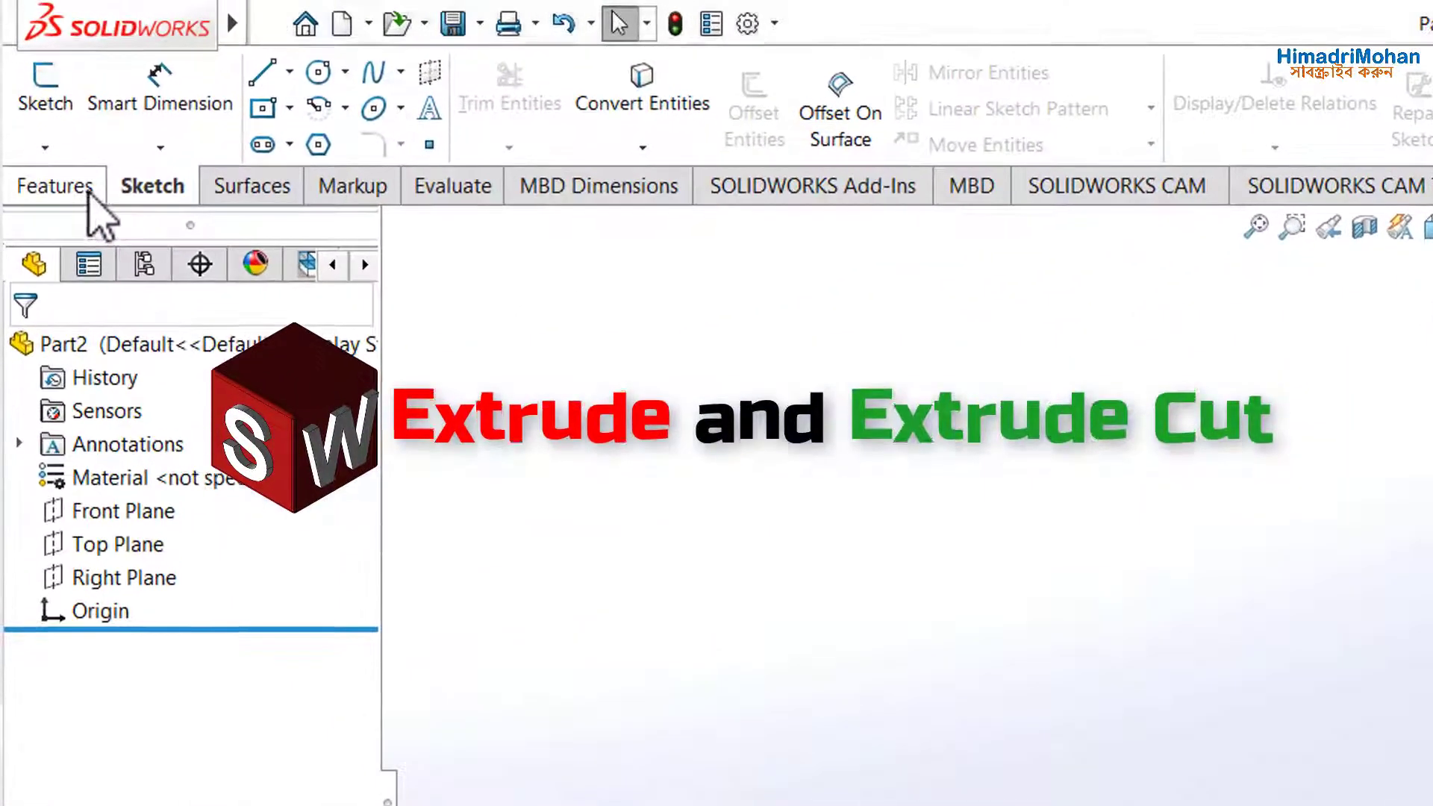
Open a new sketch, Sketch4, on the Top Plane from the FeatureManager tree
left_click(88, 190)
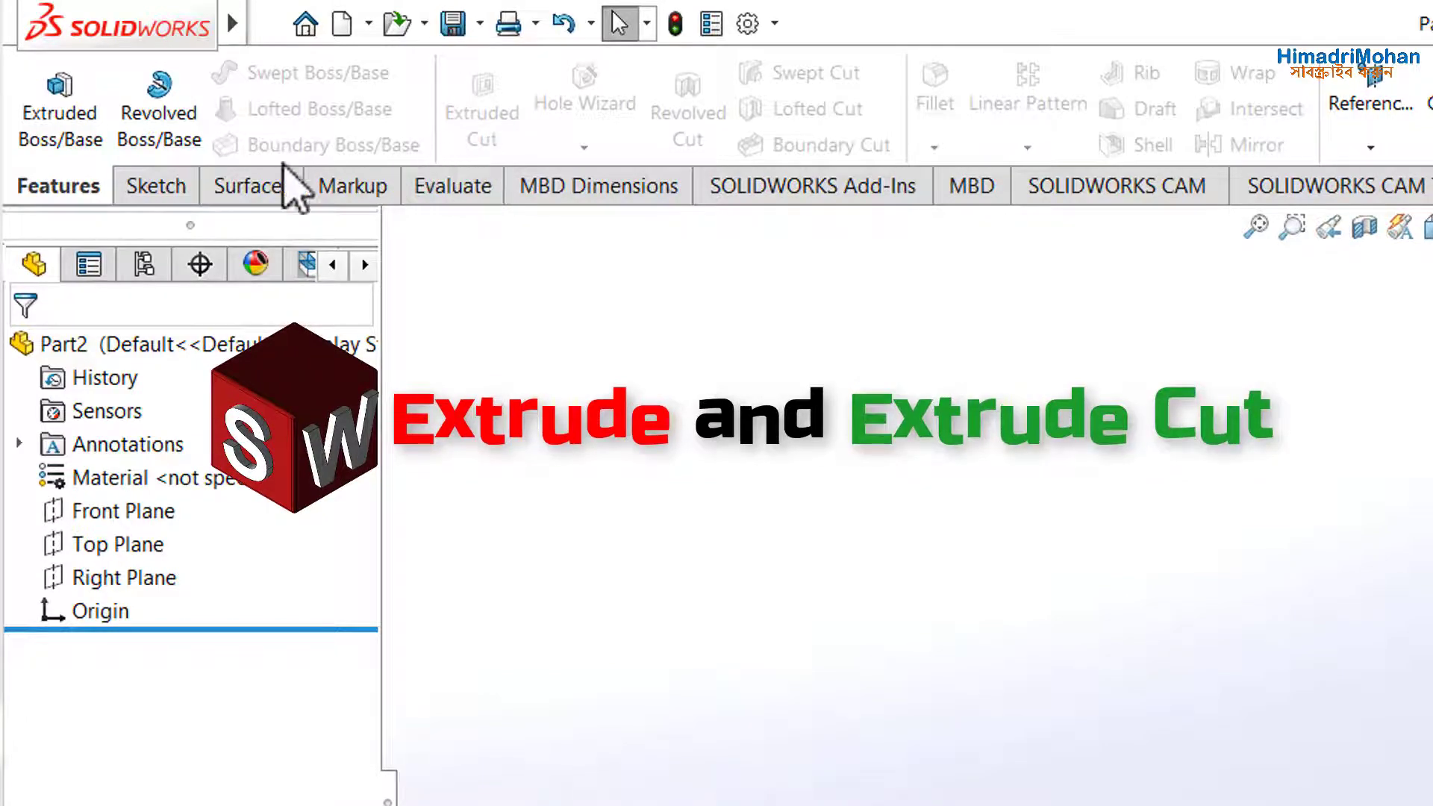
left_click(156, 185)
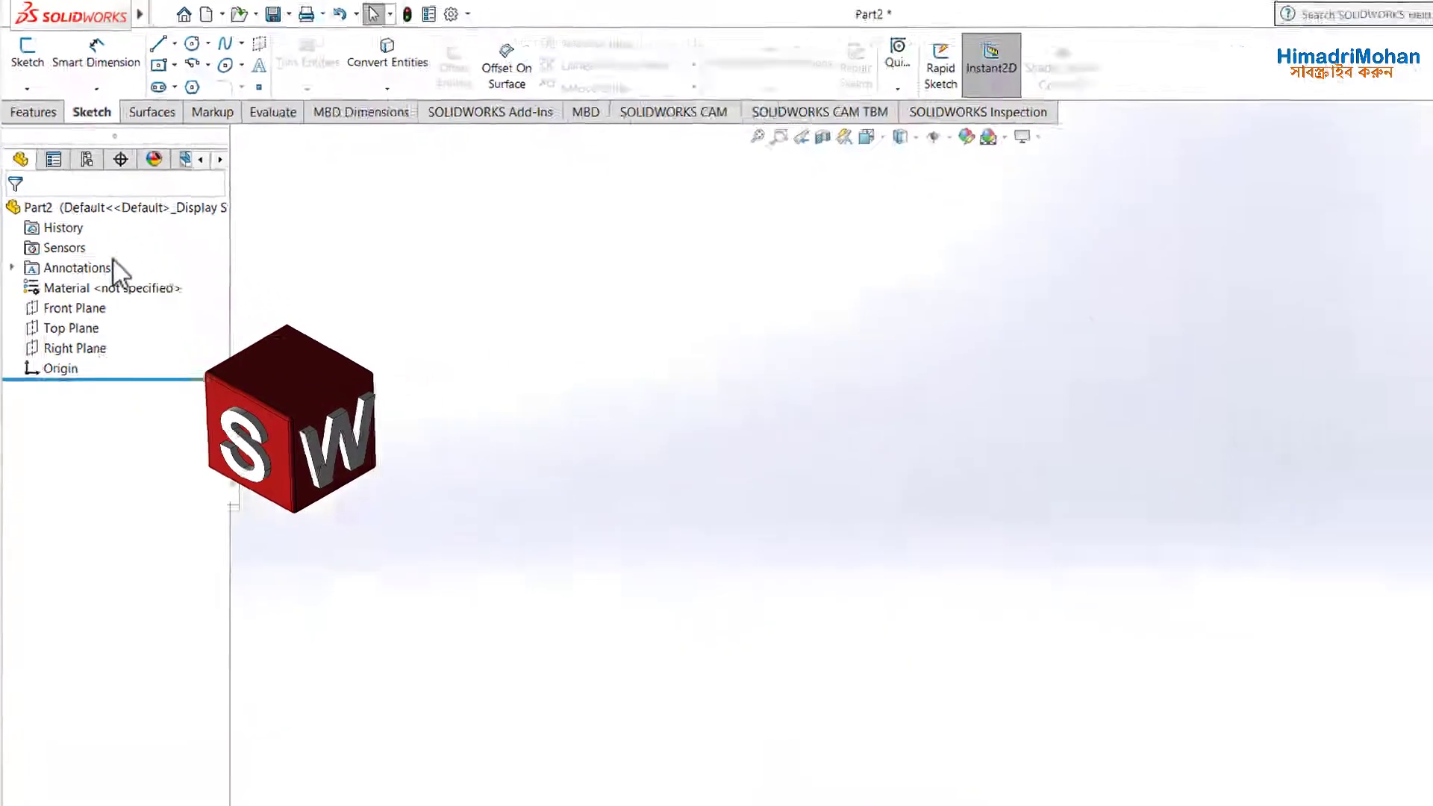
left_click(34, 44)
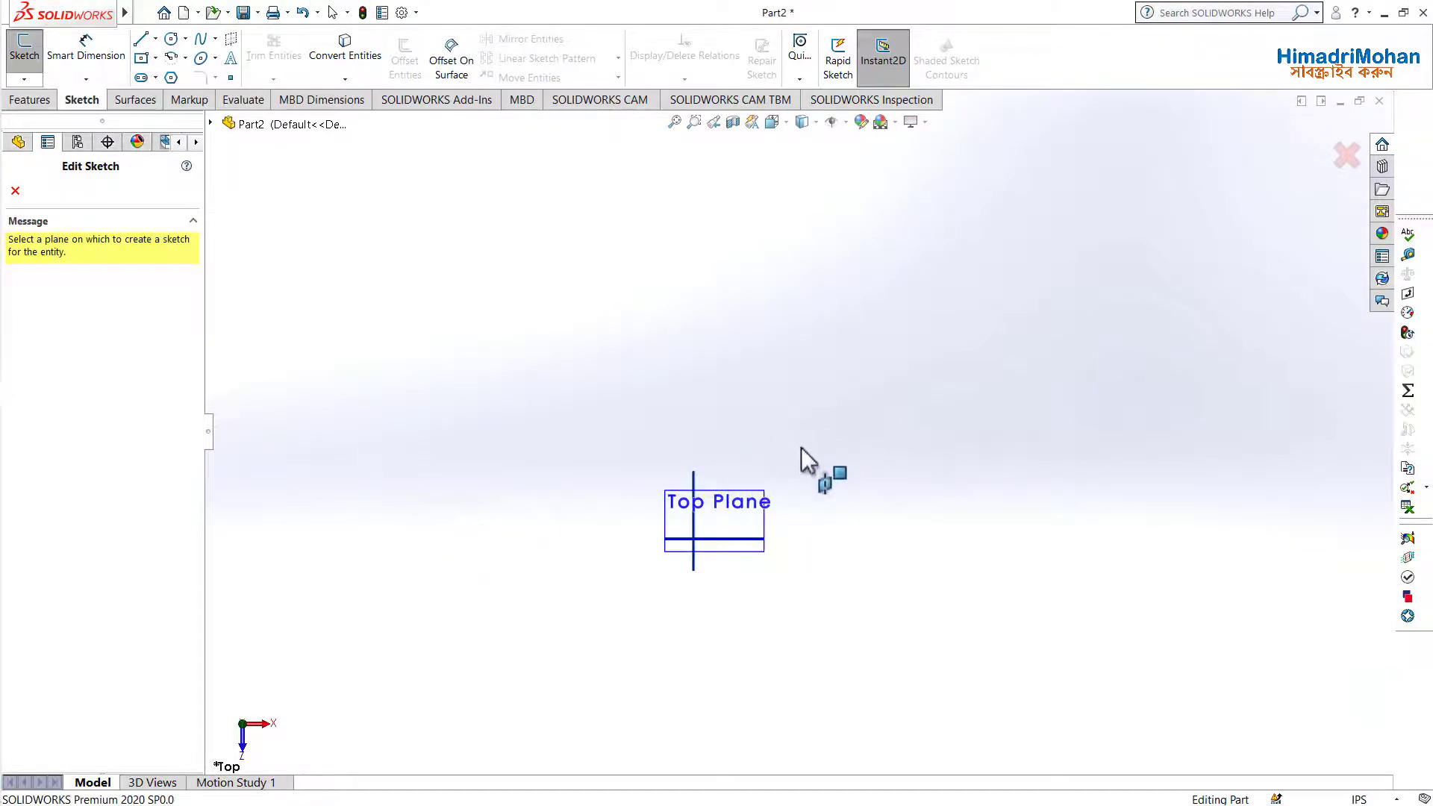
mouse_move(806, 461)
middle_mouse_down()
mouse_move(826, 628)
mouse_move(772, 564)
middle_mouse_up()
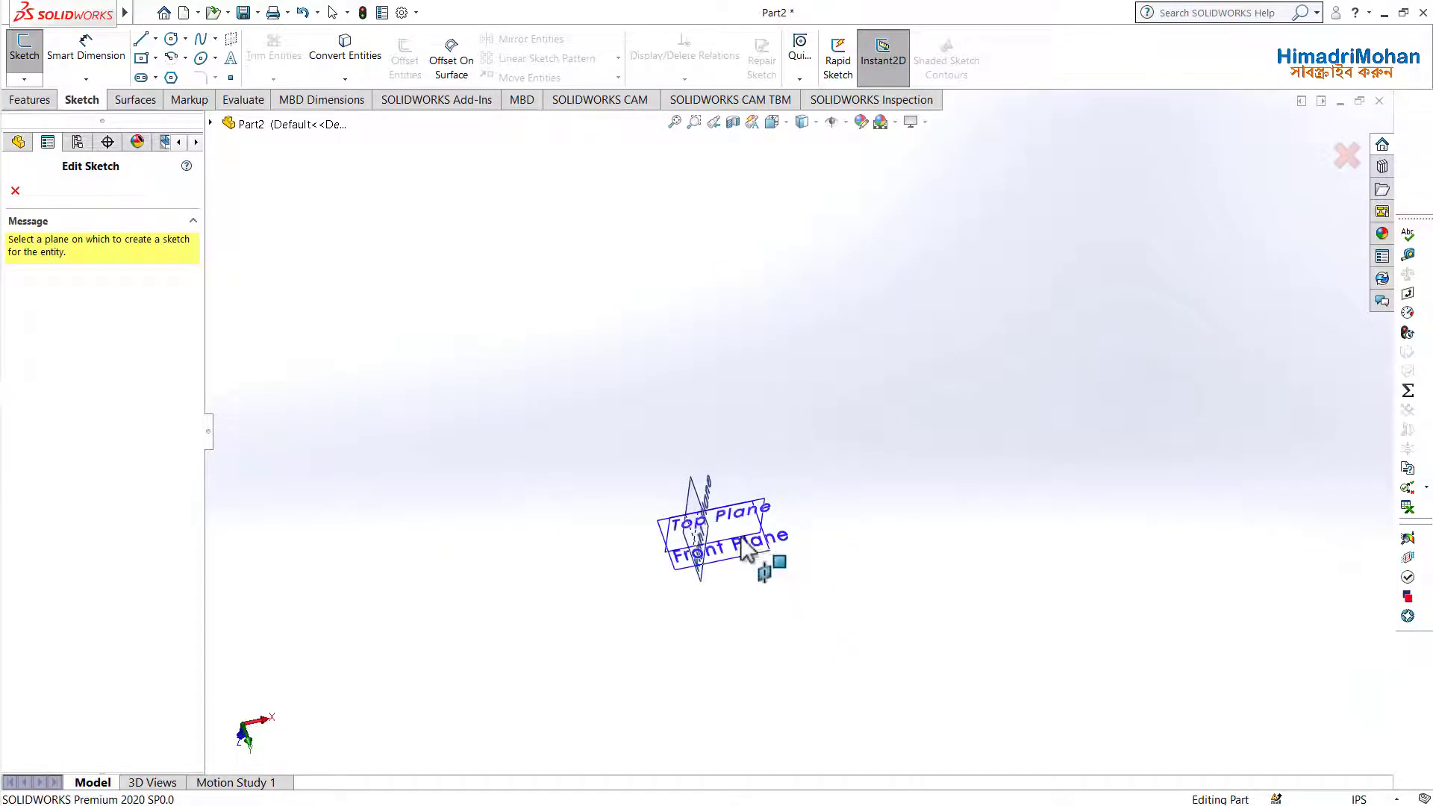
left_click(15, 192)
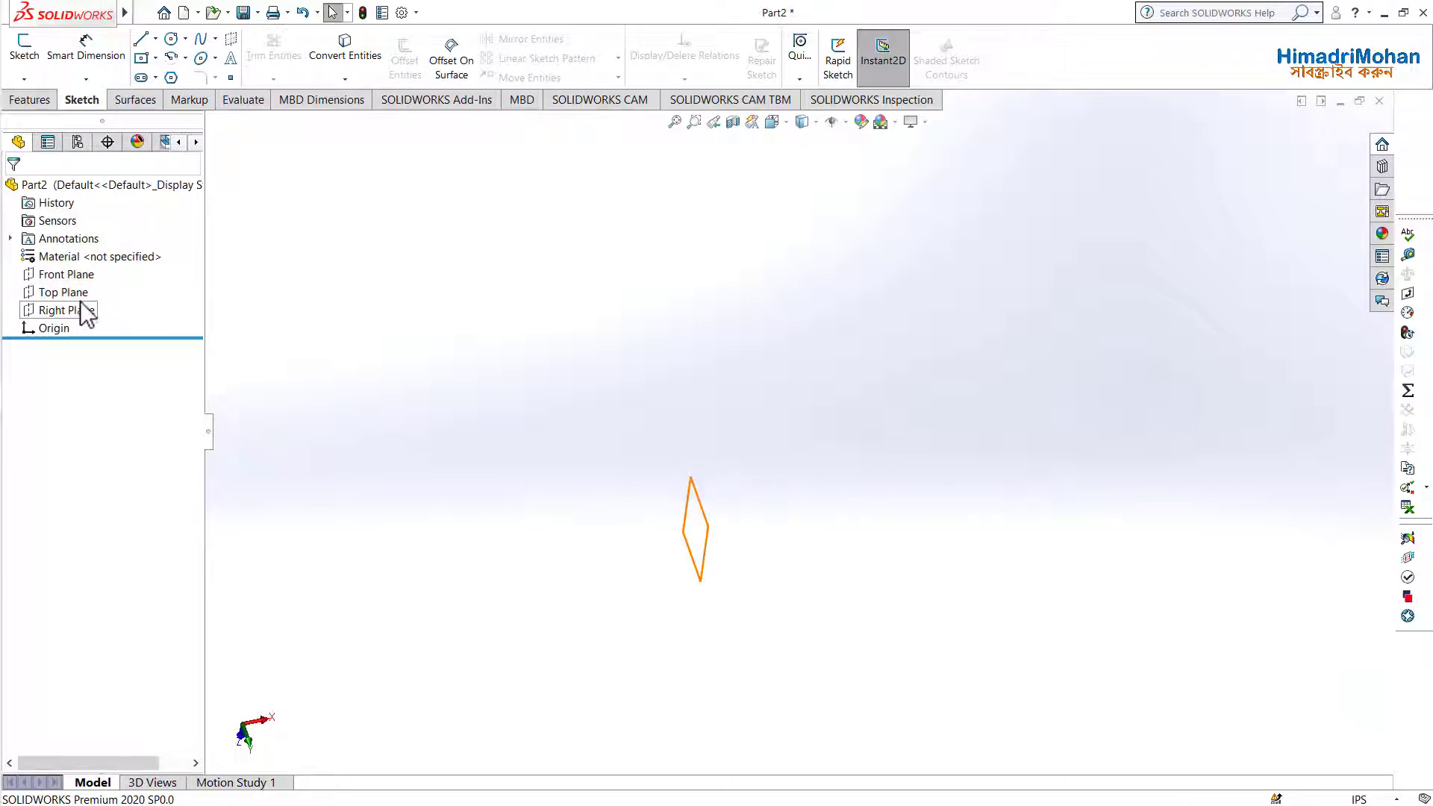
right_click(80, 294)
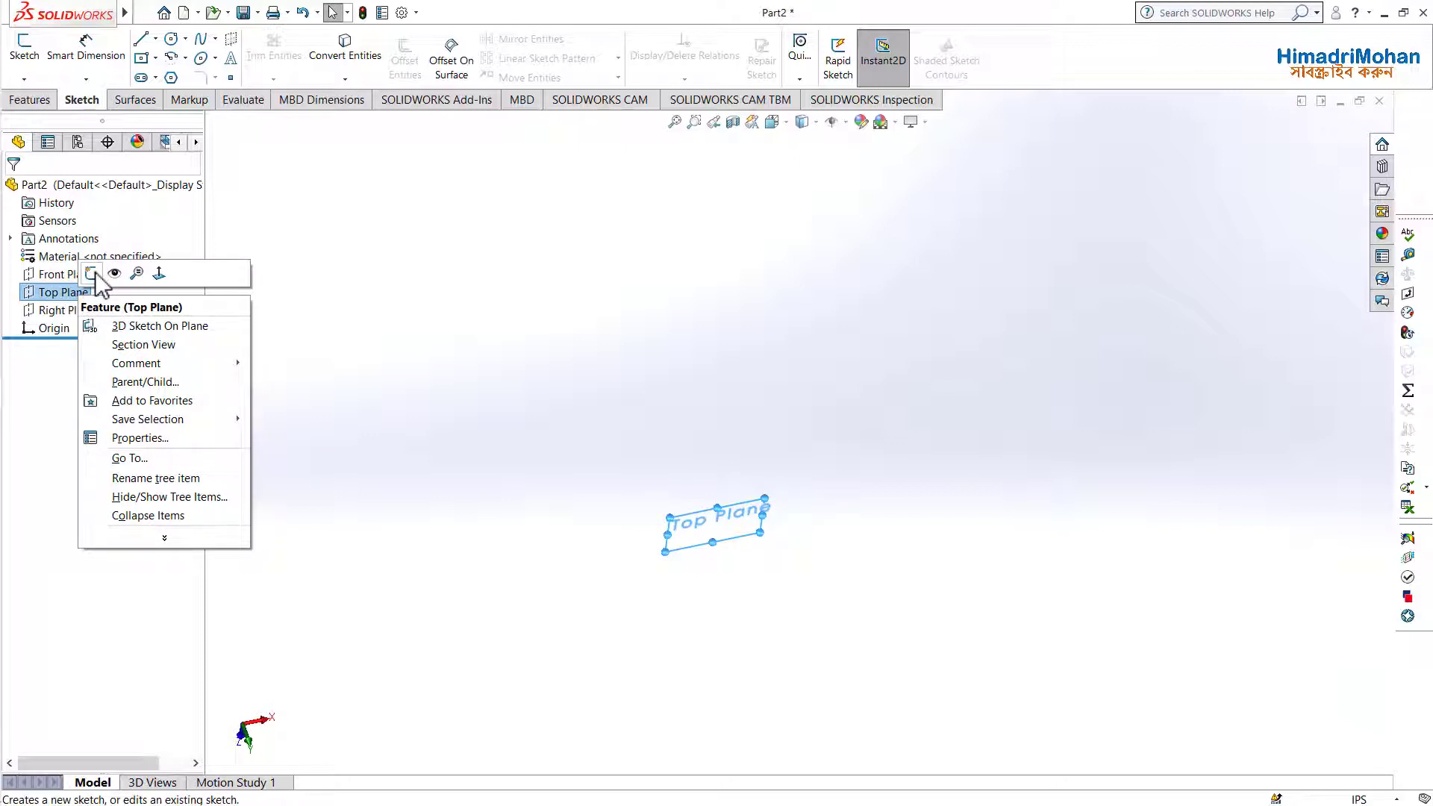
left_click(91, 274)
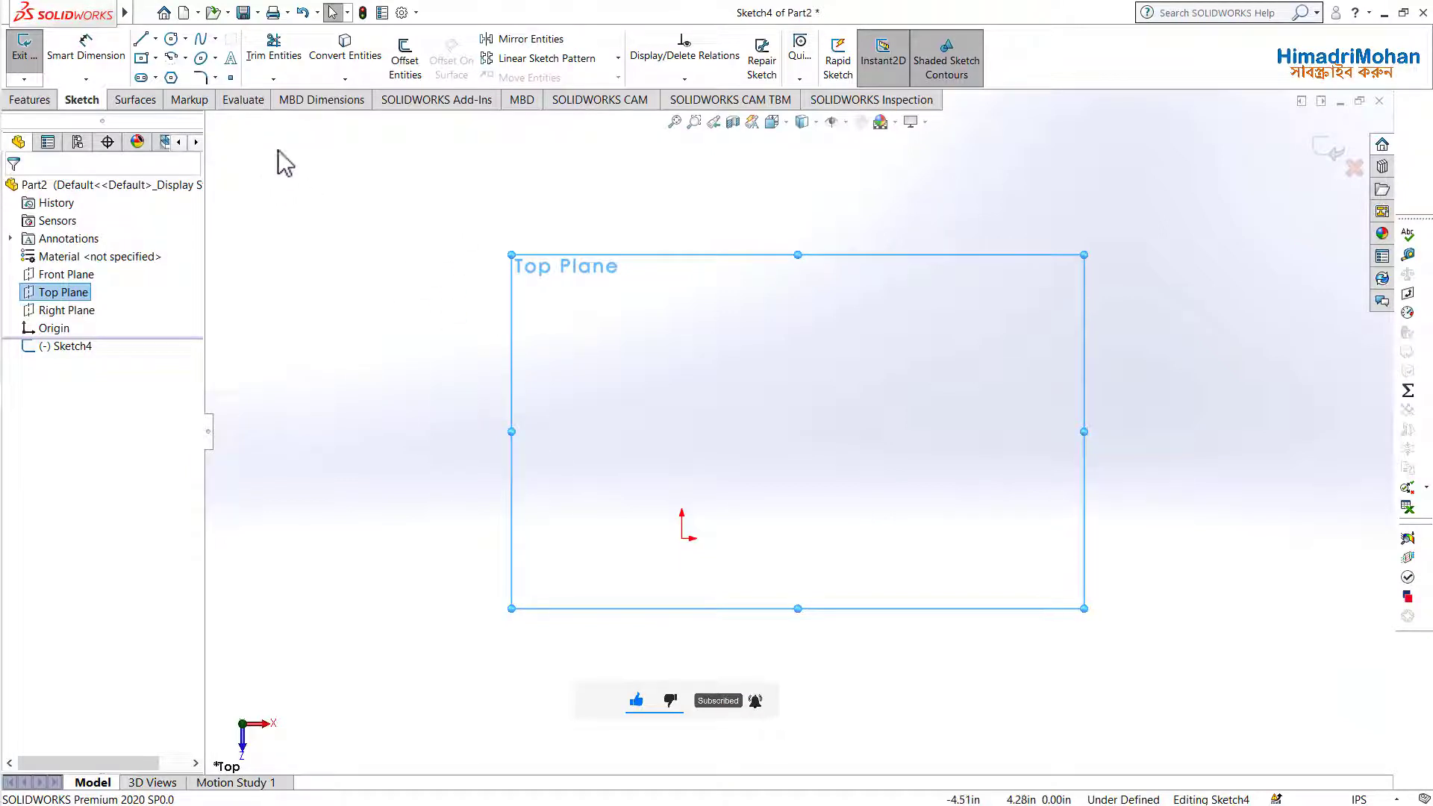
Draw a closed four-line rectangle from the origin corner, then end the Line tool
left_click(141, 39)
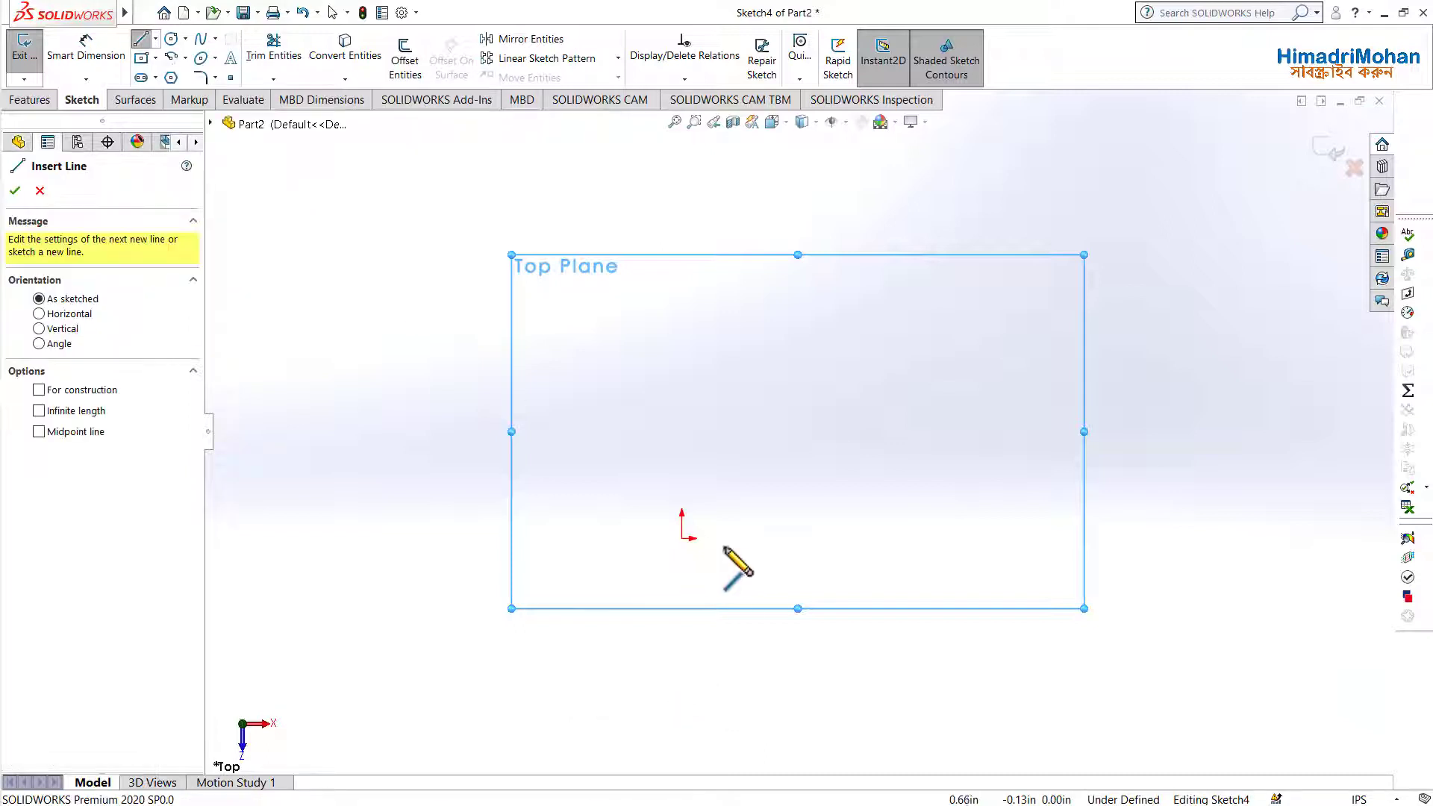
left_click(647, 537)
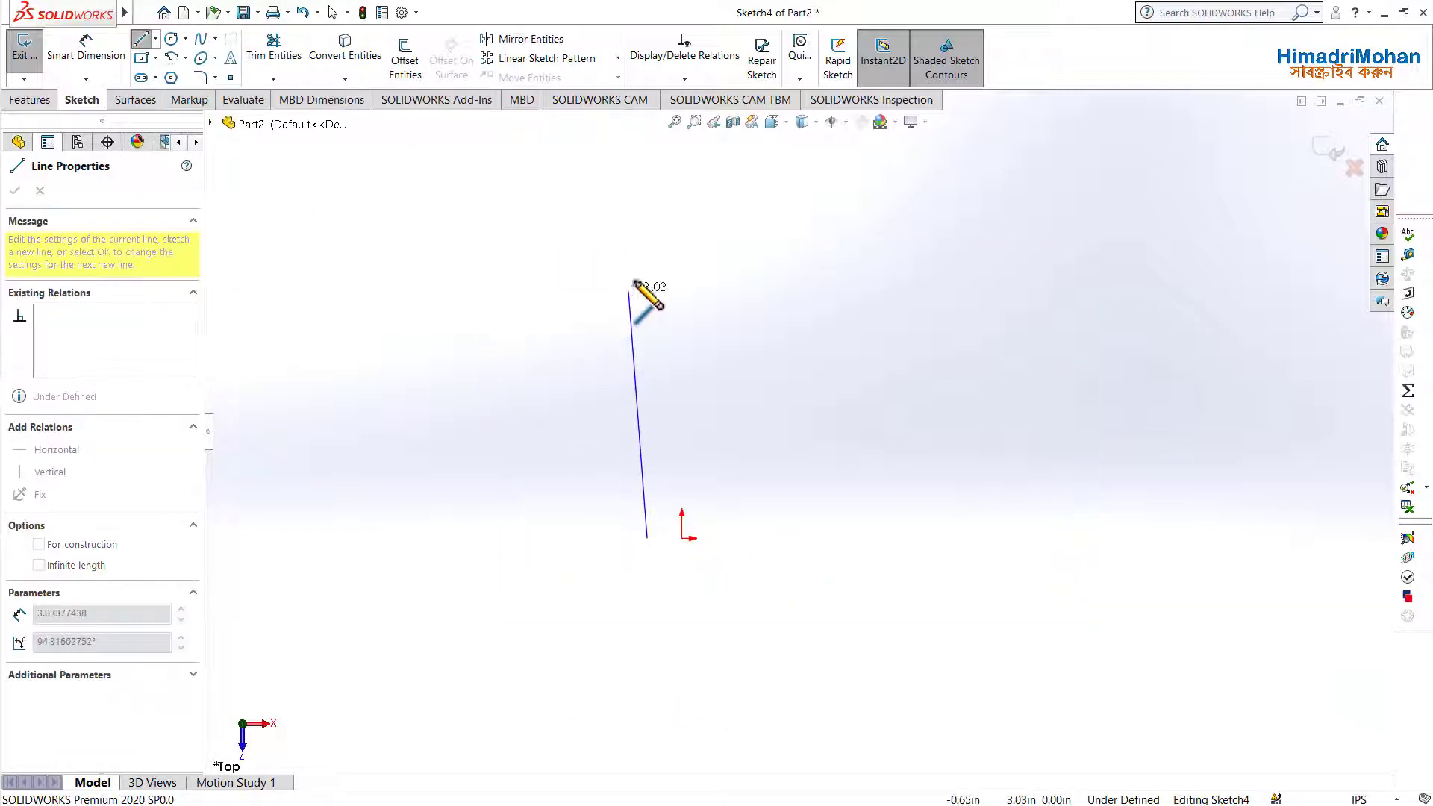
left_click(652, 270)
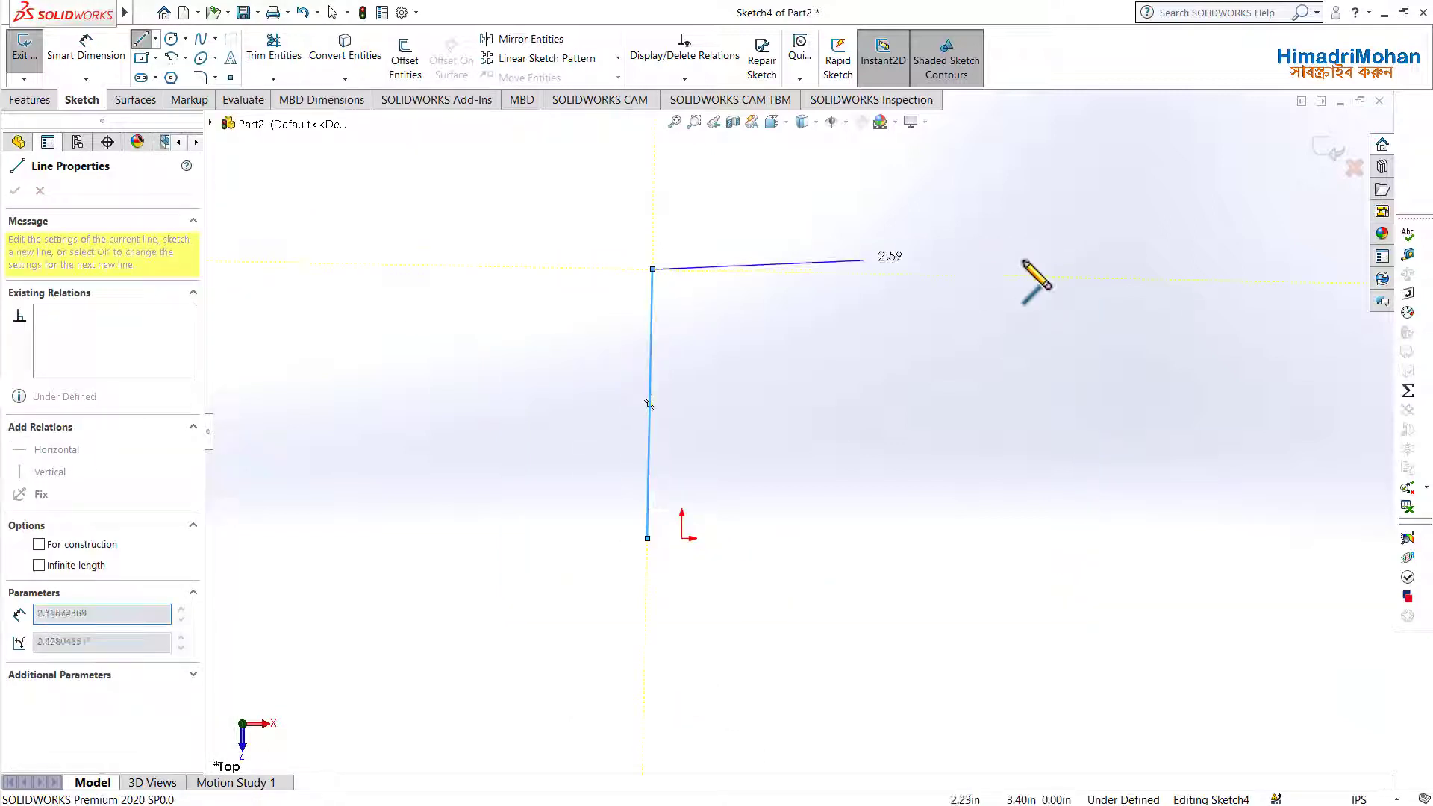
left_click(1063, 277)
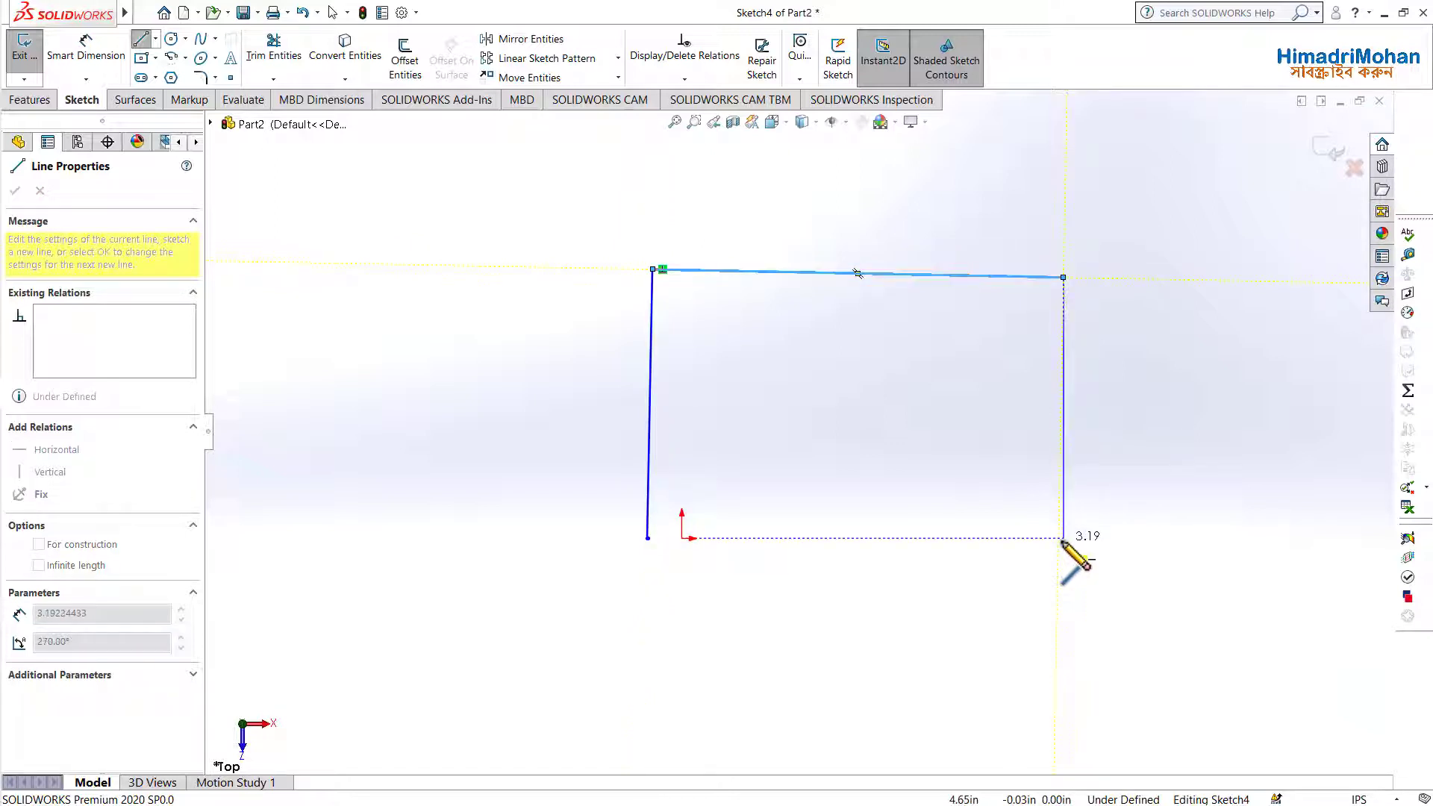
left_click(1063, 538)
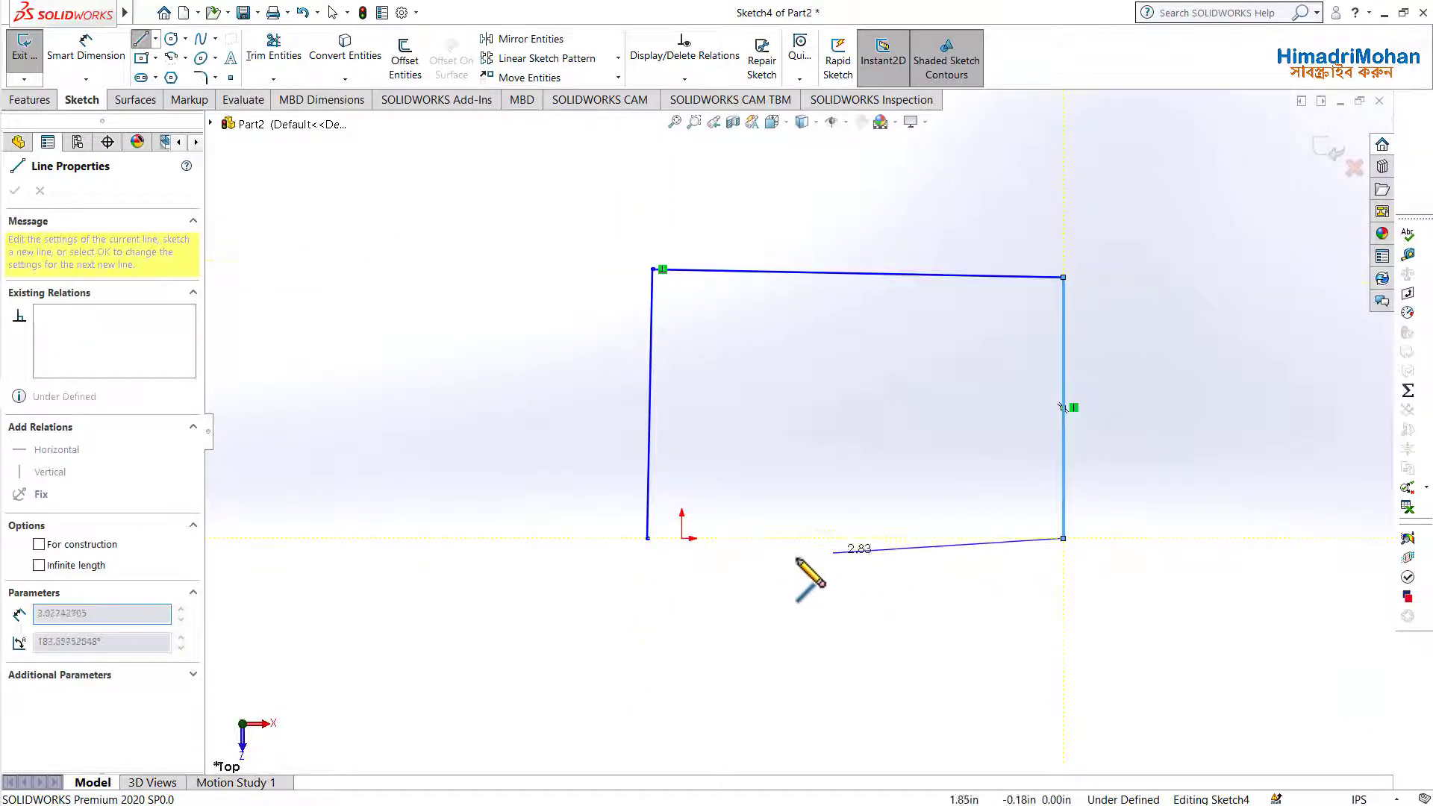
left_click(648, 538)
right_click(653, 549)
left_click(687, 550)
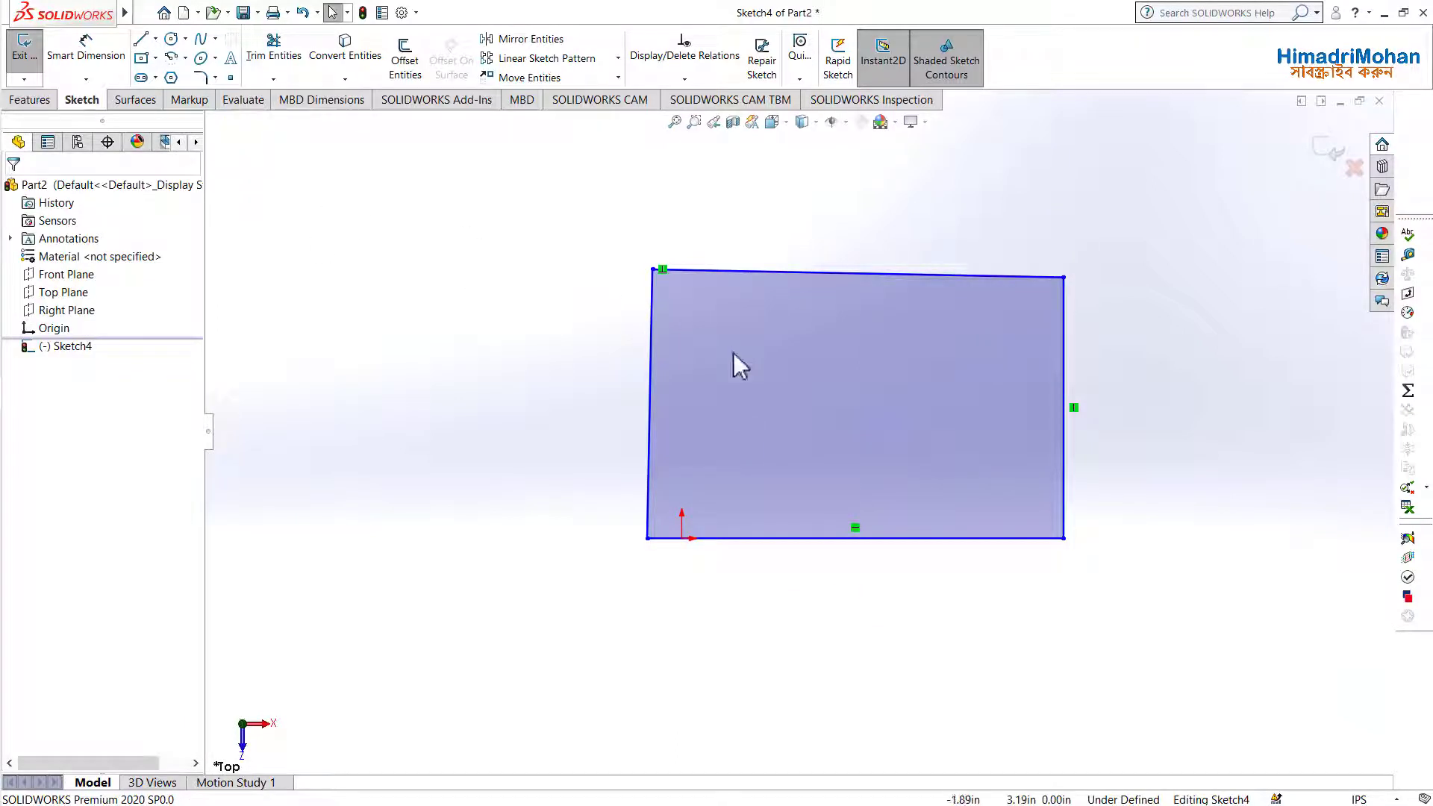
Dimension the rectangle's width to 6 in with Smart Dimension
left_click(109, 60)
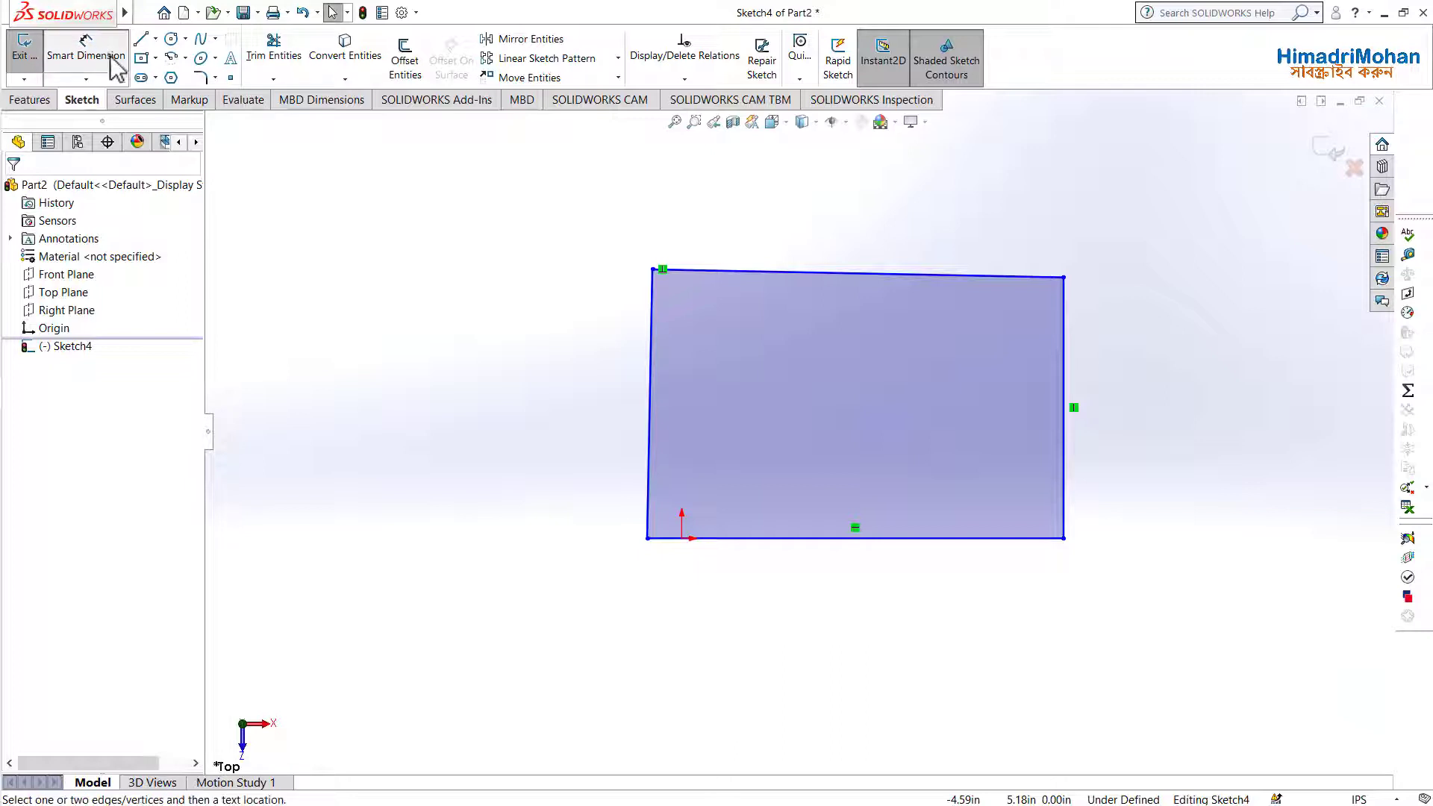
left_click(650, 412)
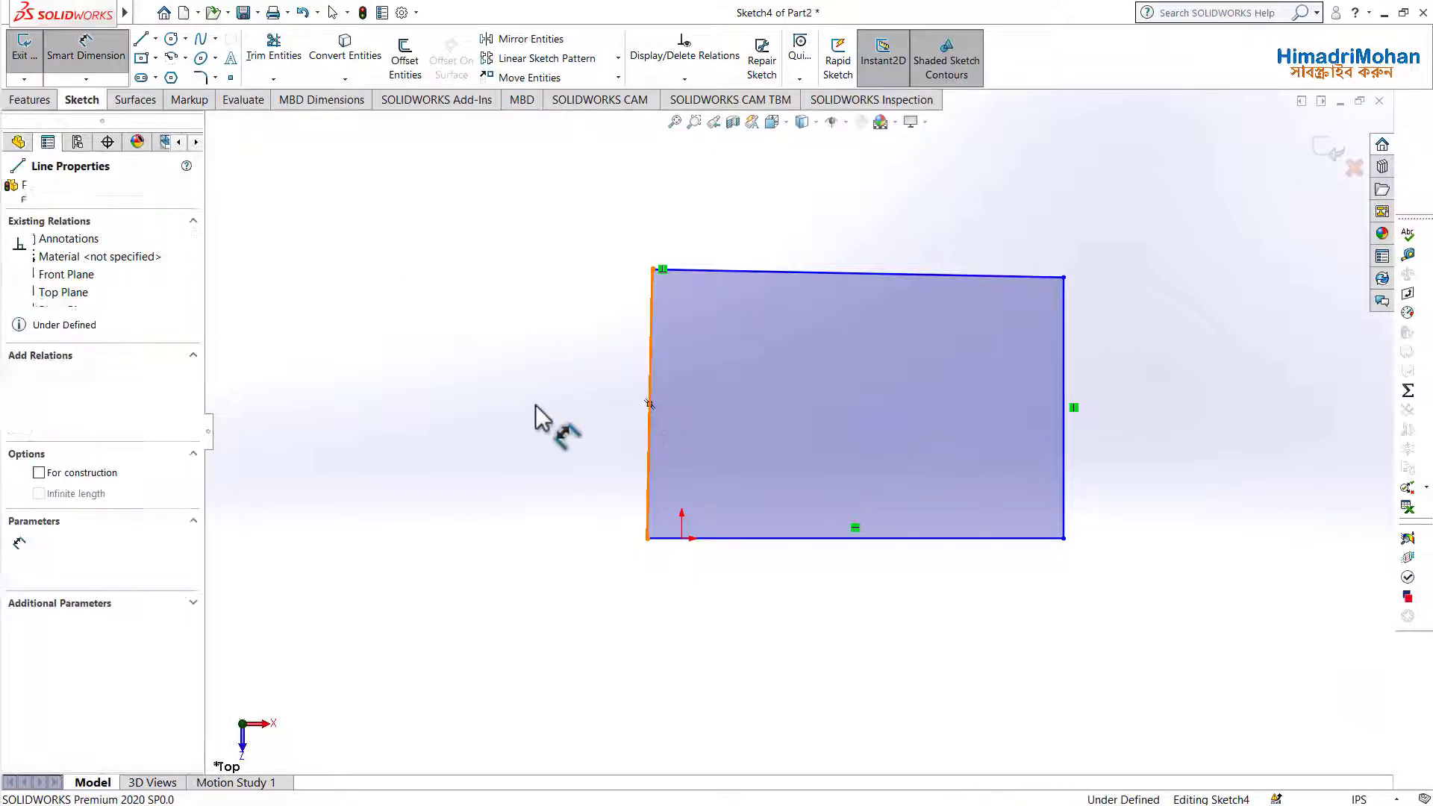
left_click(650, 404)
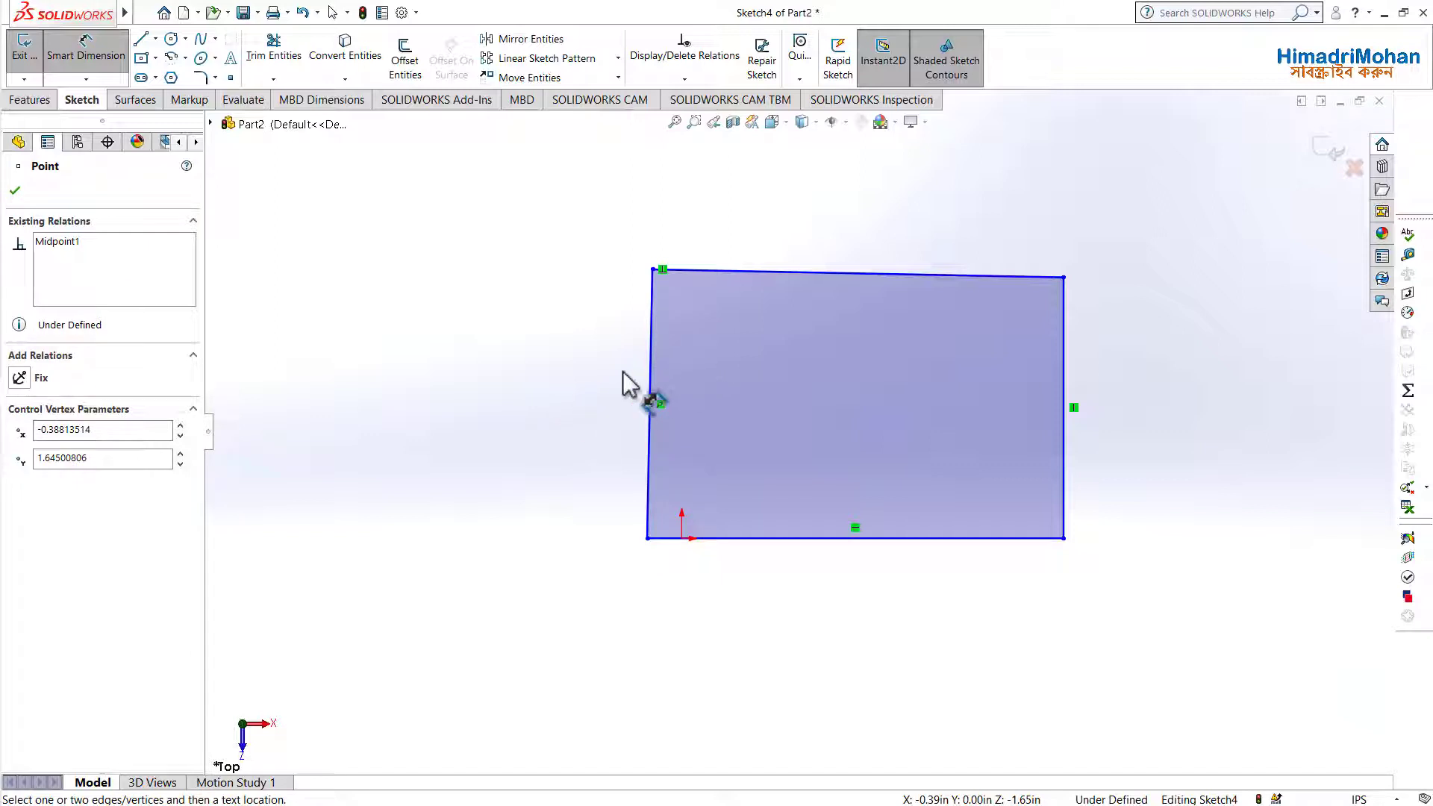
left_click(651, 379)
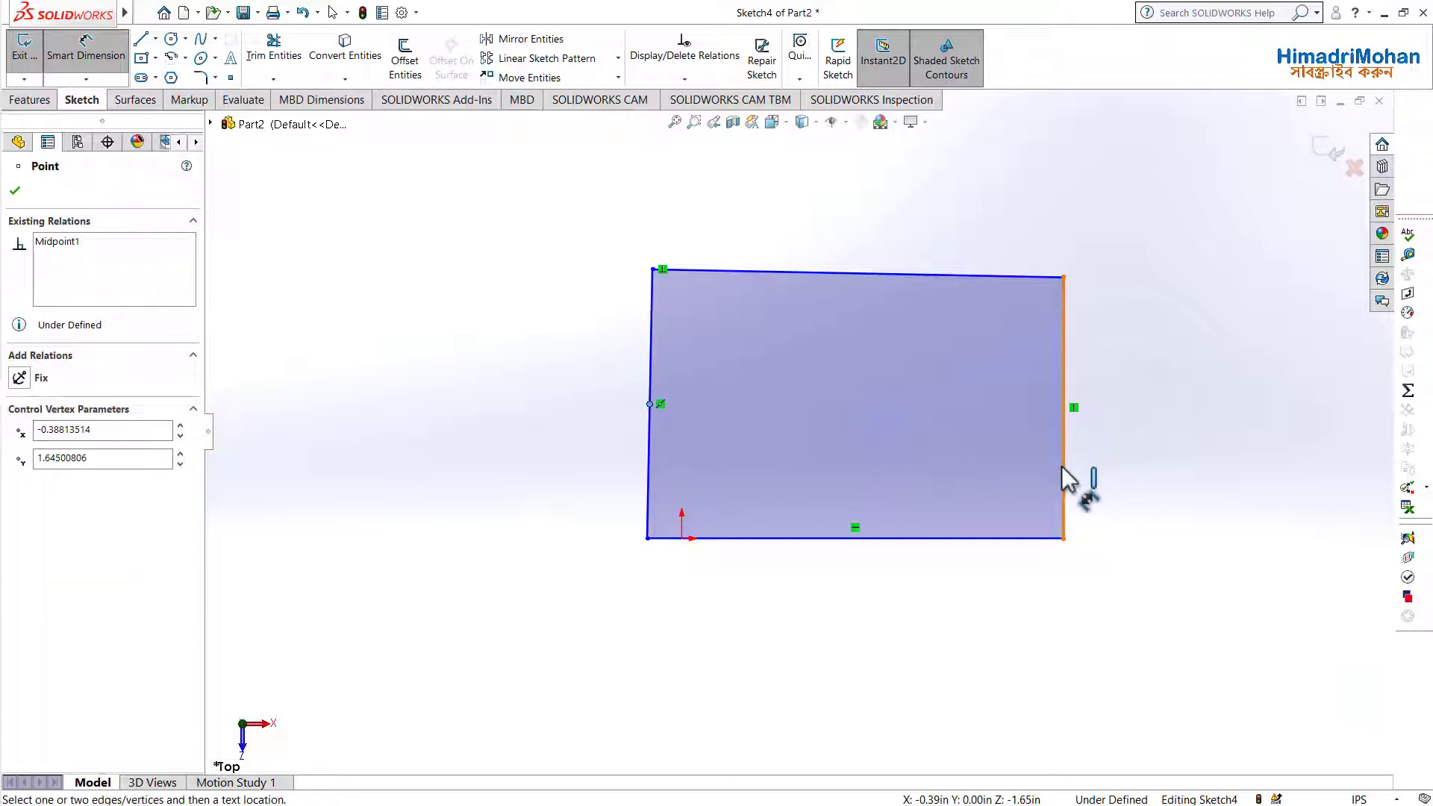
left_click(1034, 545)
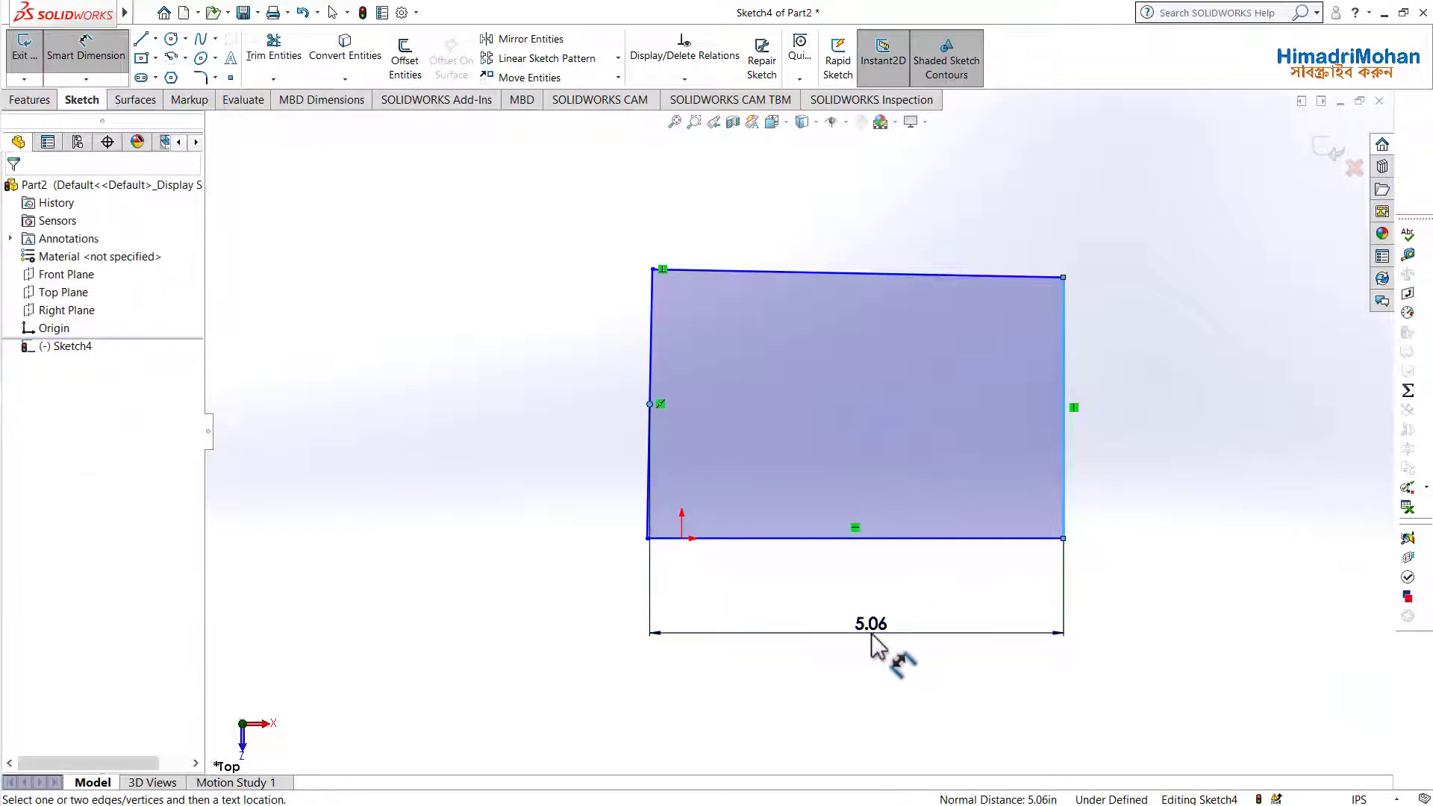
left_click(872, 636)
type("6")
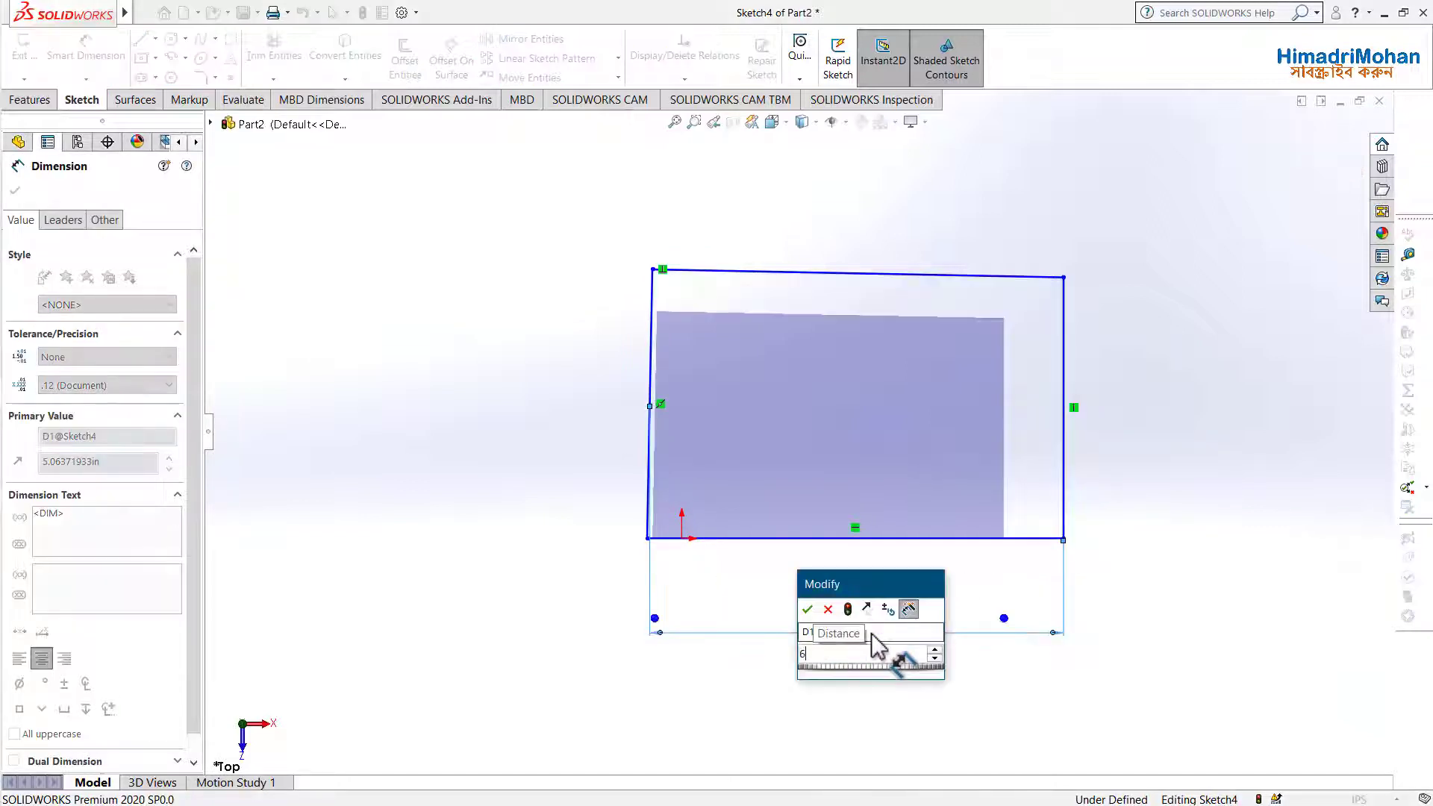
key("Return")
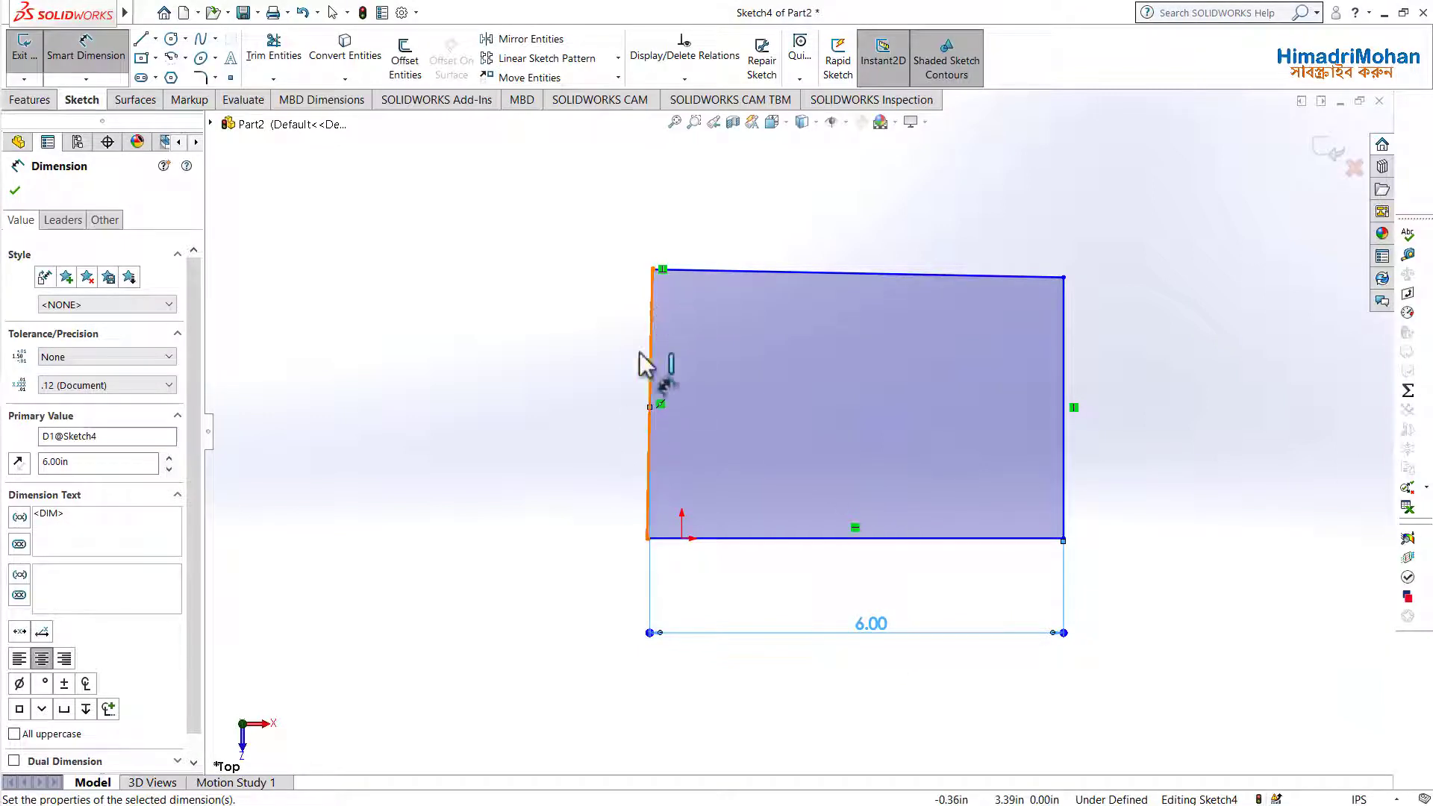
Dimension the rectangle's left side height to 5 in
left_click(654, 269)
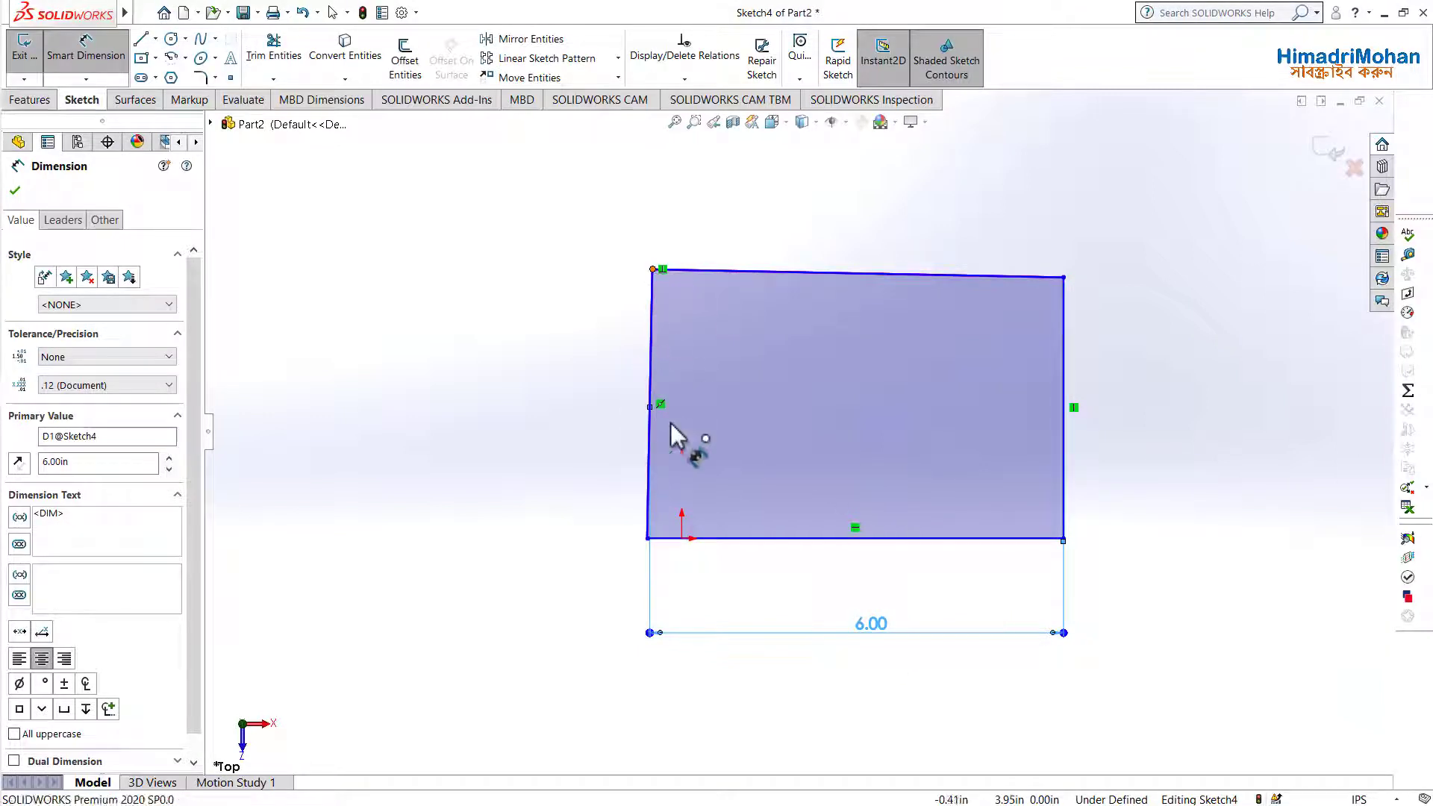
left_click(648, 538)
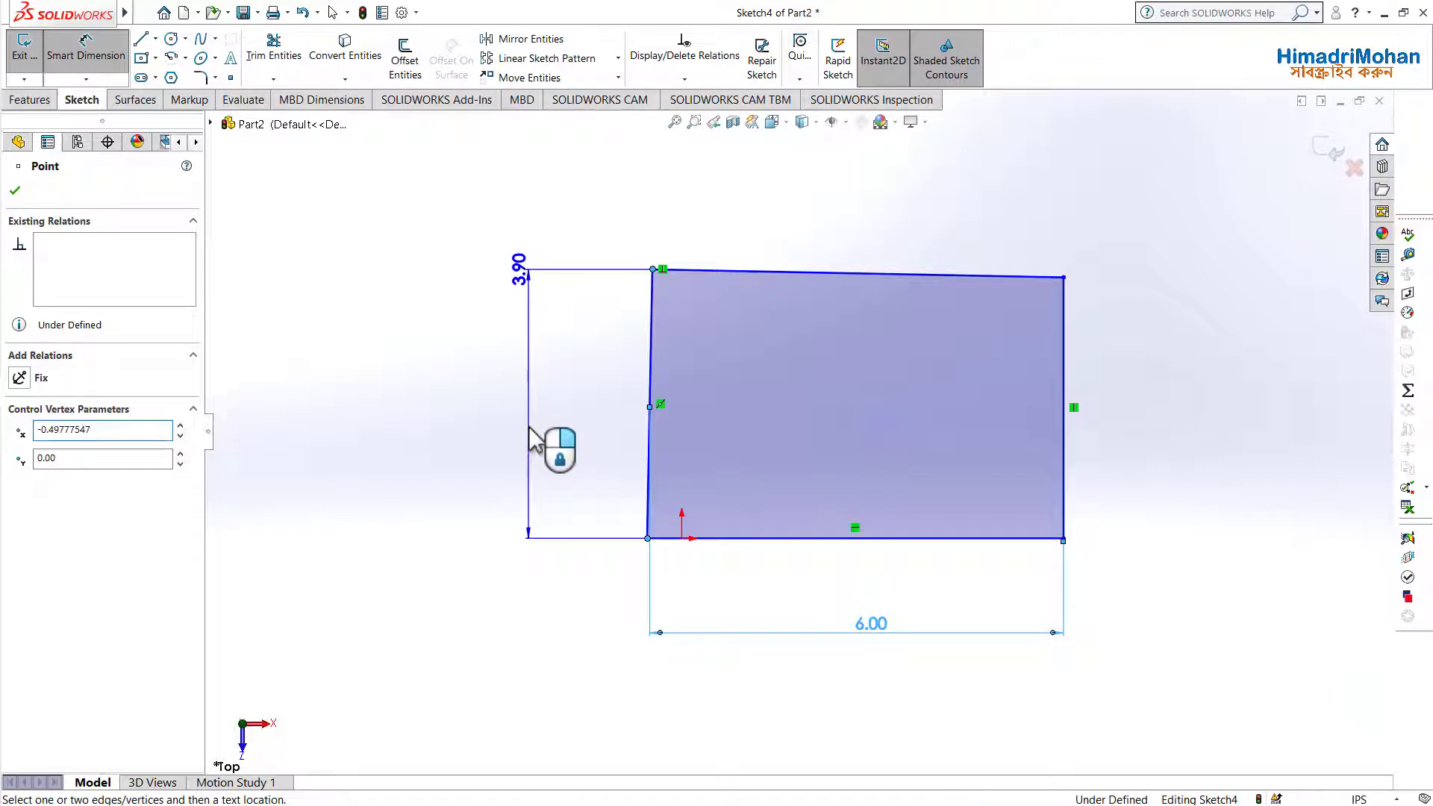
left_click(532, 440)
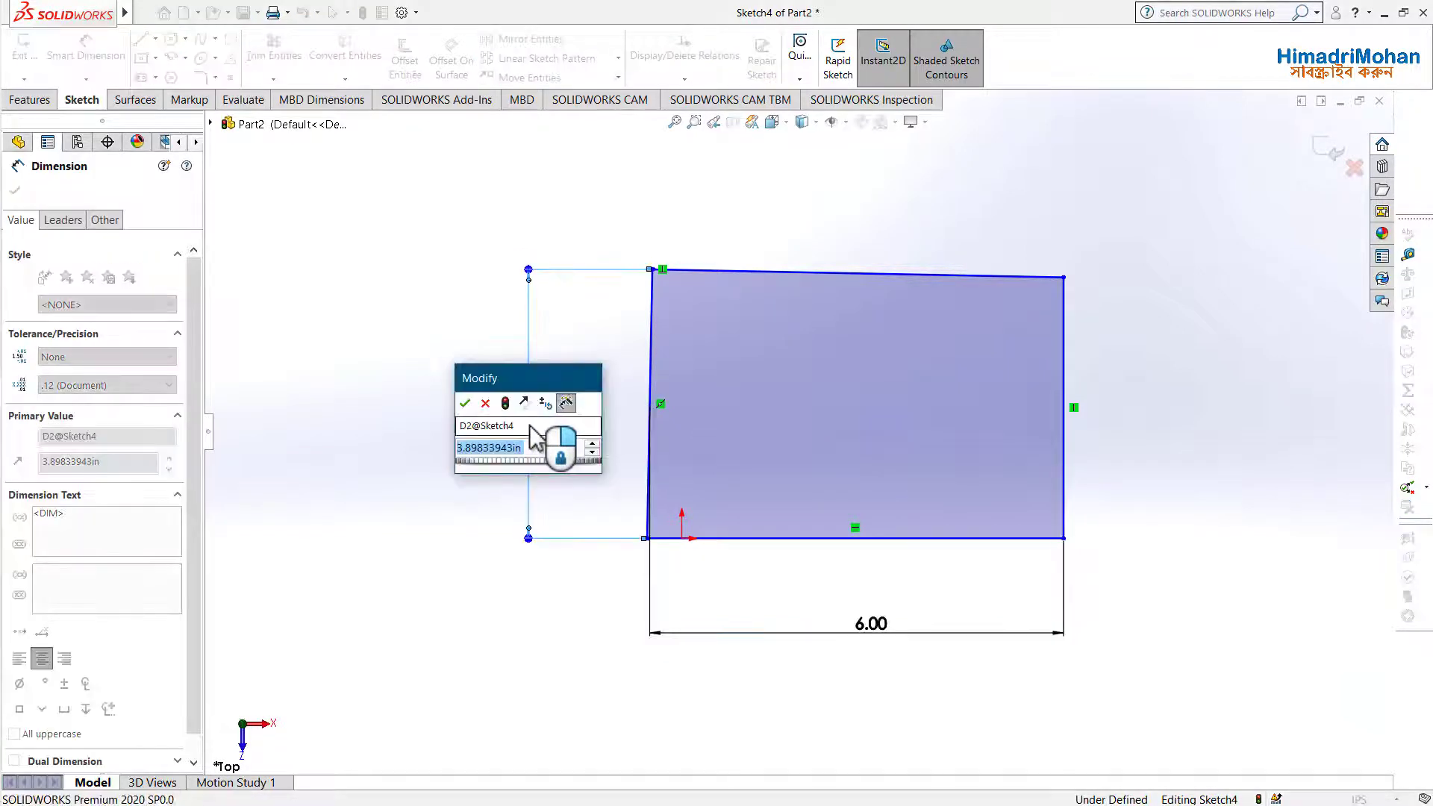
type("5")
key("Return")
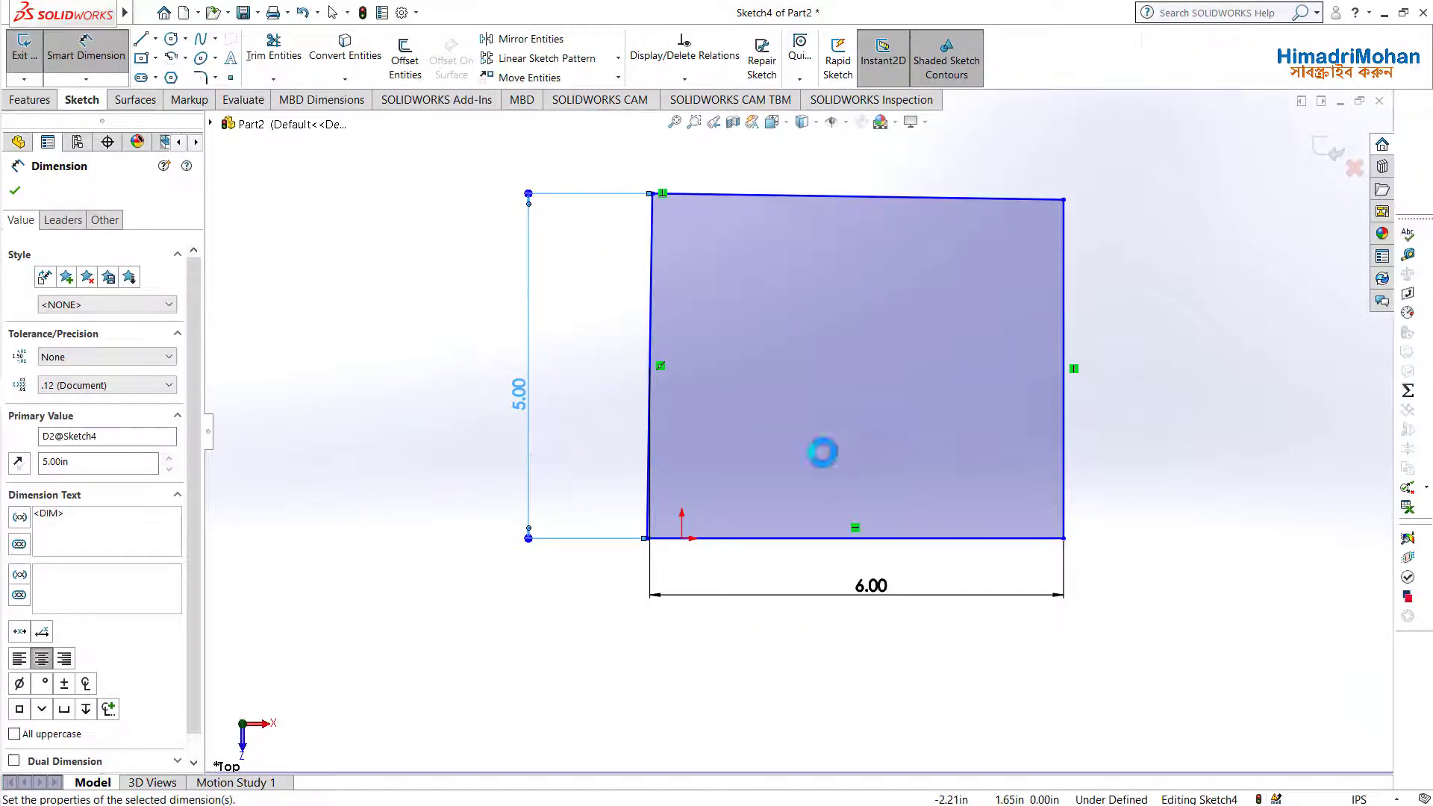
Set the right side to 5 in and add a driven 6.00 reference on the top side
left_click(1066, 347)
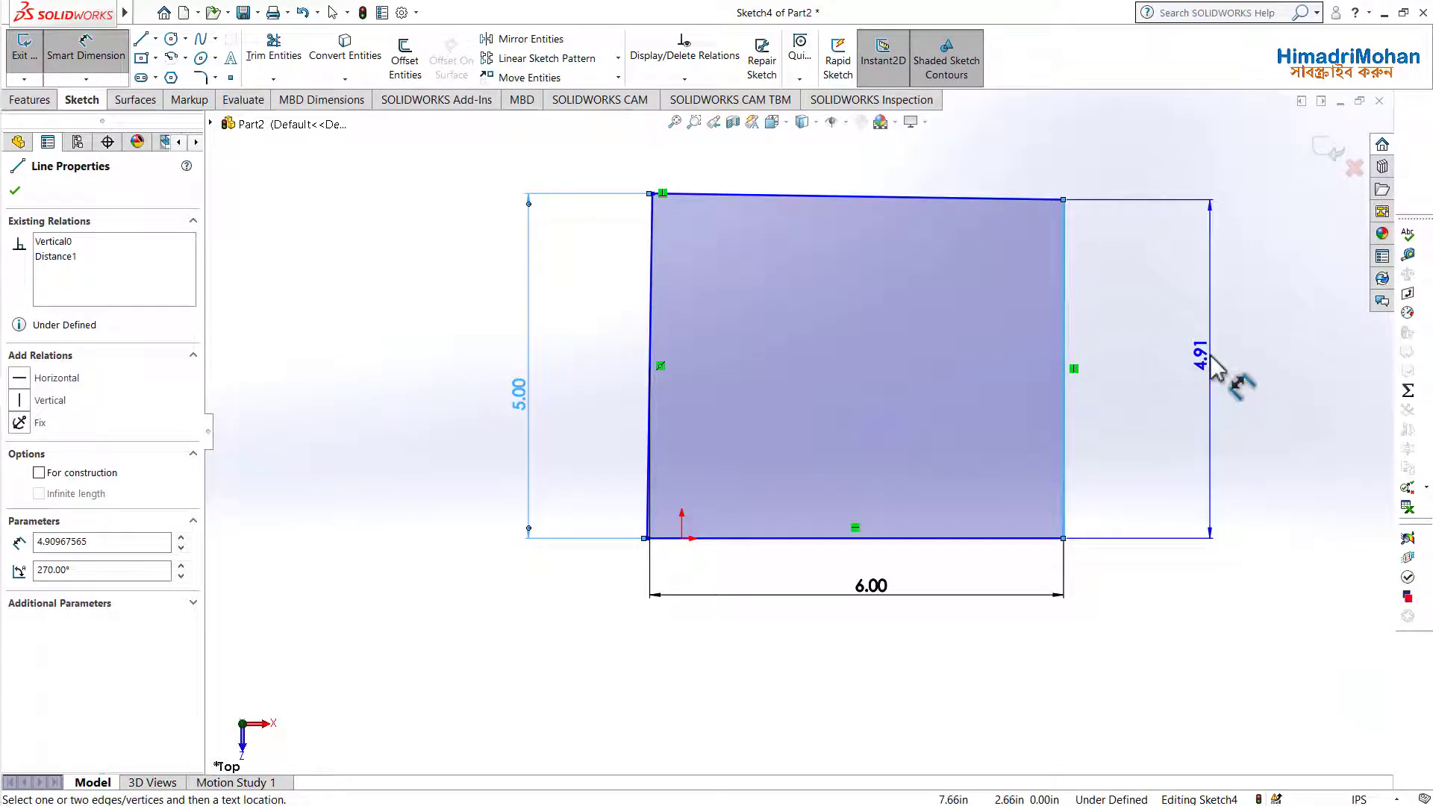
left_click(1211, 364)
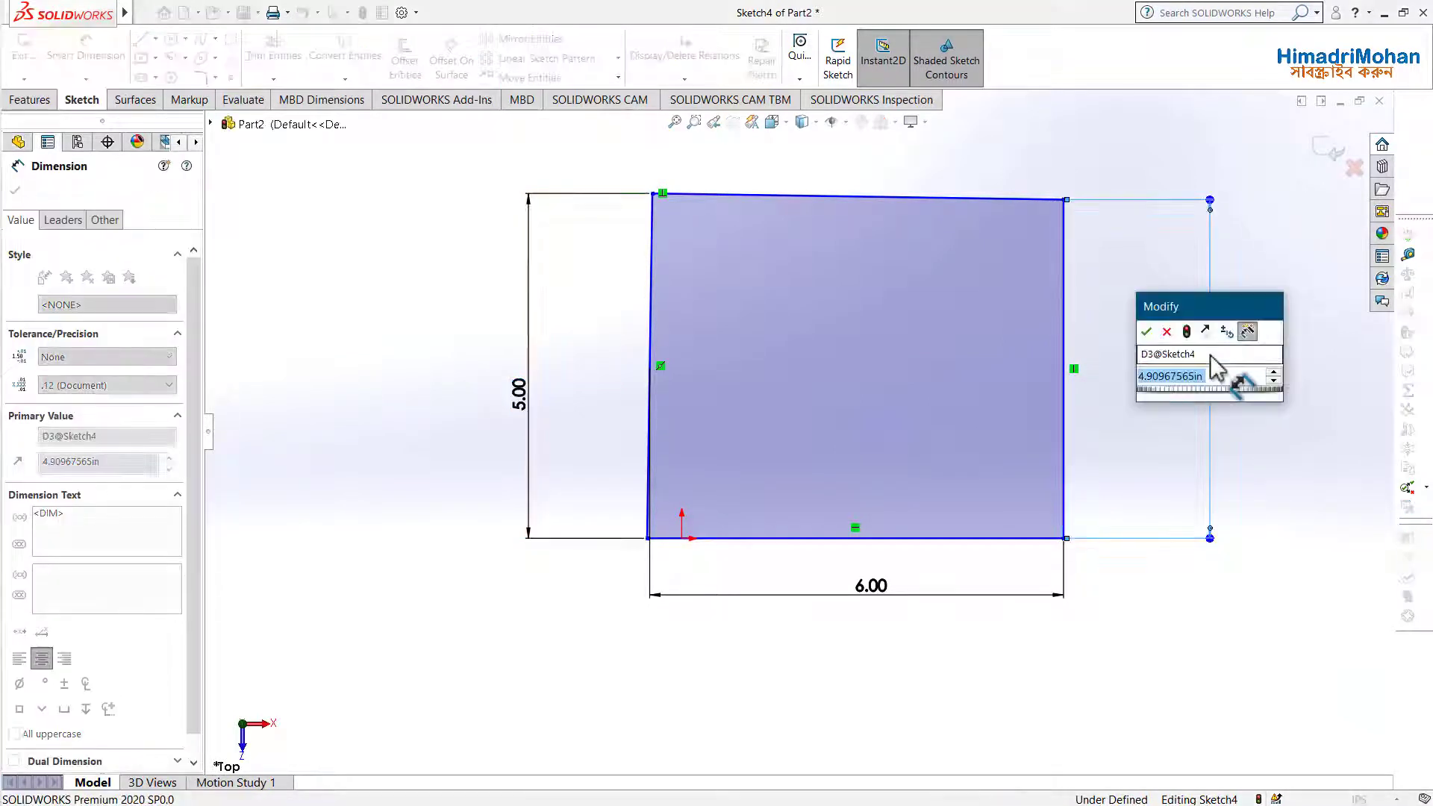
type("5")
key("Return")
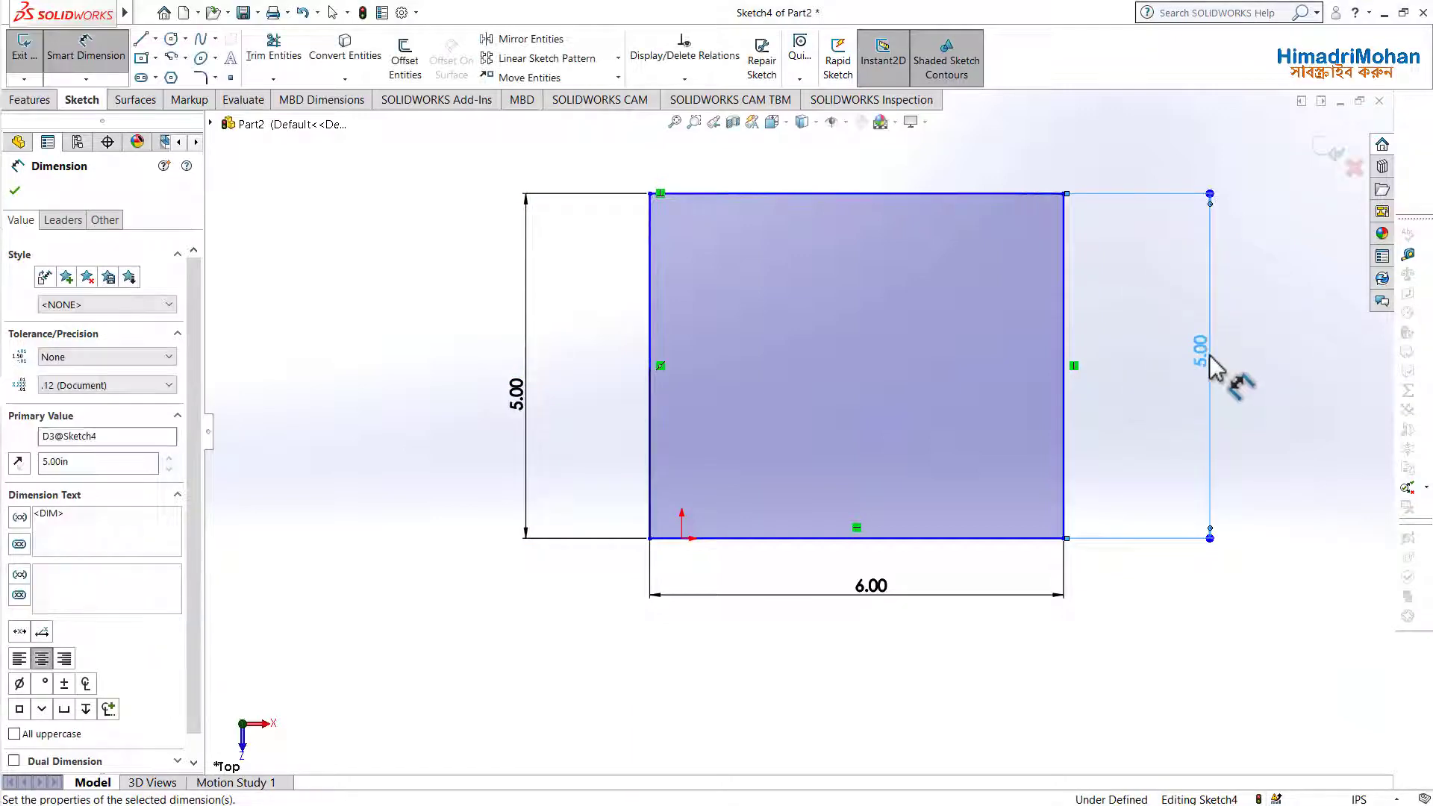
left_click(858, 196)
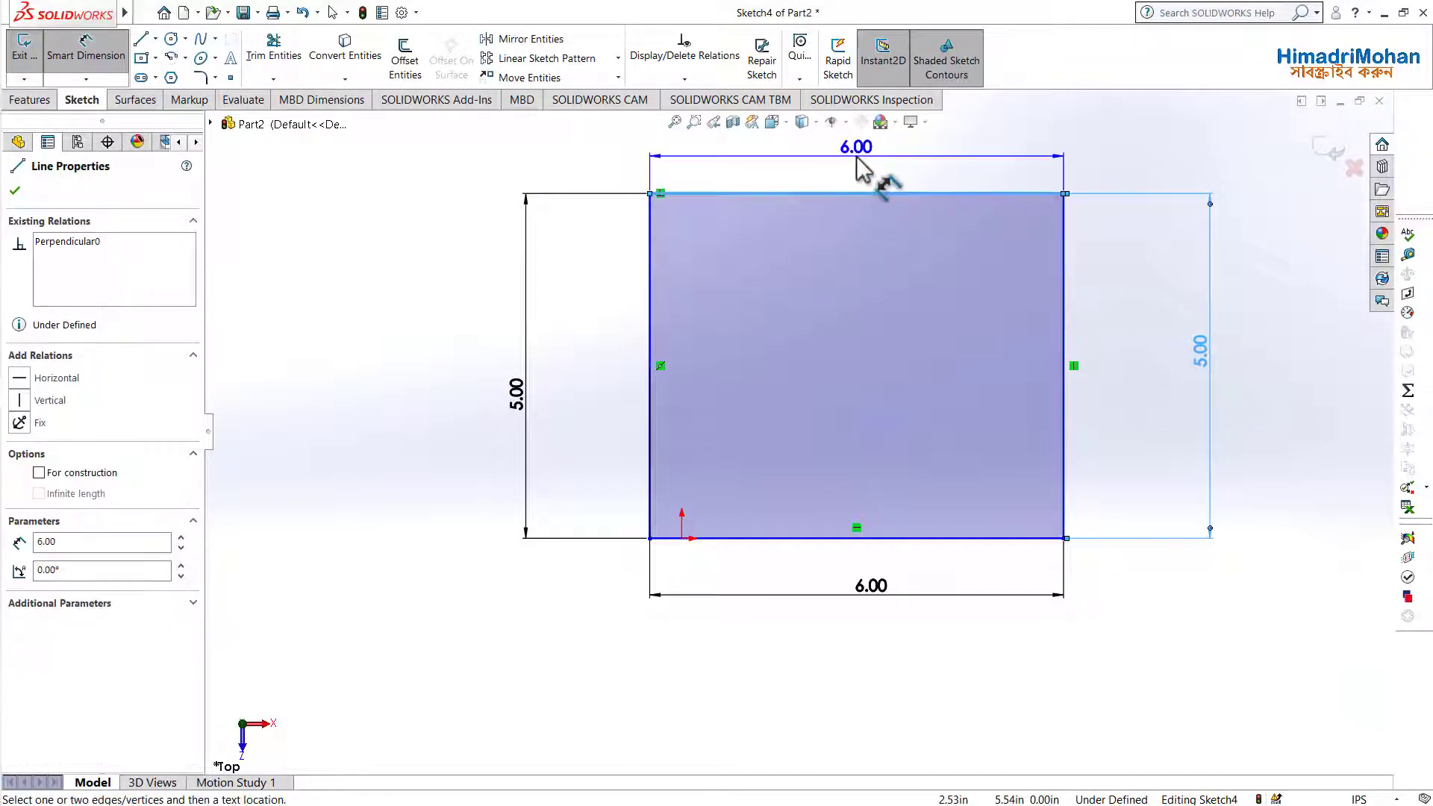
left_click(857, 155)
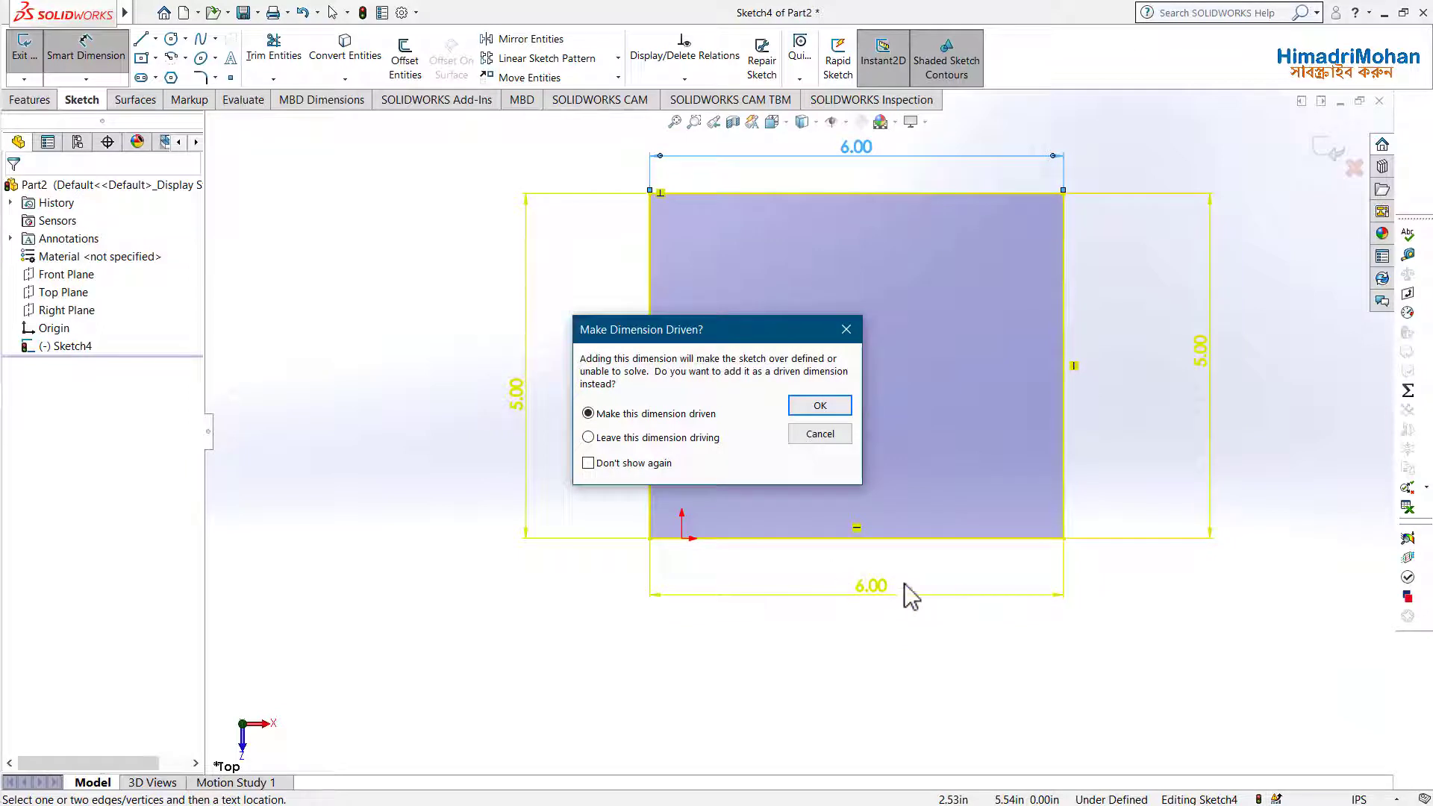
left_click(837, 405)
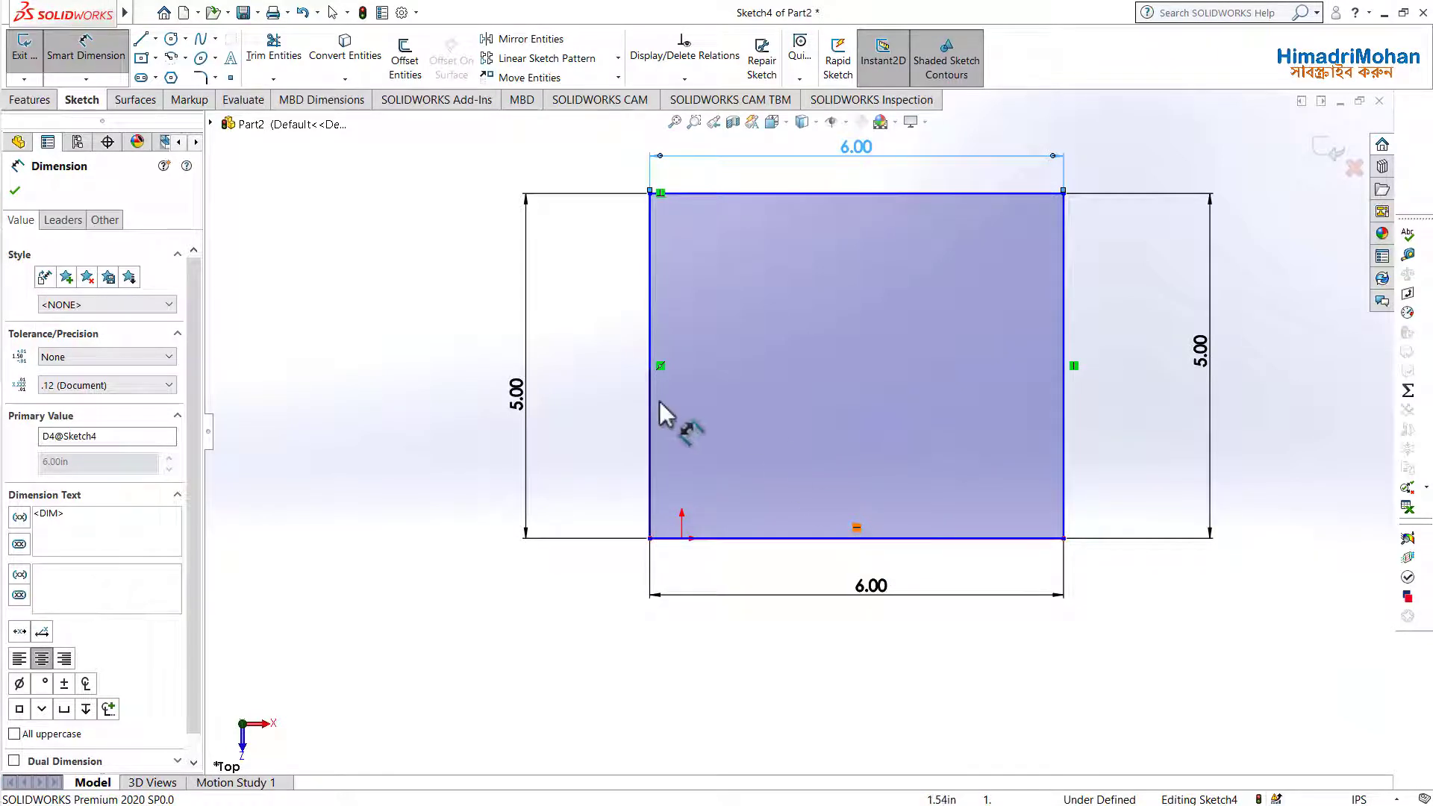
left_click(15, 191)
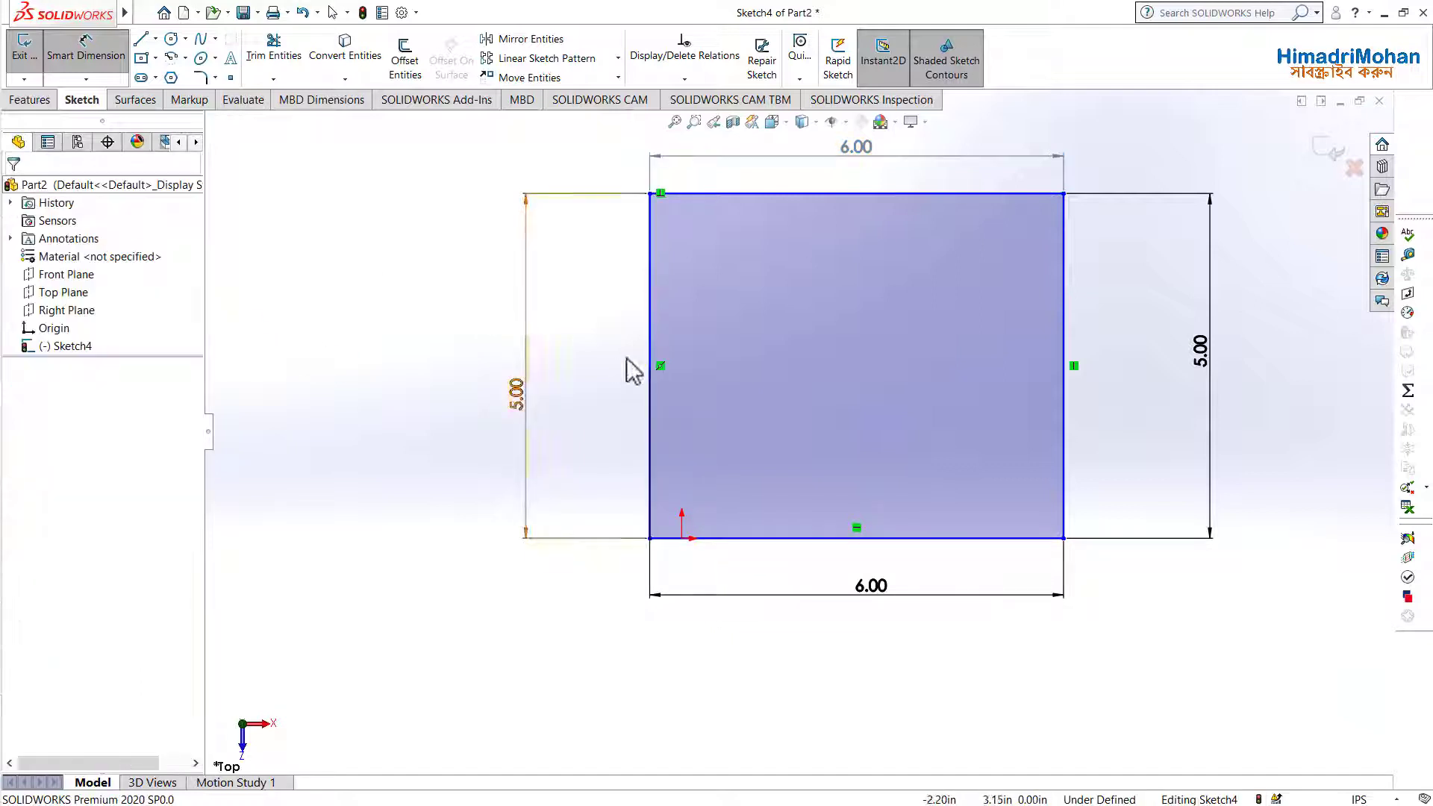
Draw a circle of radius about 1.14 to the left of the rectangle
scroll(887, 404, "down", 2)
scroll(885, 414, "up", 4)
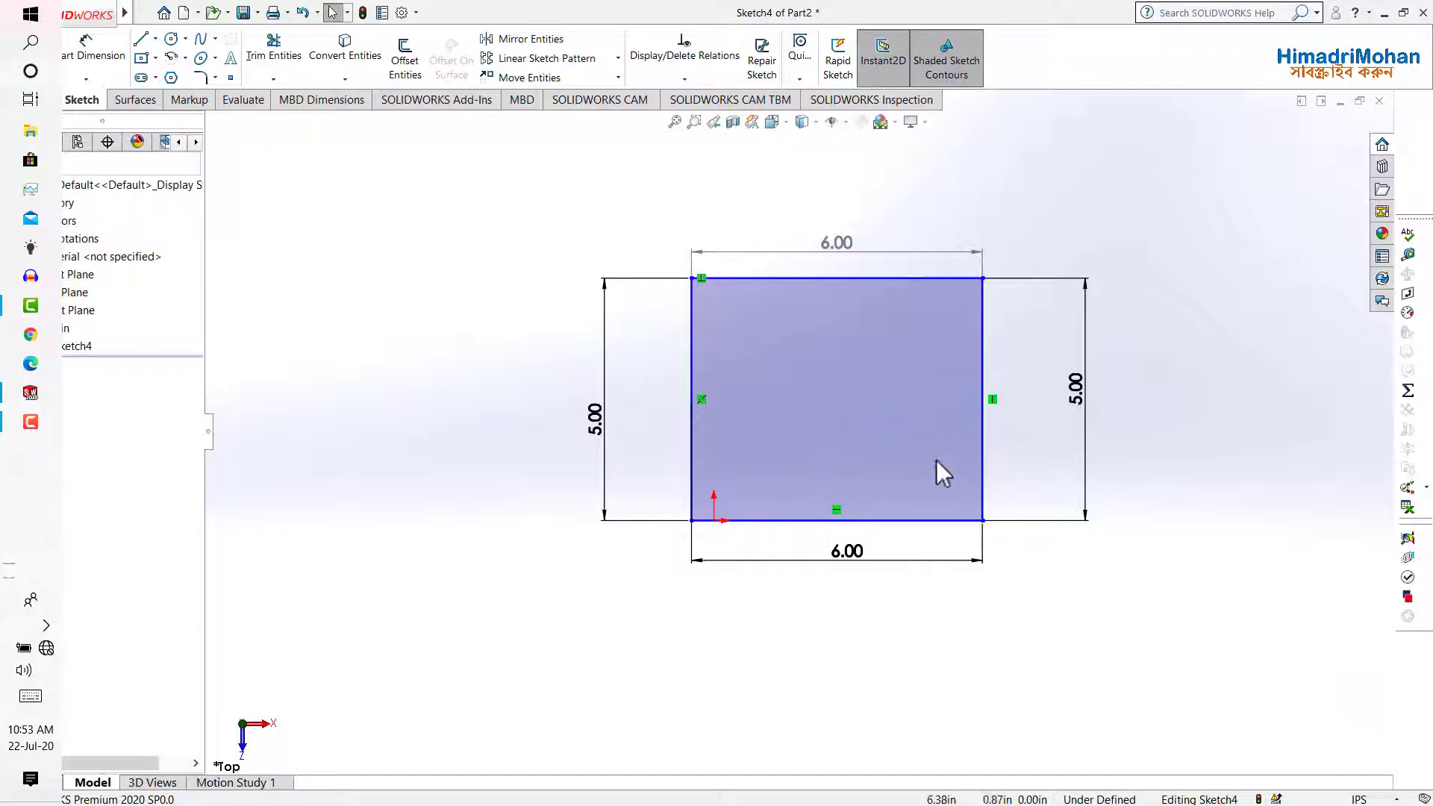
key("super+c")
left_click(406, 26)
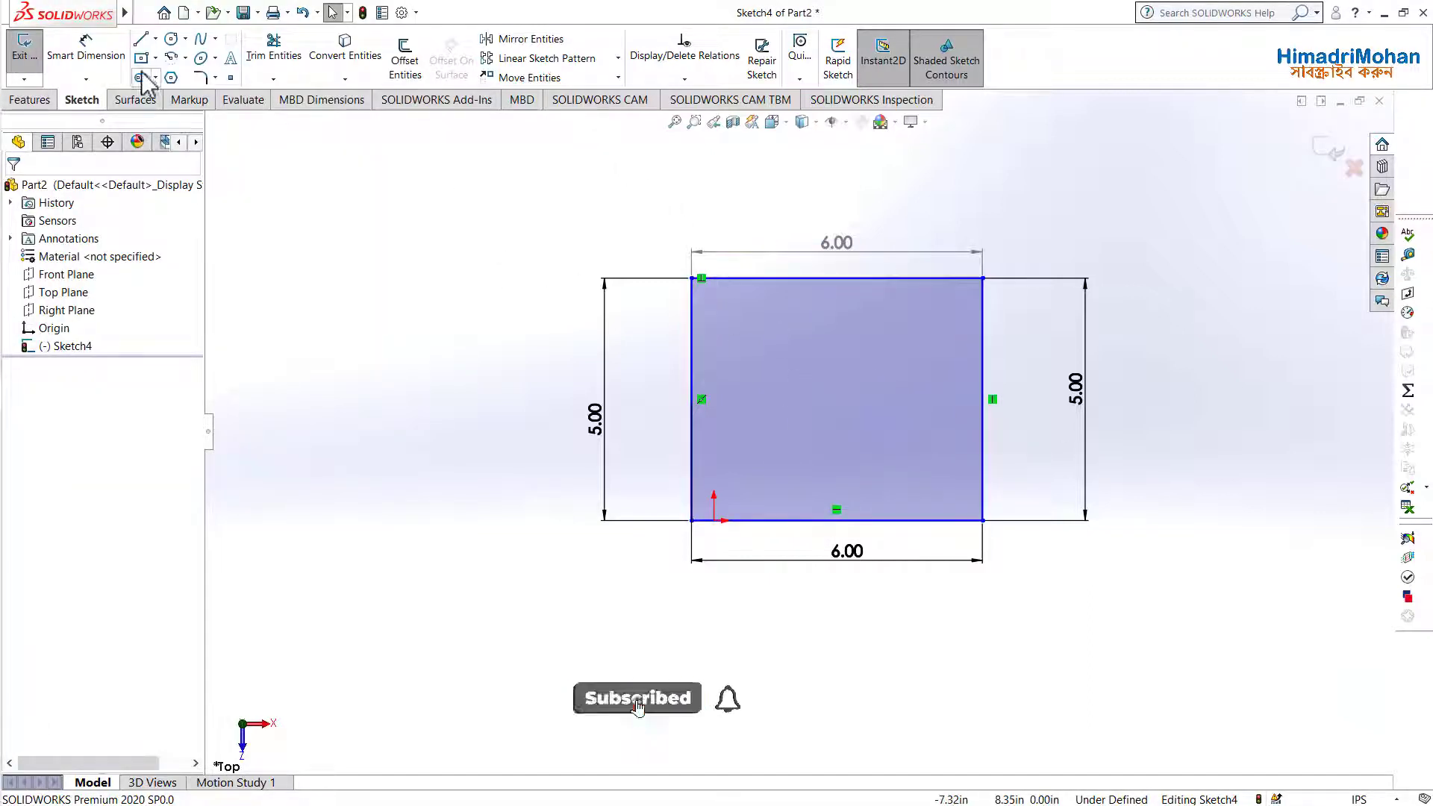
left_click(317, 300)
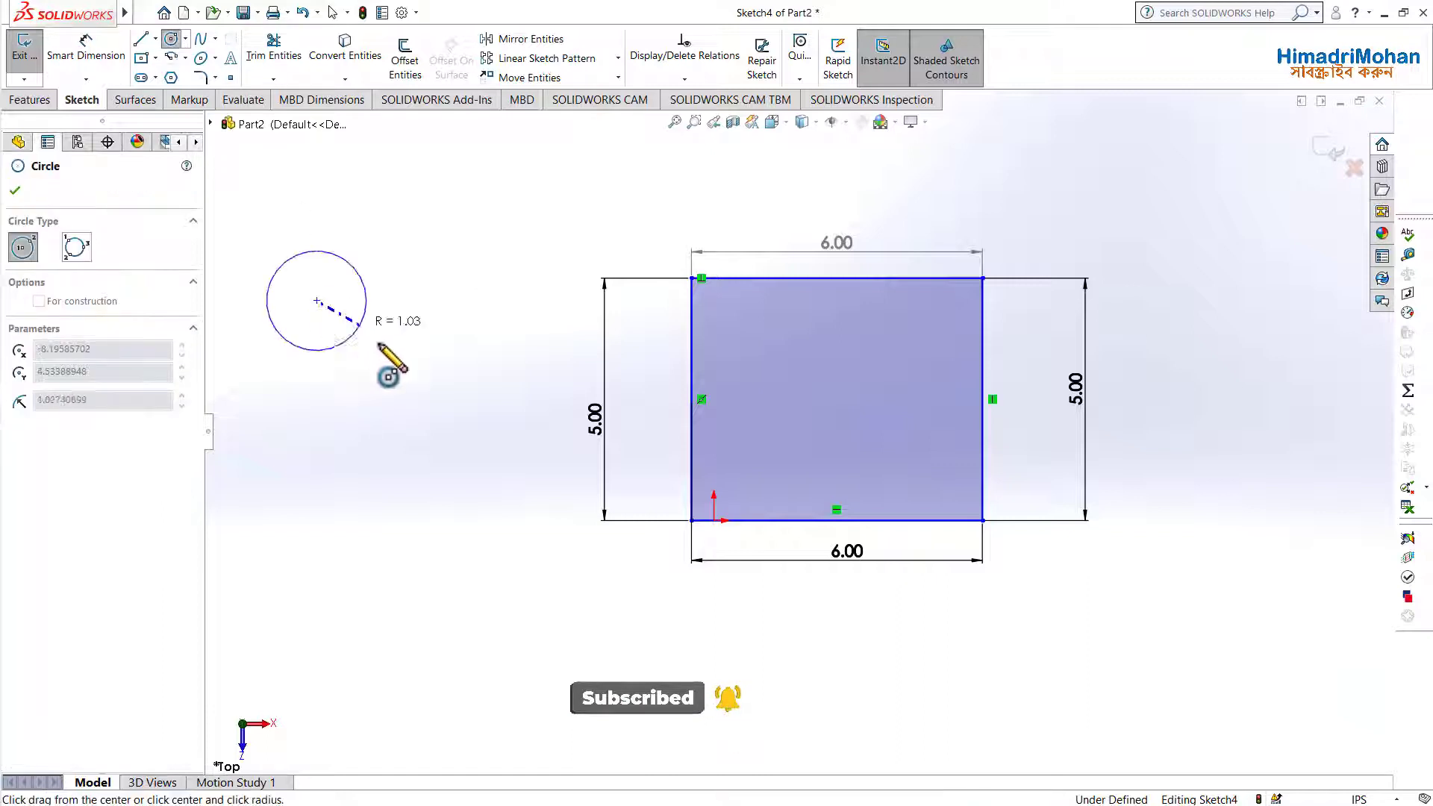
left_click(374, 304)
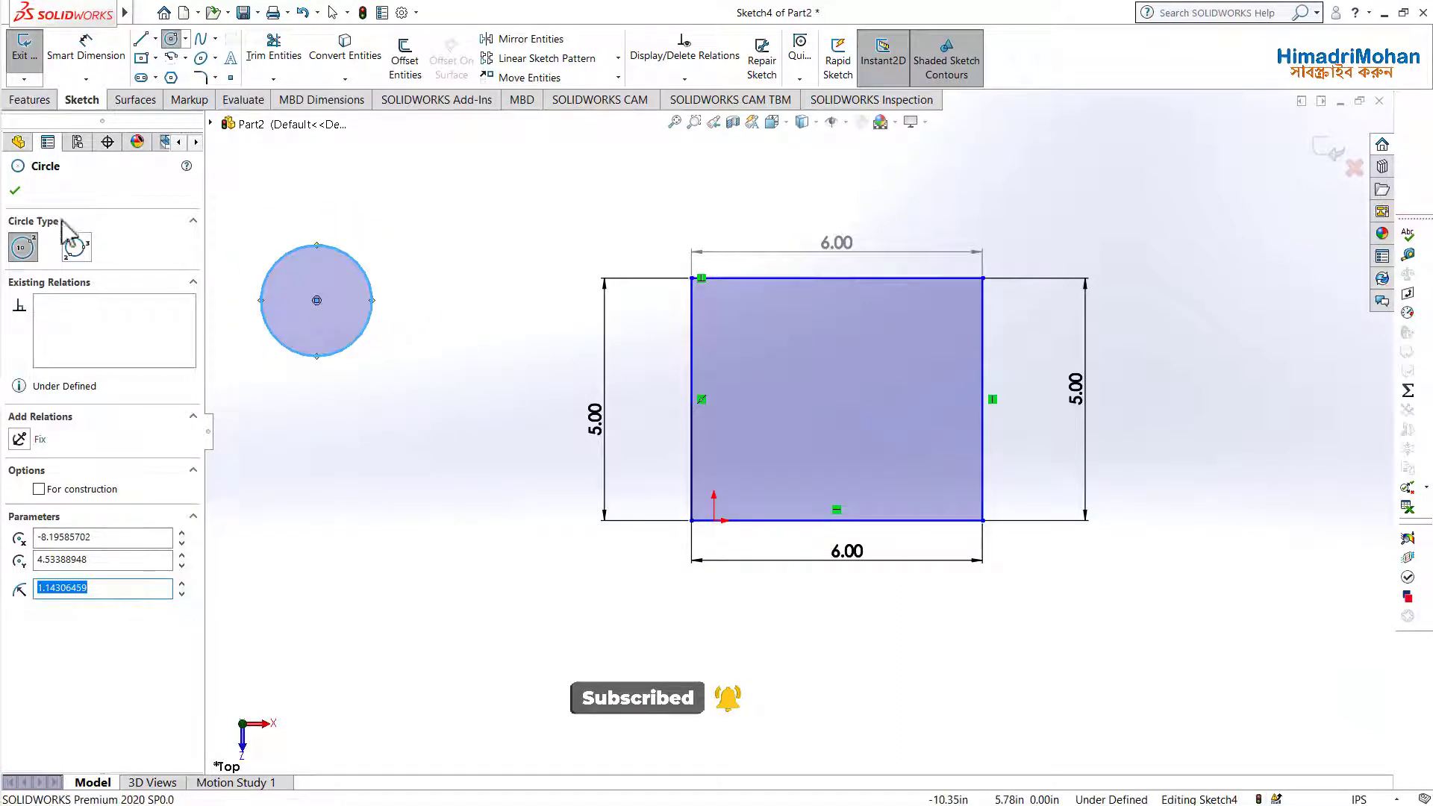
left_click(17, 192)
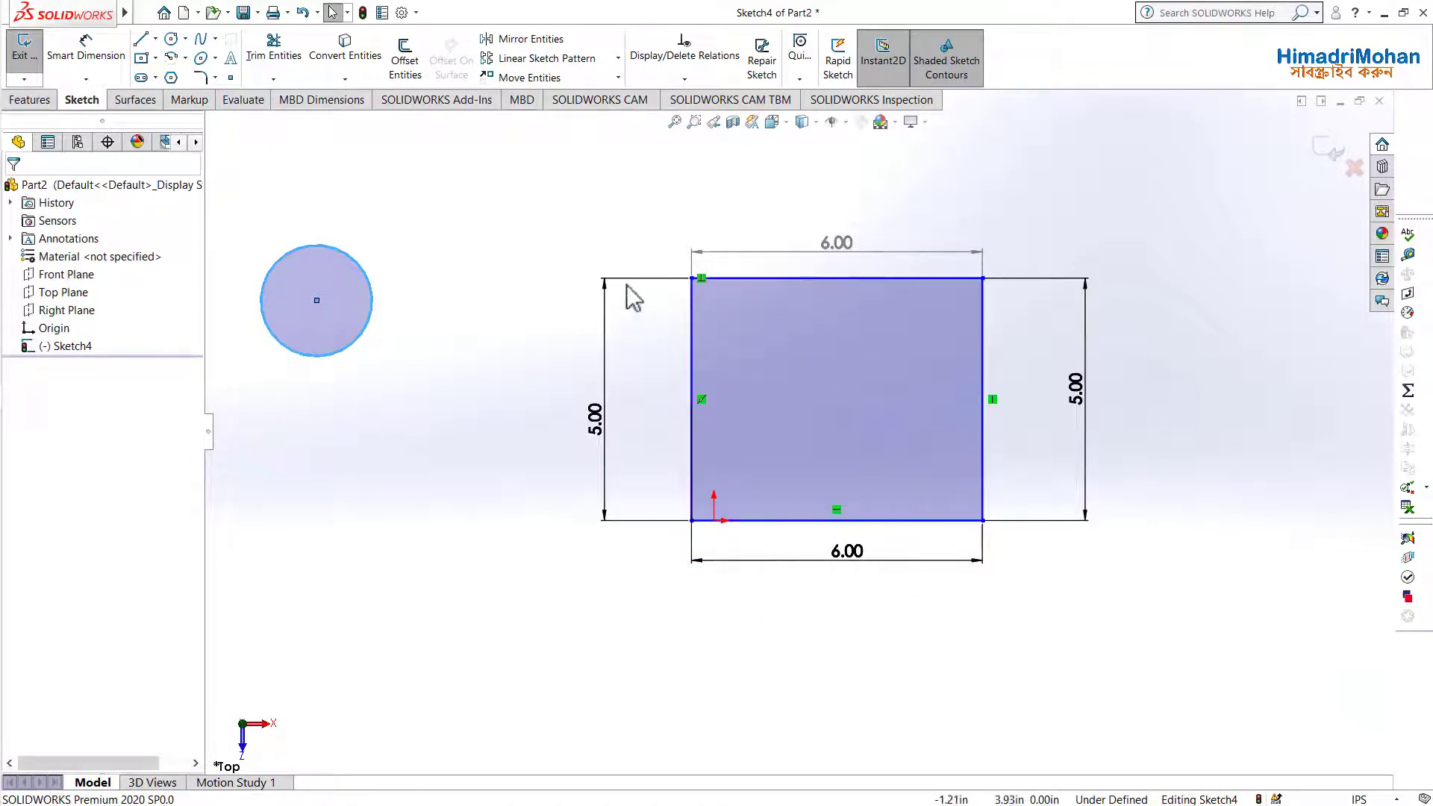
Exit Sketch4 and select the whole sketch
left_click(22, 46)
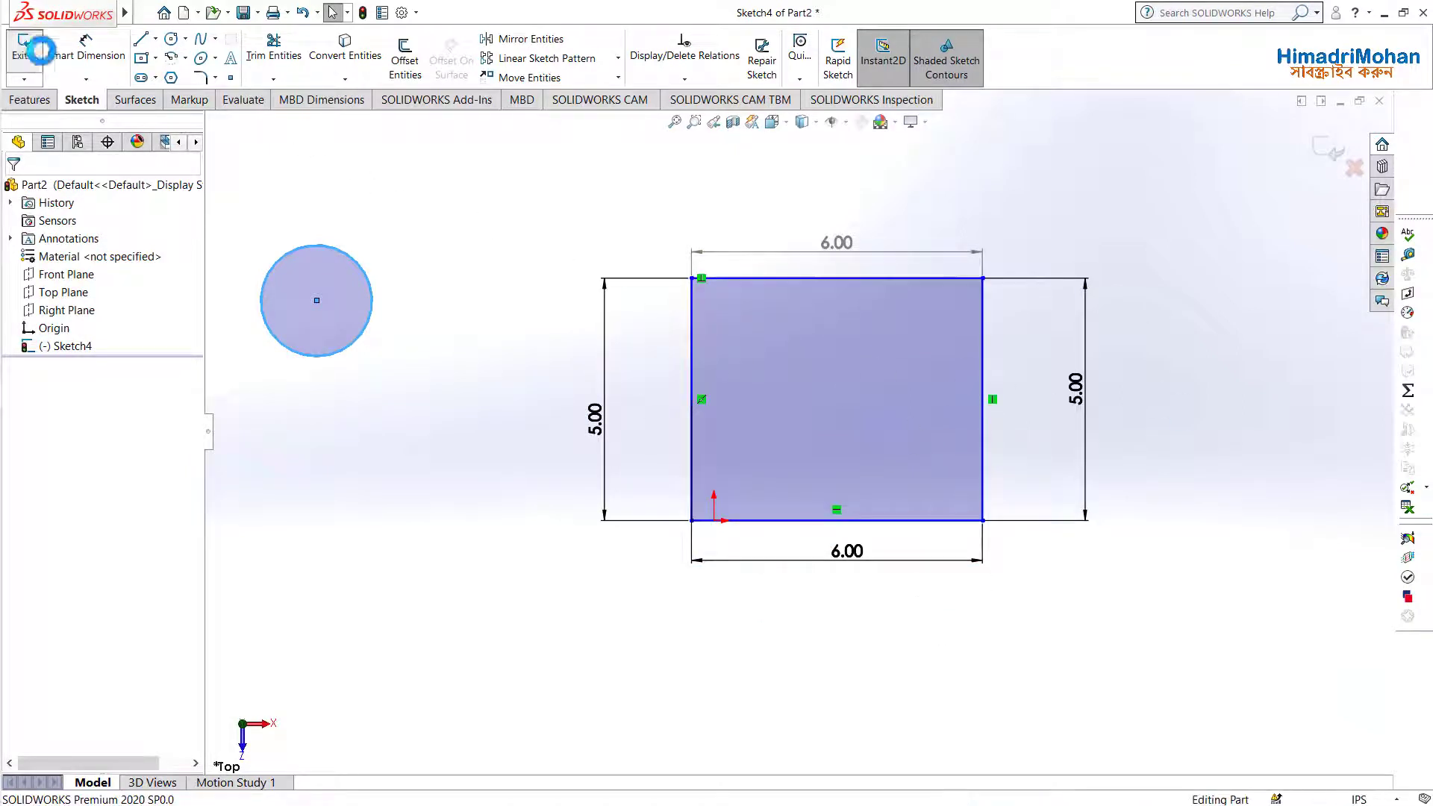
left_click(896, 435)
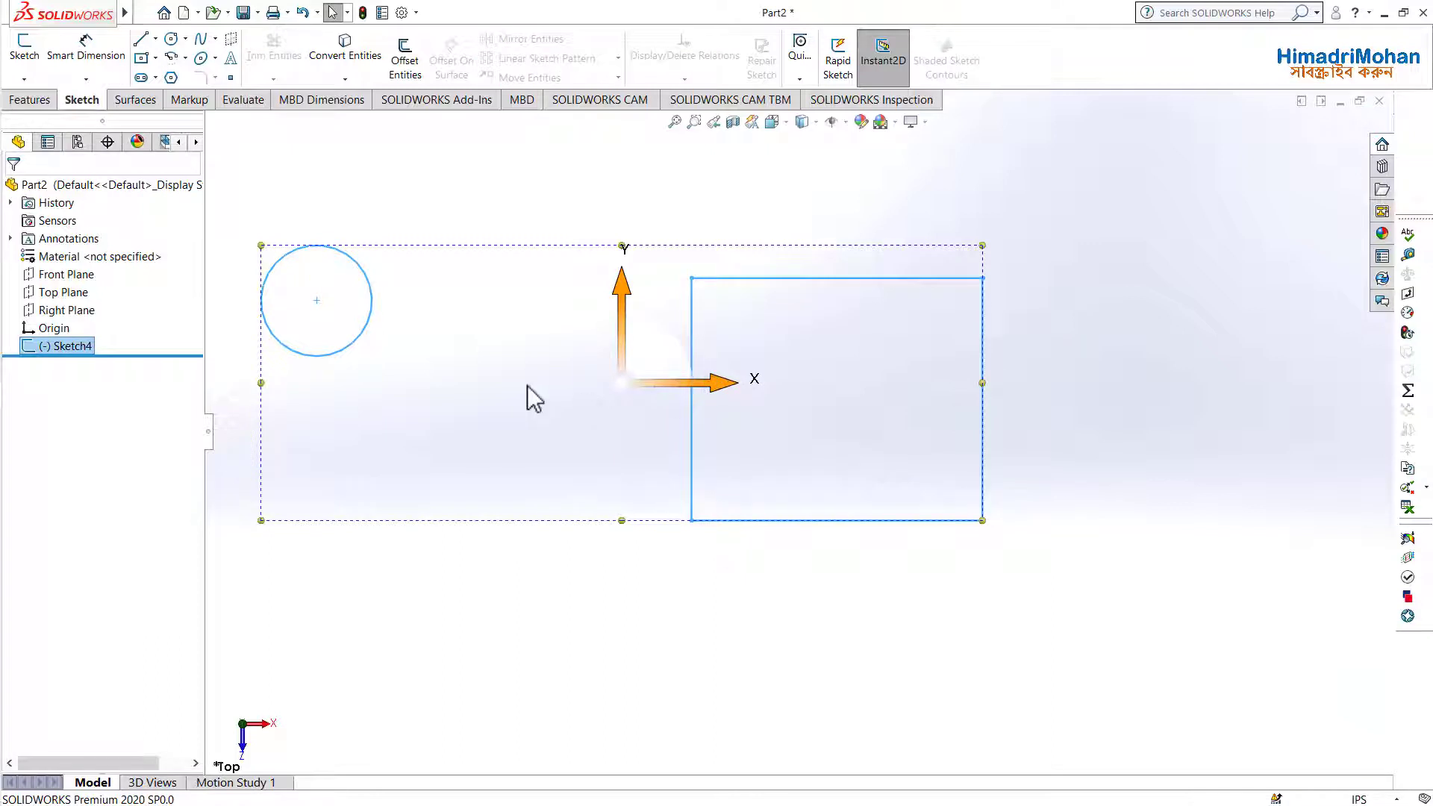
scroll(746, 455, "up", 2)
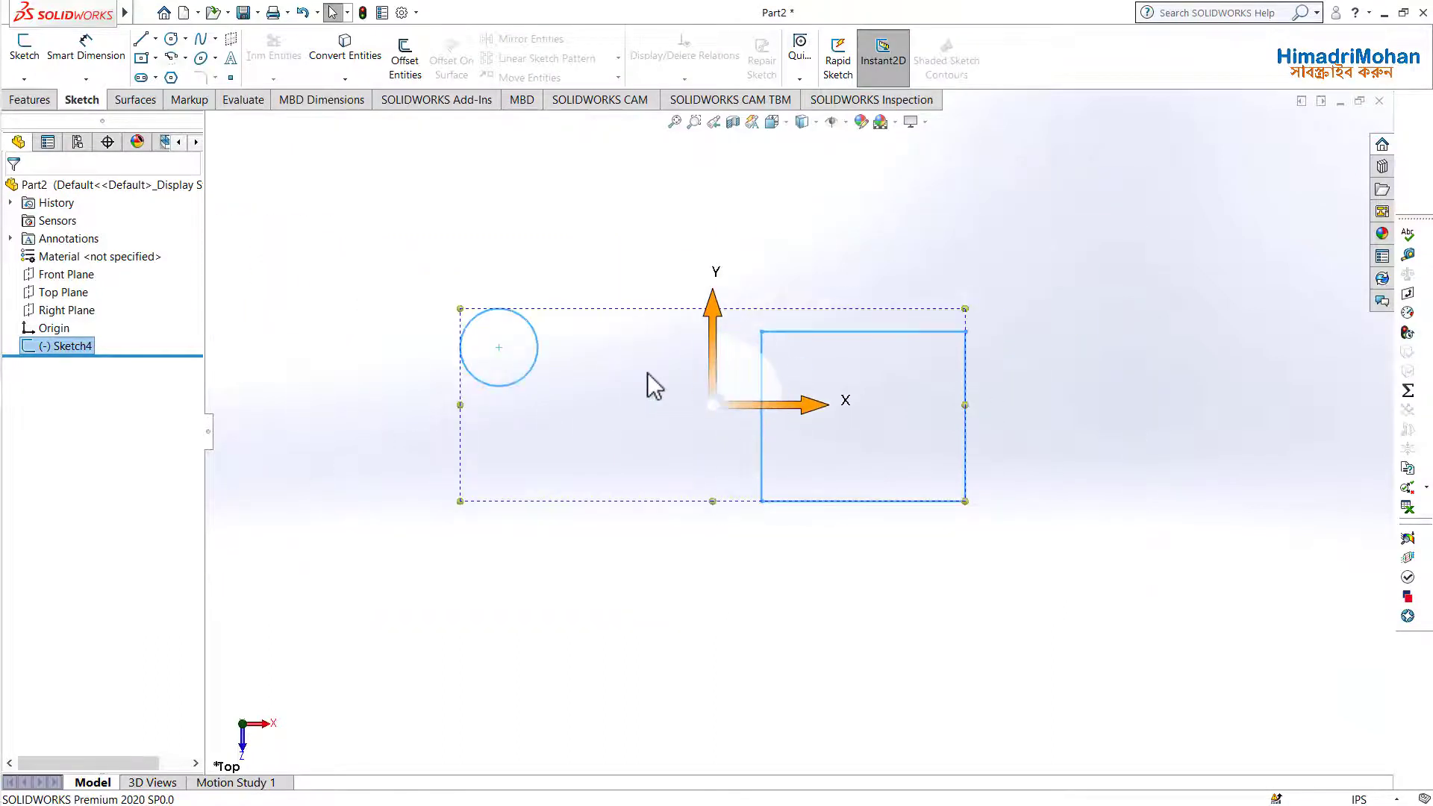
Deselect the sketch, return to the Top view, and display the Features commands
middle_click_drag(729, 416, 747, 346)
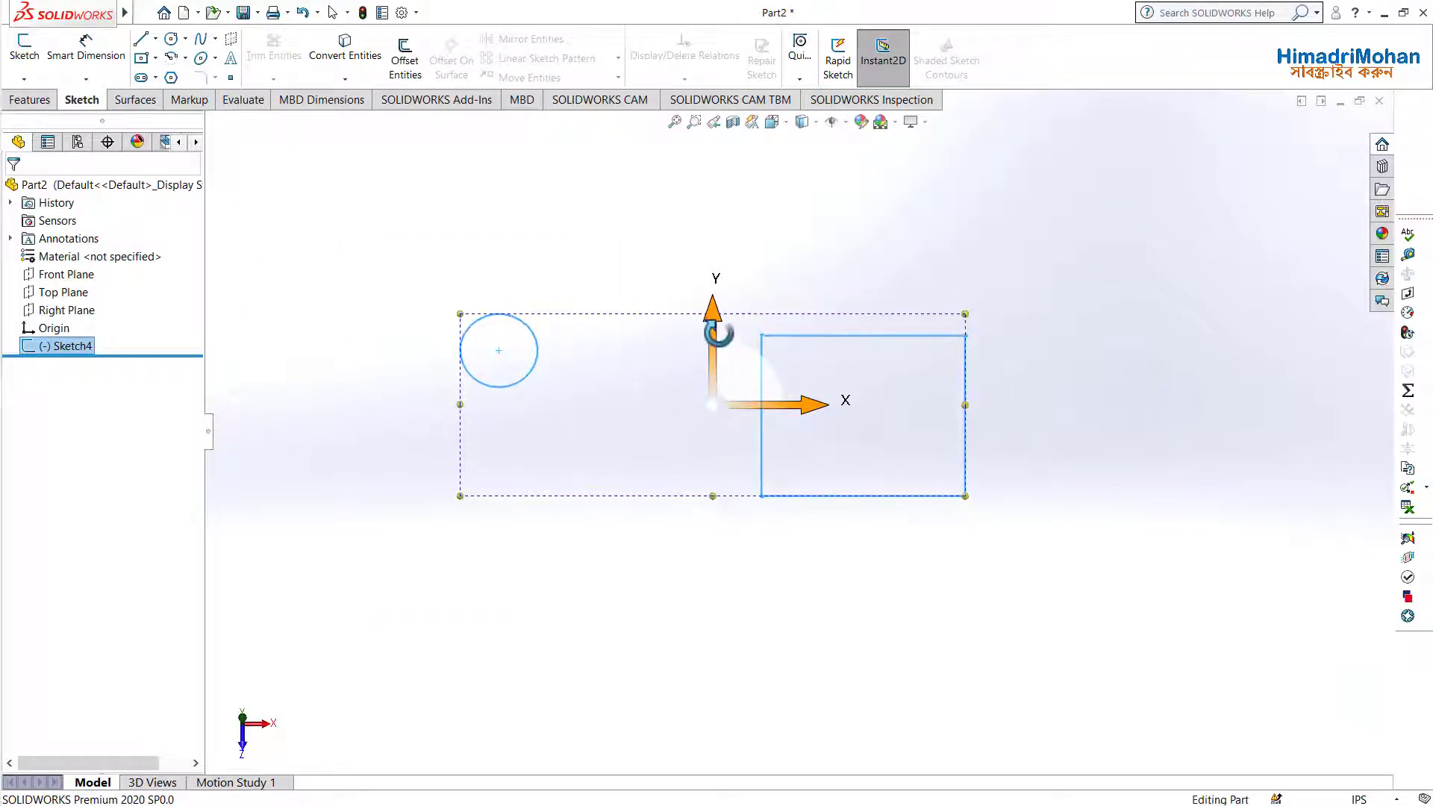
left_click(984, 384)
left_click(786, 127)
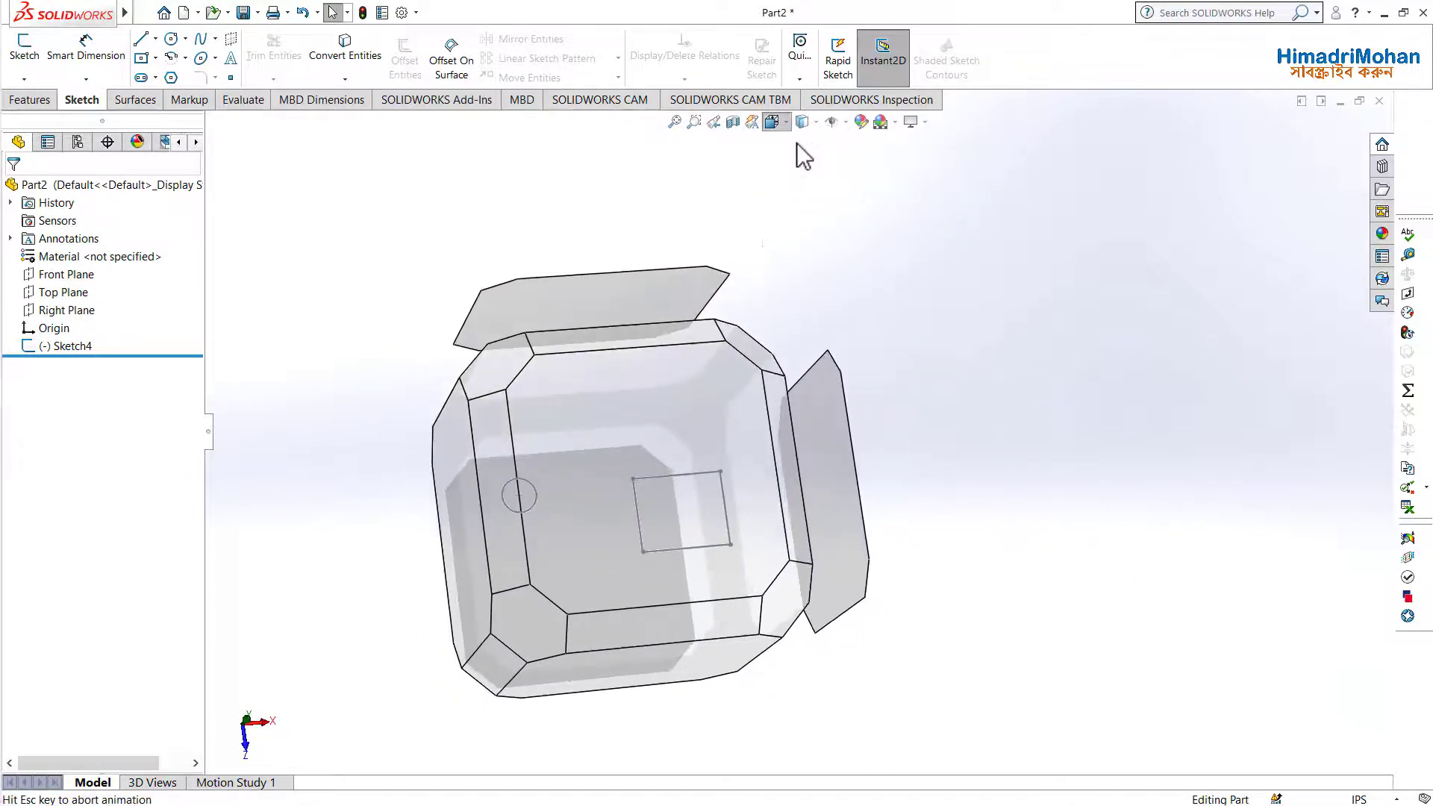
left_click(860, 216)
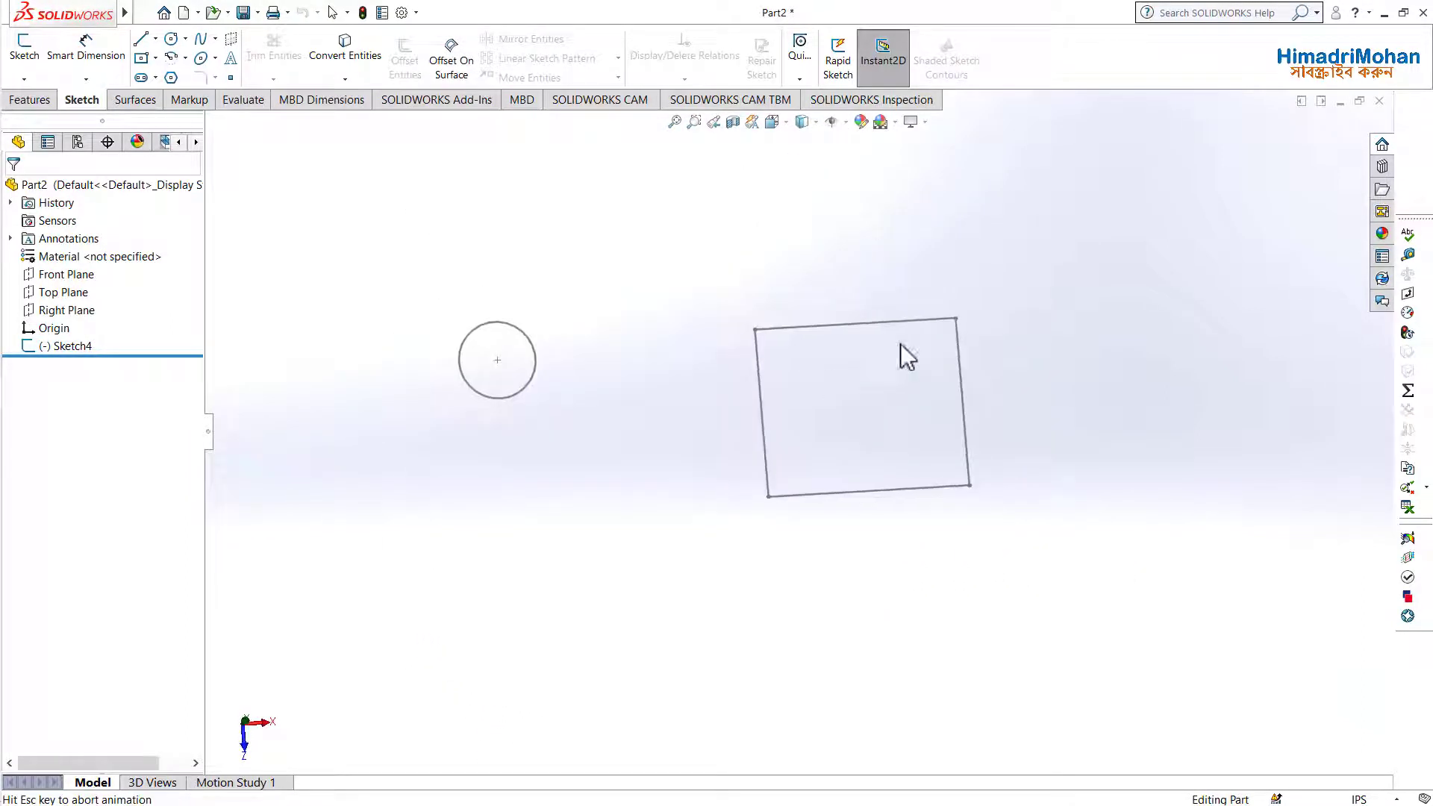
left_click(46, 101)
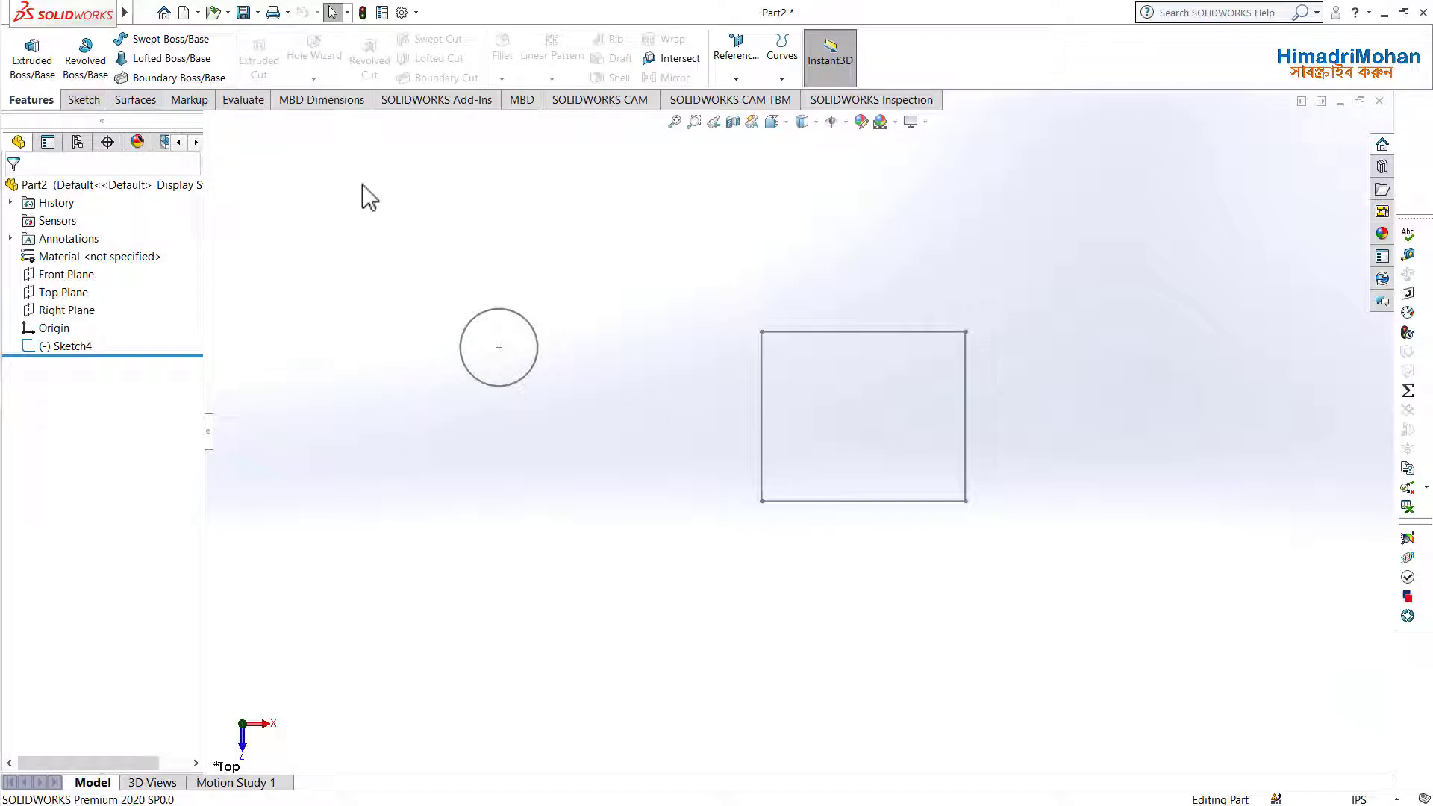
Return to the Sketch tools, cancel a new sketch, and inspect Sketch4 and its right edge
left_click(100, 105)
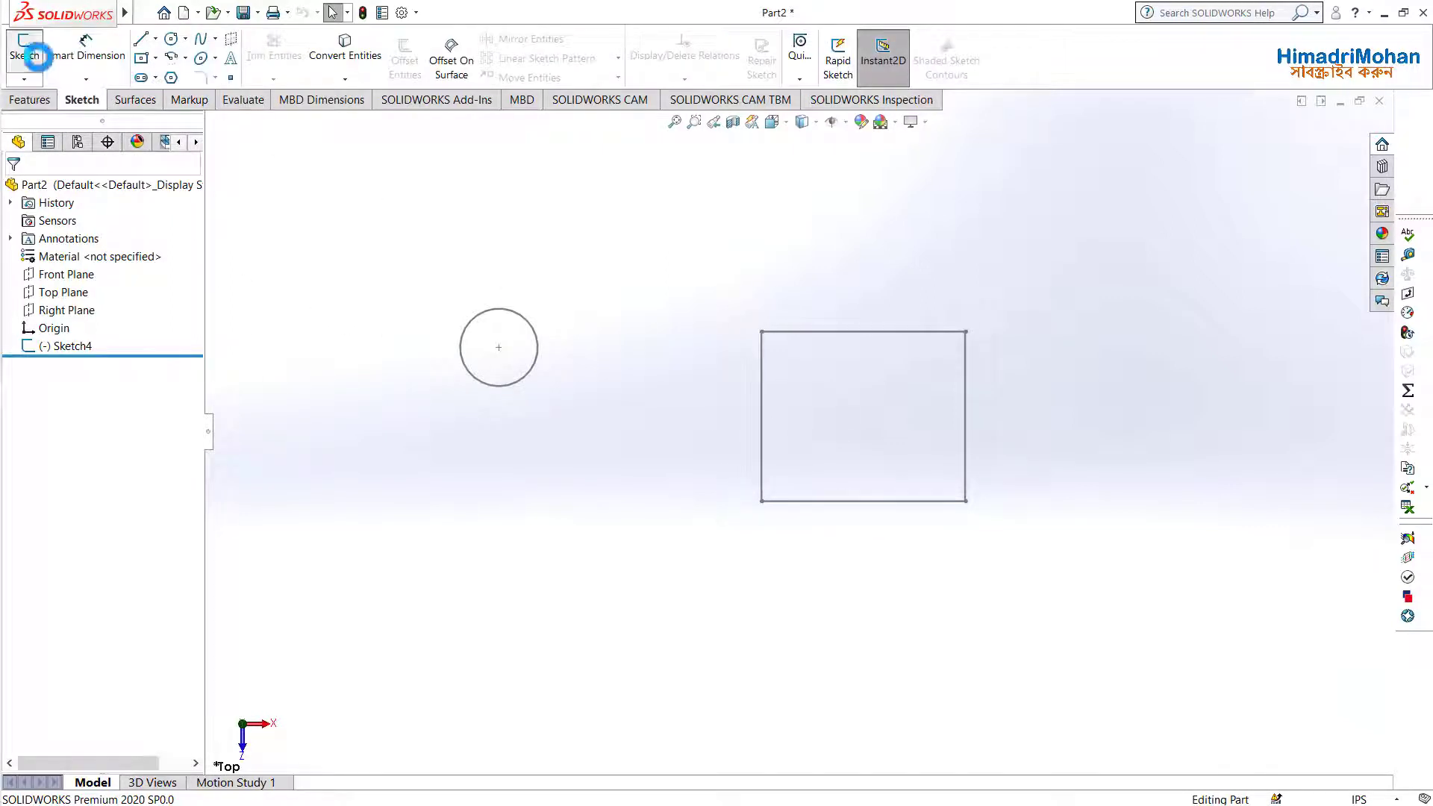
left_click(37, 56)
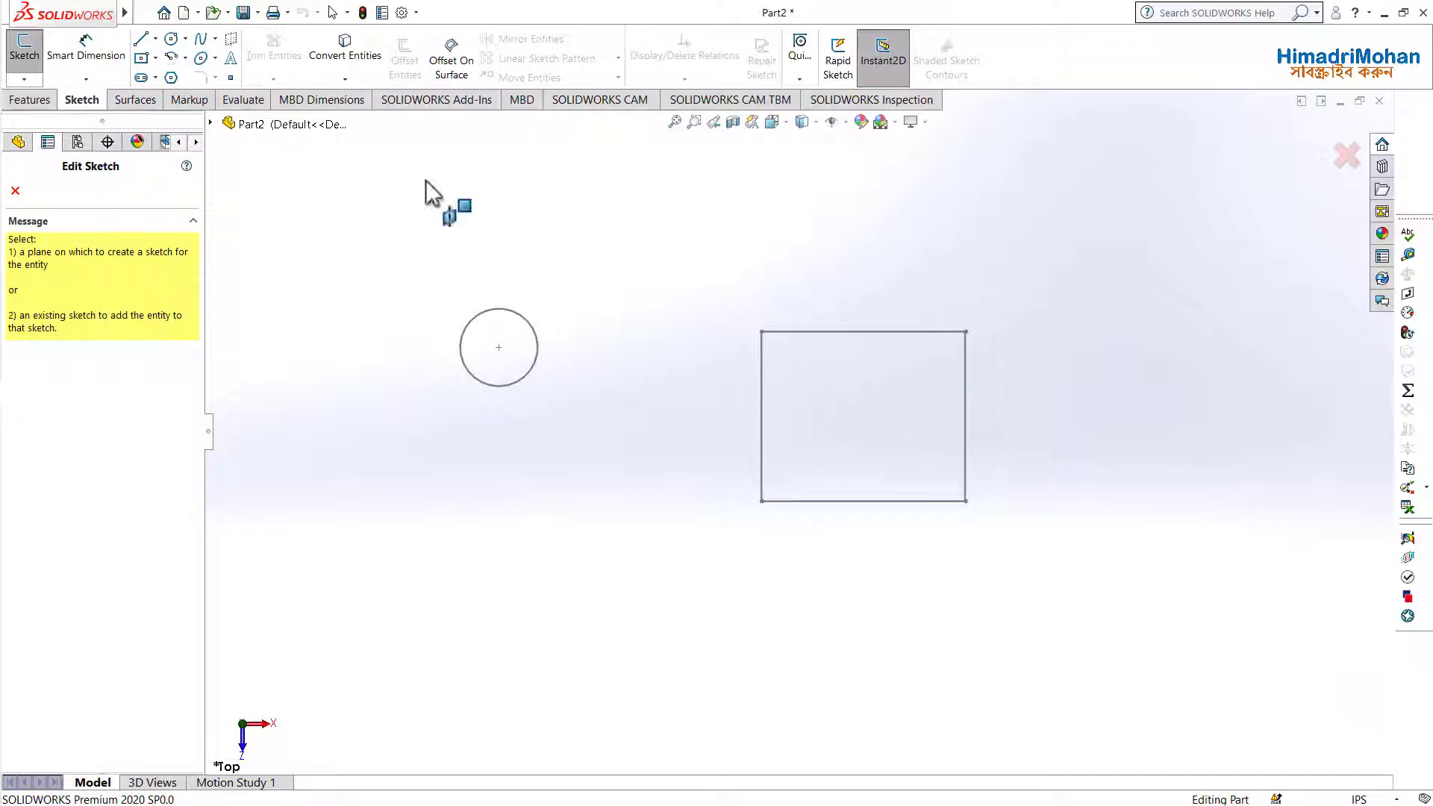
left_click(15, 191)
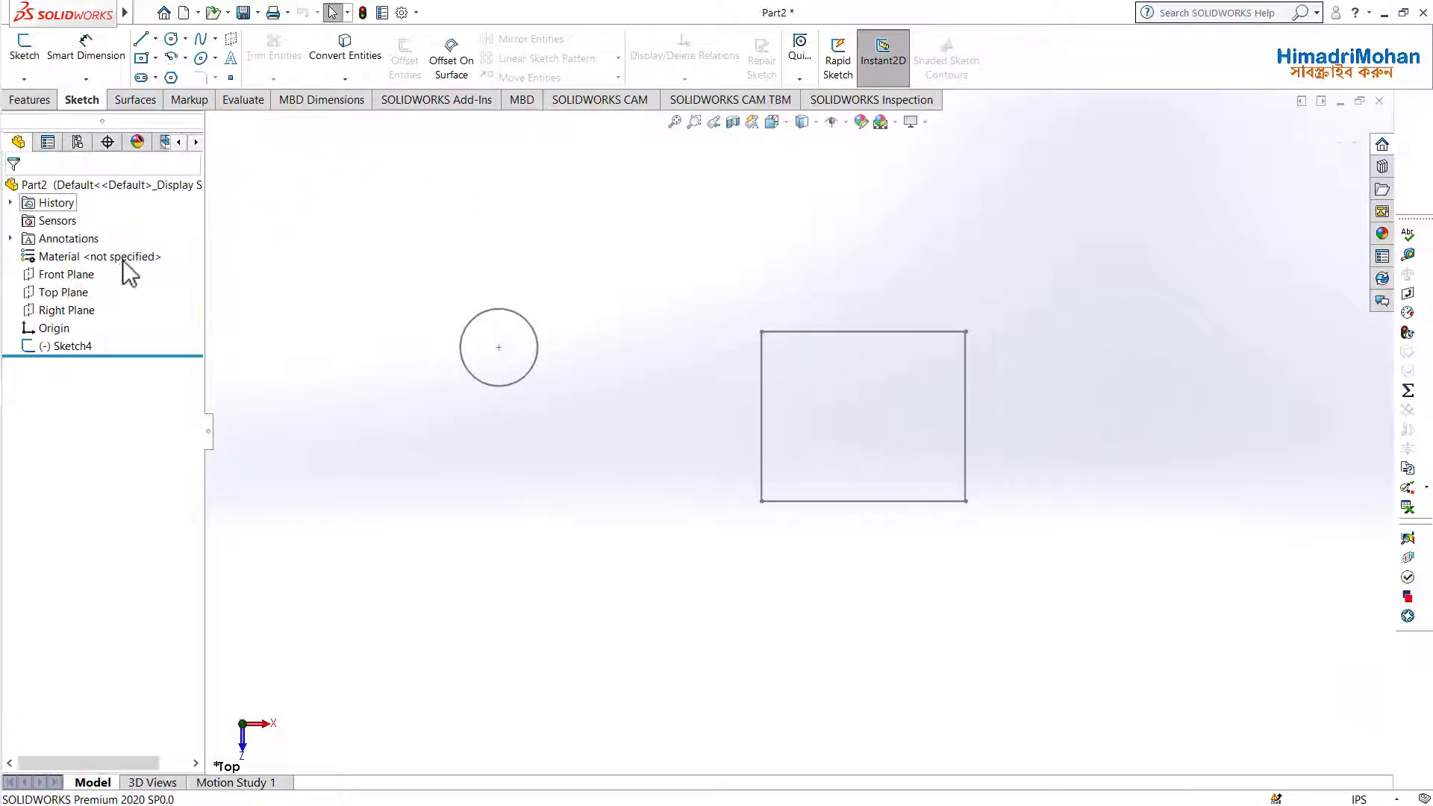
left_click(75, 348)
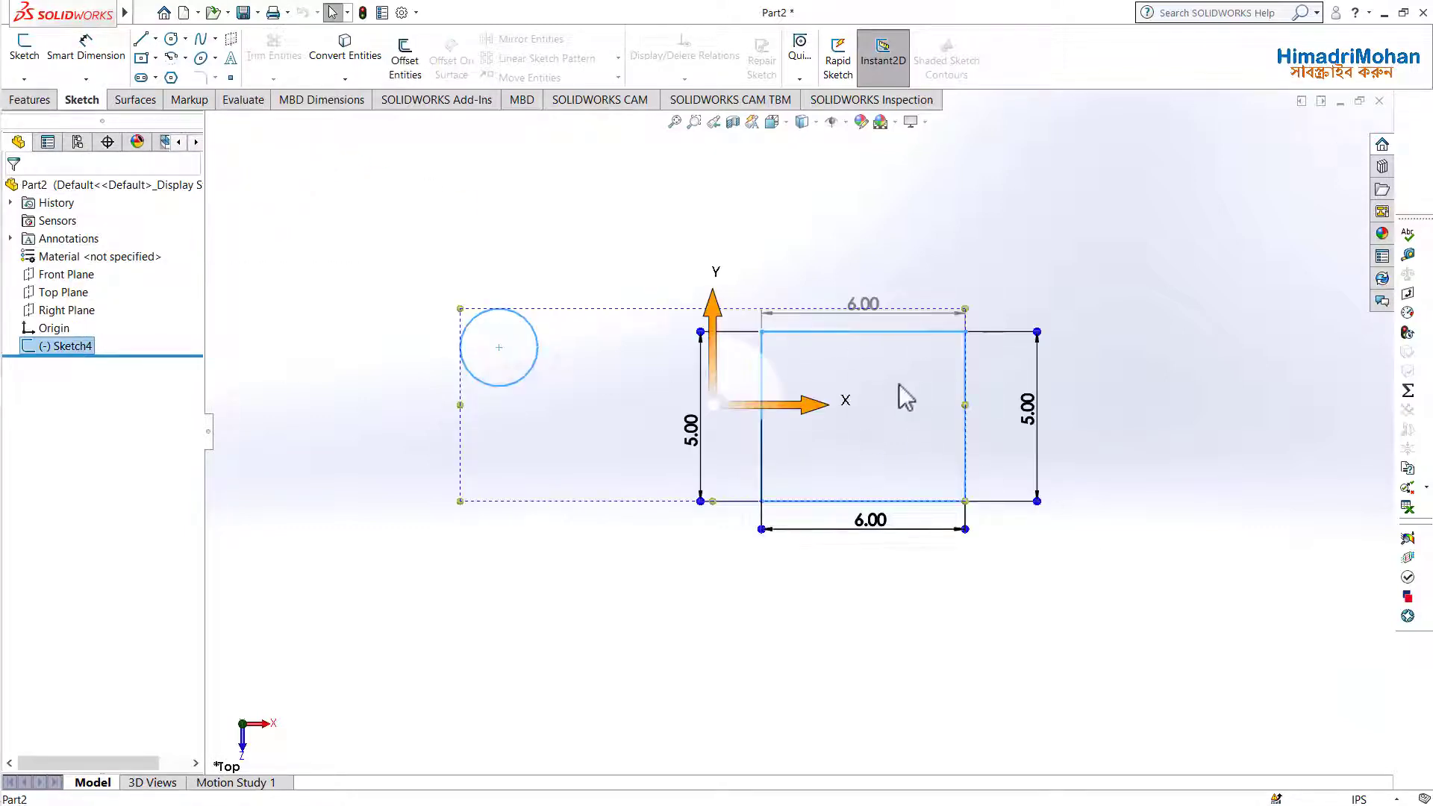
left_click(978, 460)
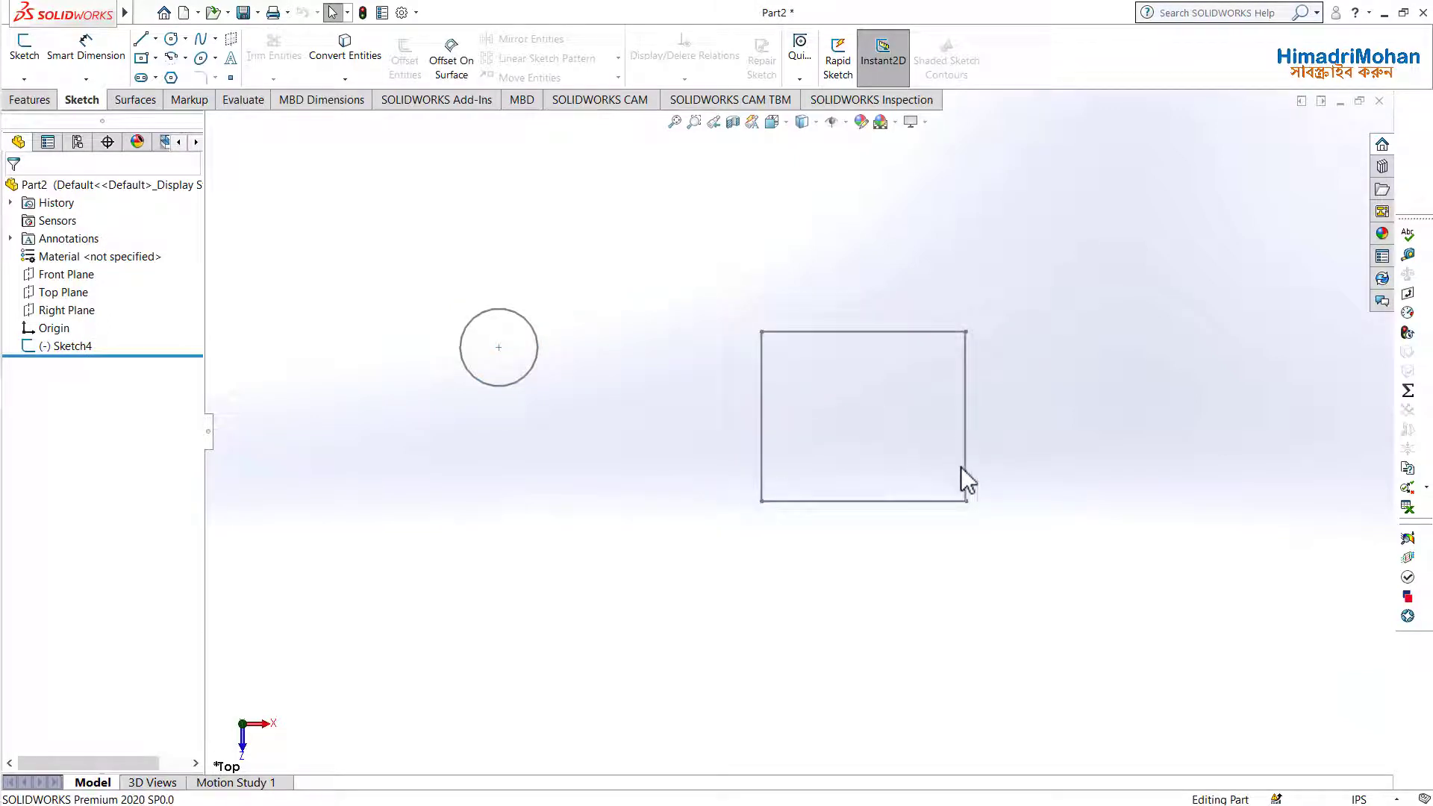
left_click(967, 466)
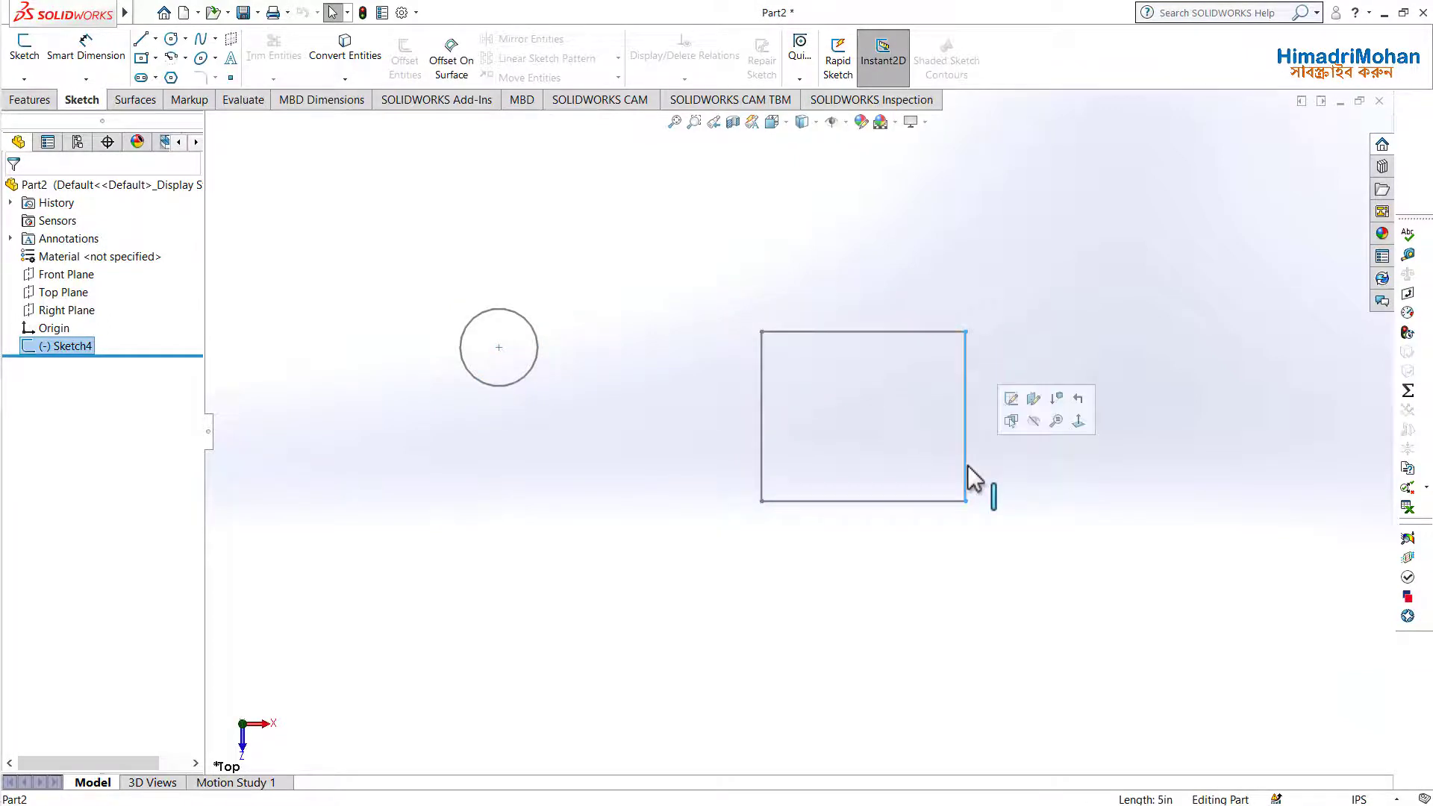
left_click(79, 347)
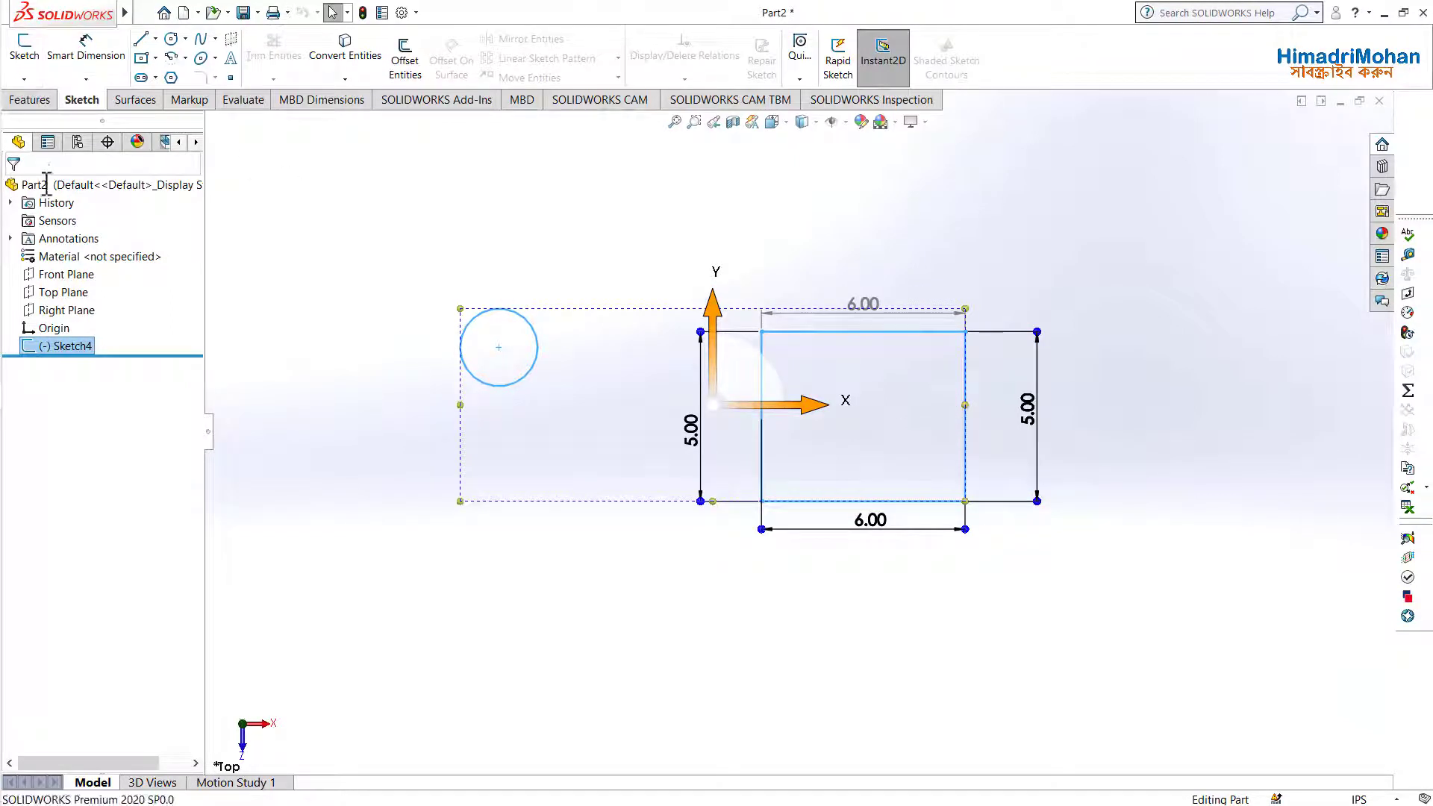
left_click(366, 212)
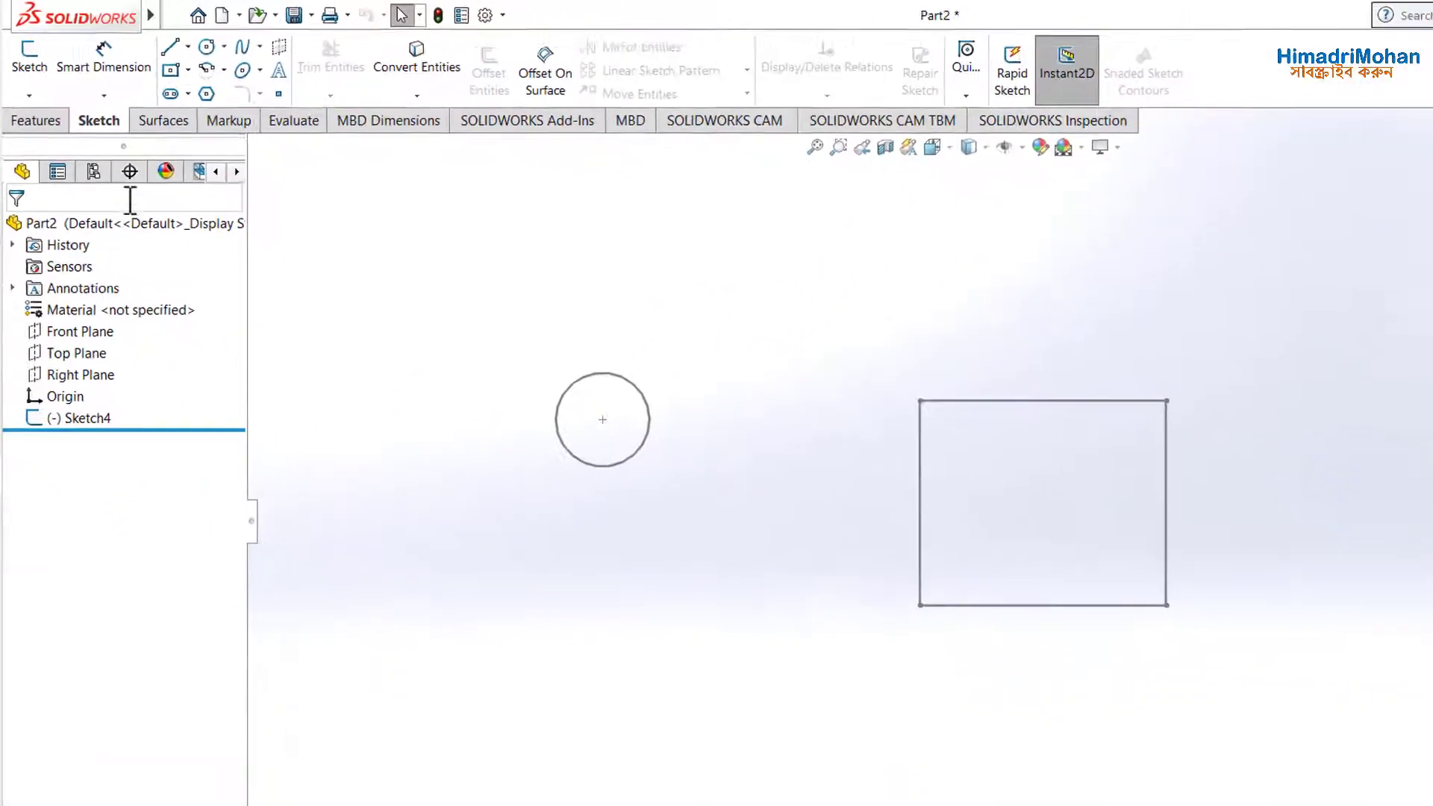
left_click(169, 15)
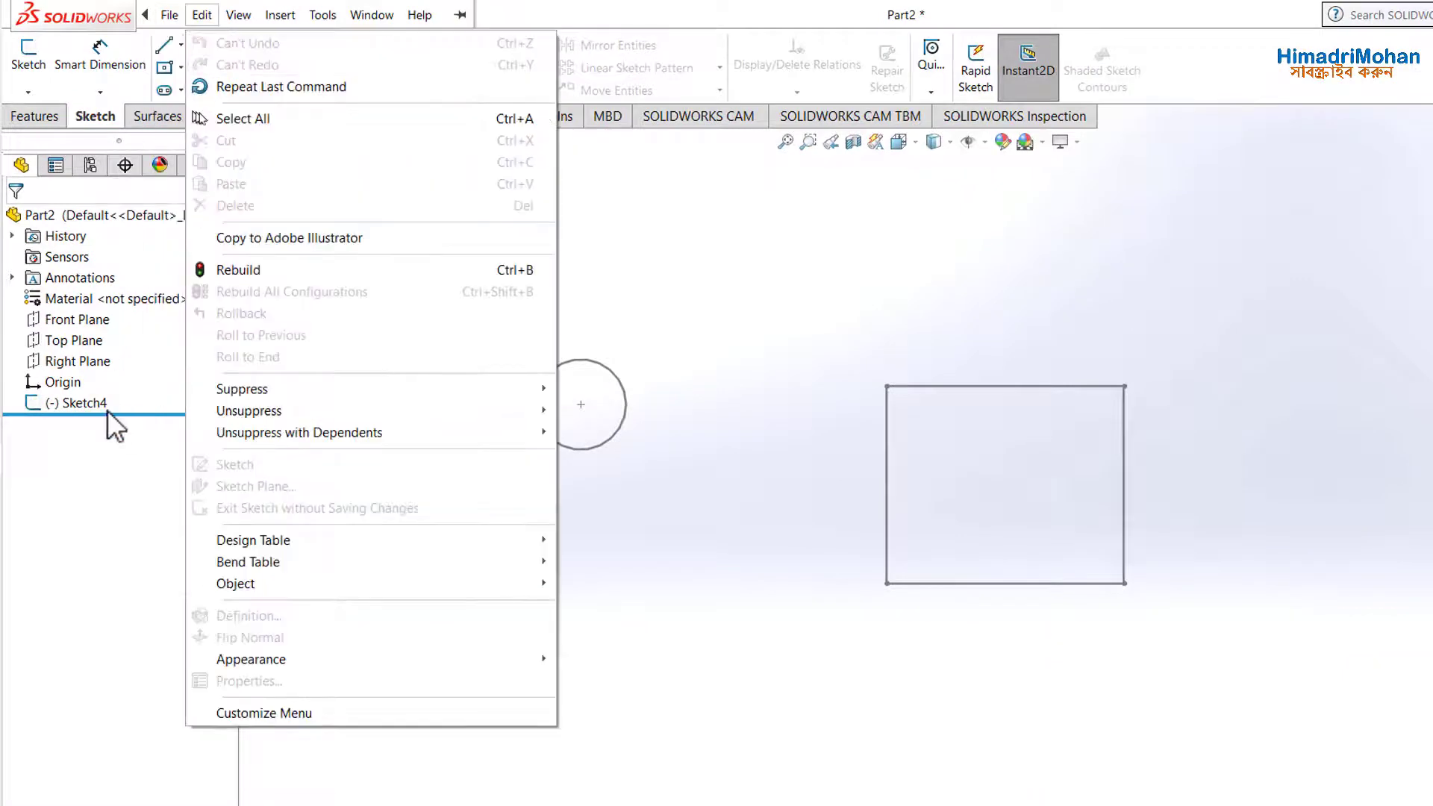
left_click(109, 470)
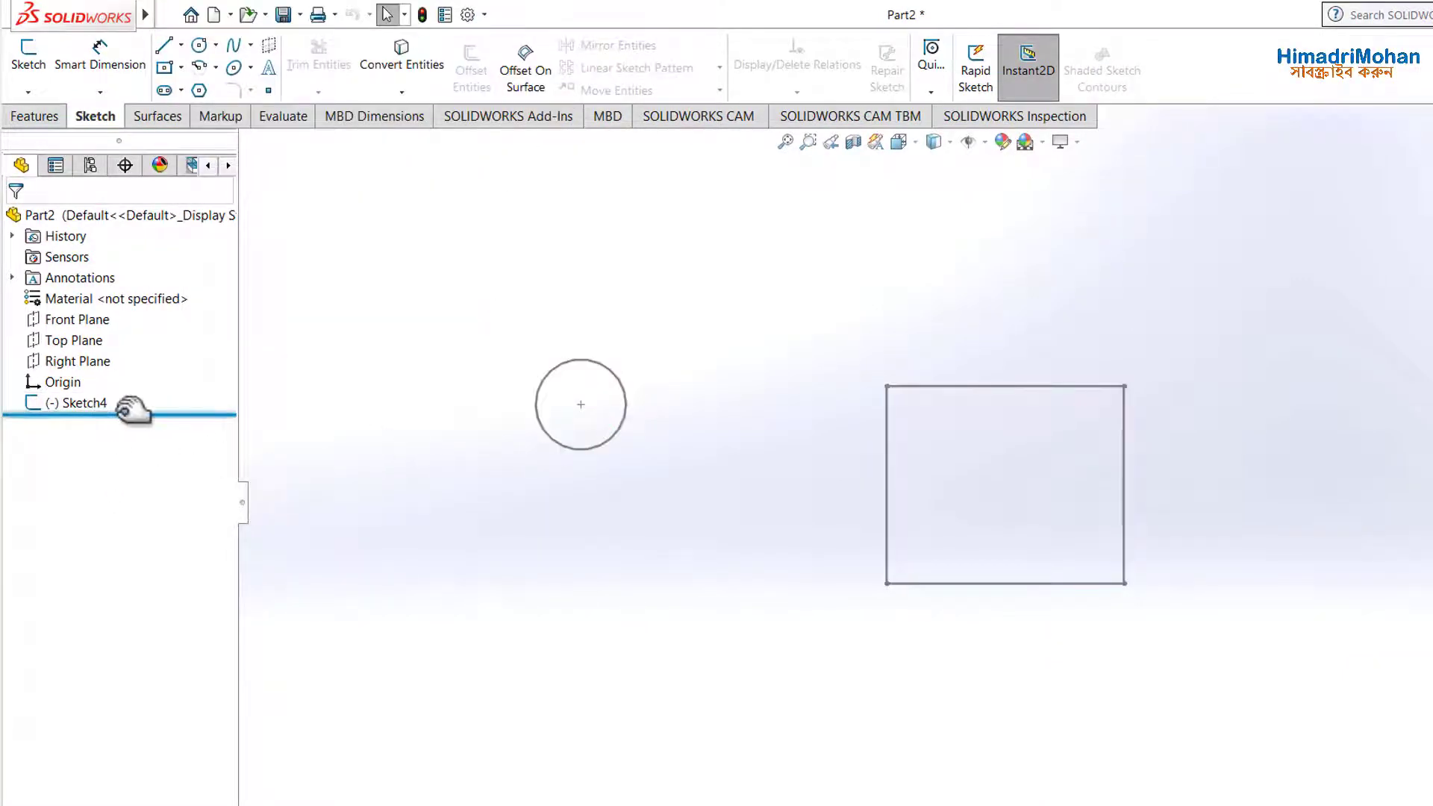
left_click_drag(136, 413, 136, 392)
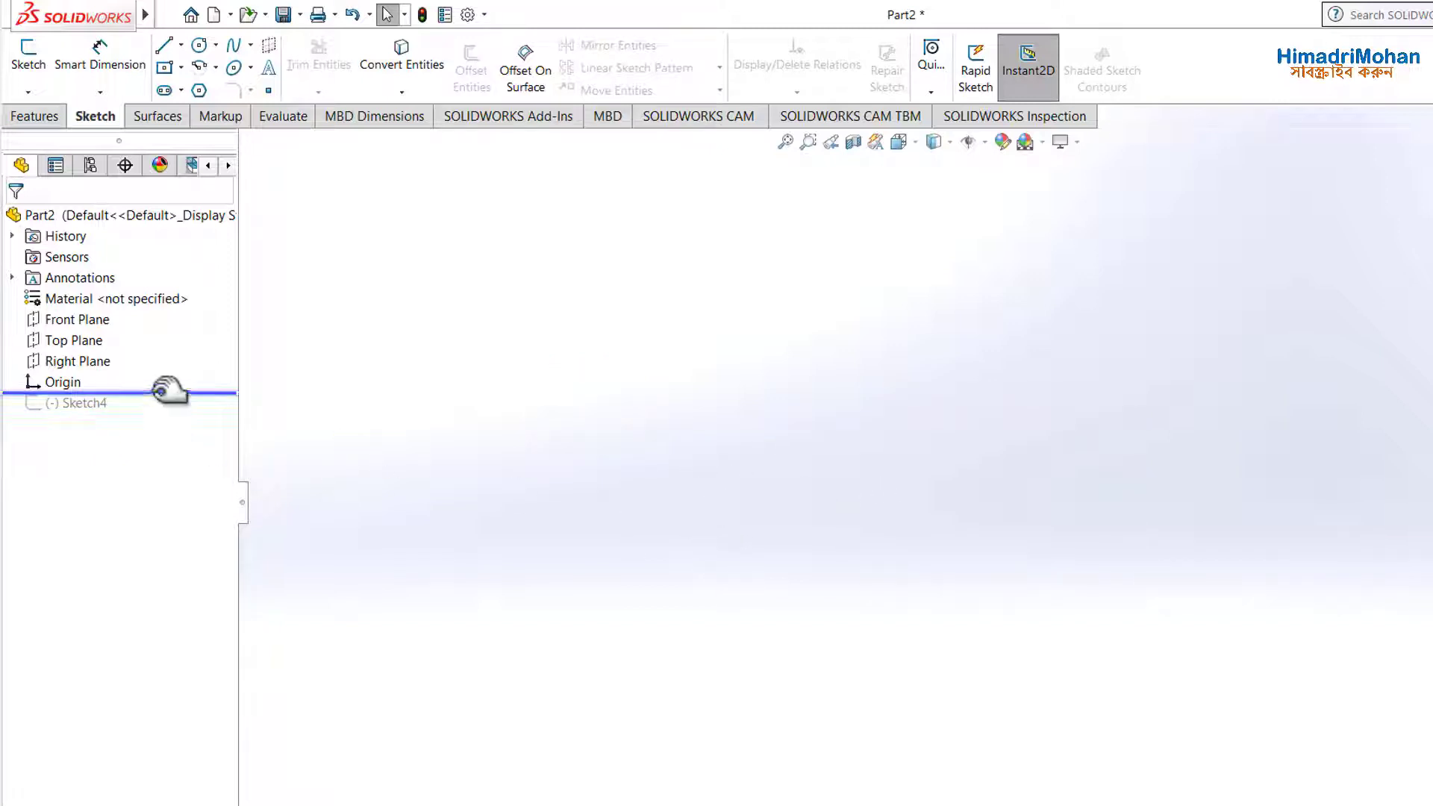
left_click_drag(170, 390, 169, 414)
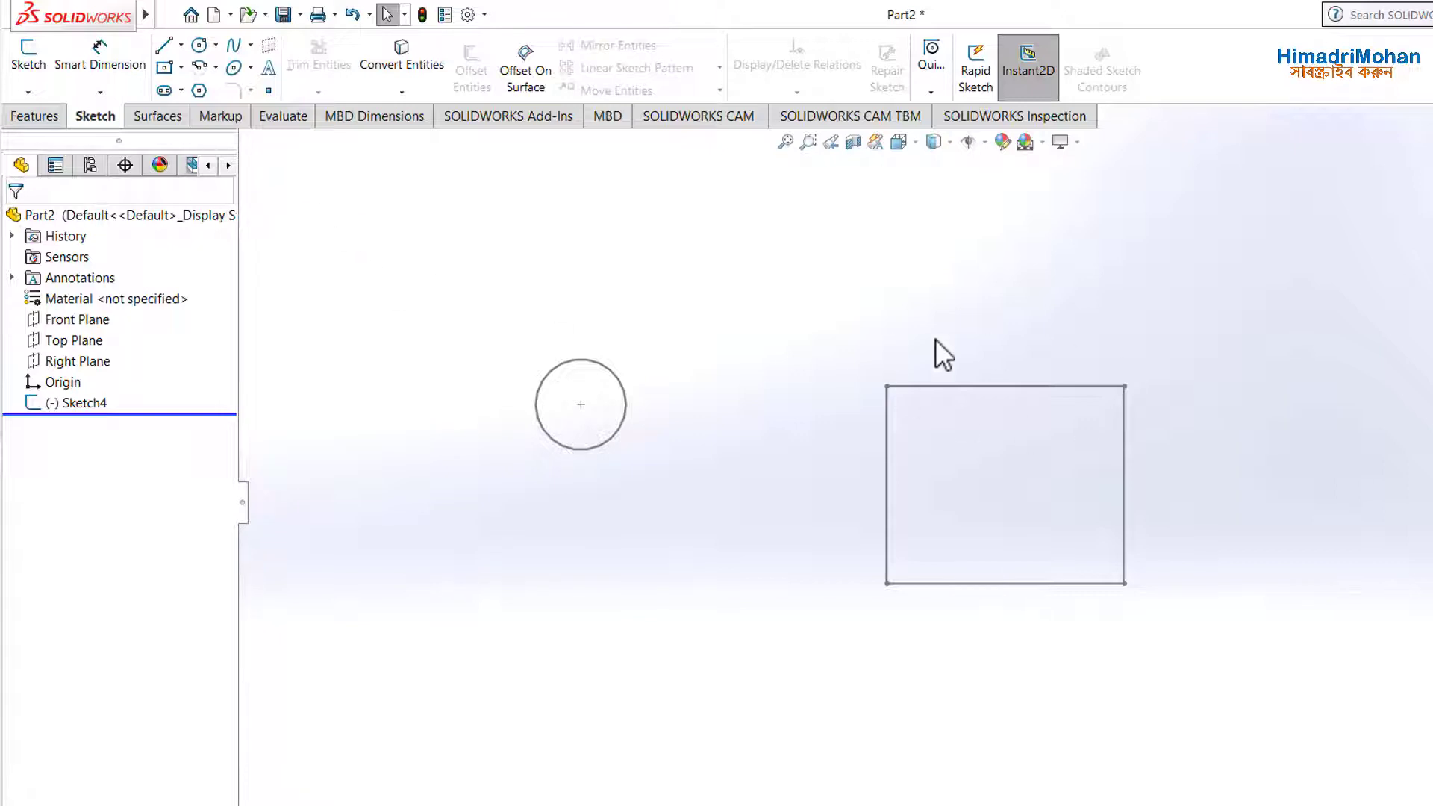
left_click(28, 116)
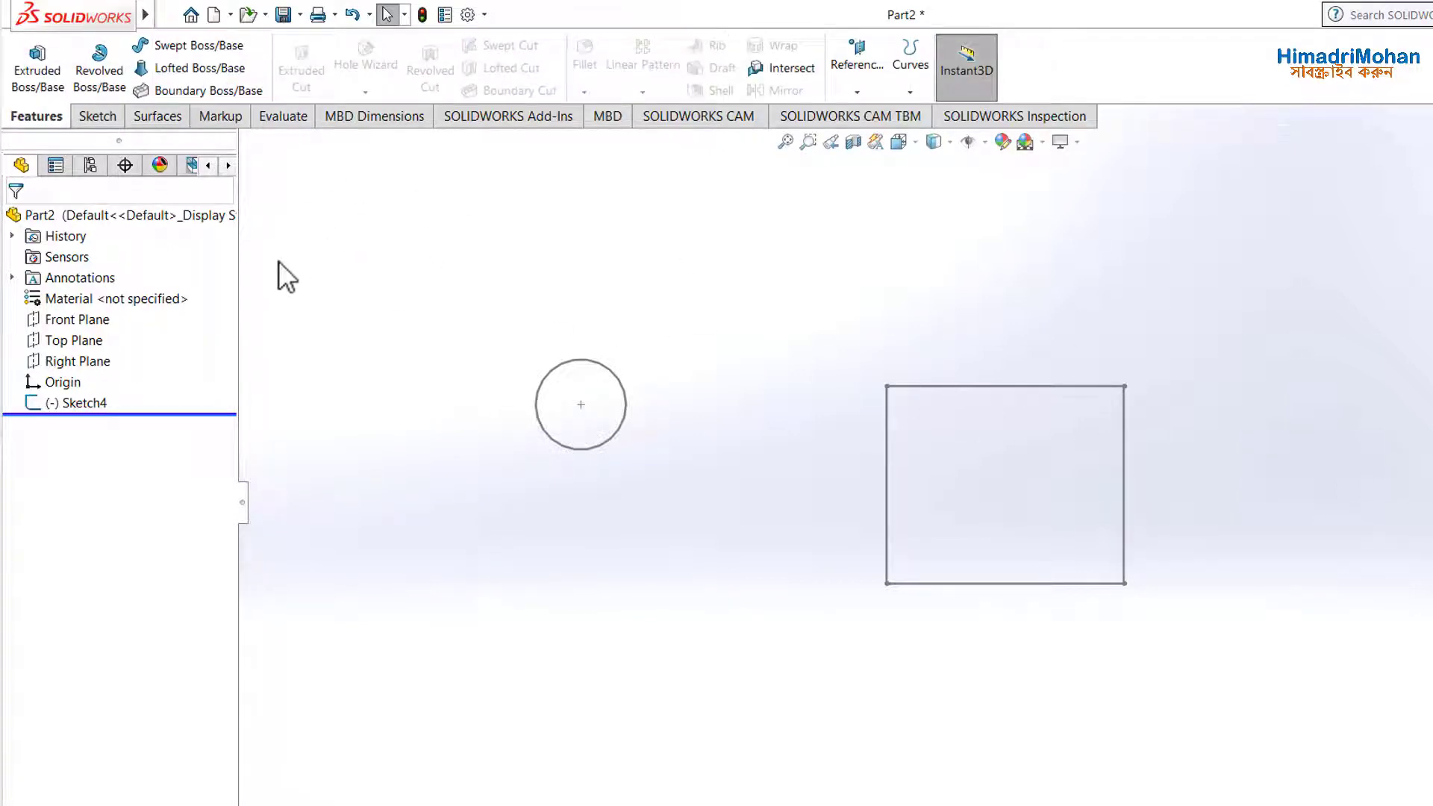
left_click(39, 75)
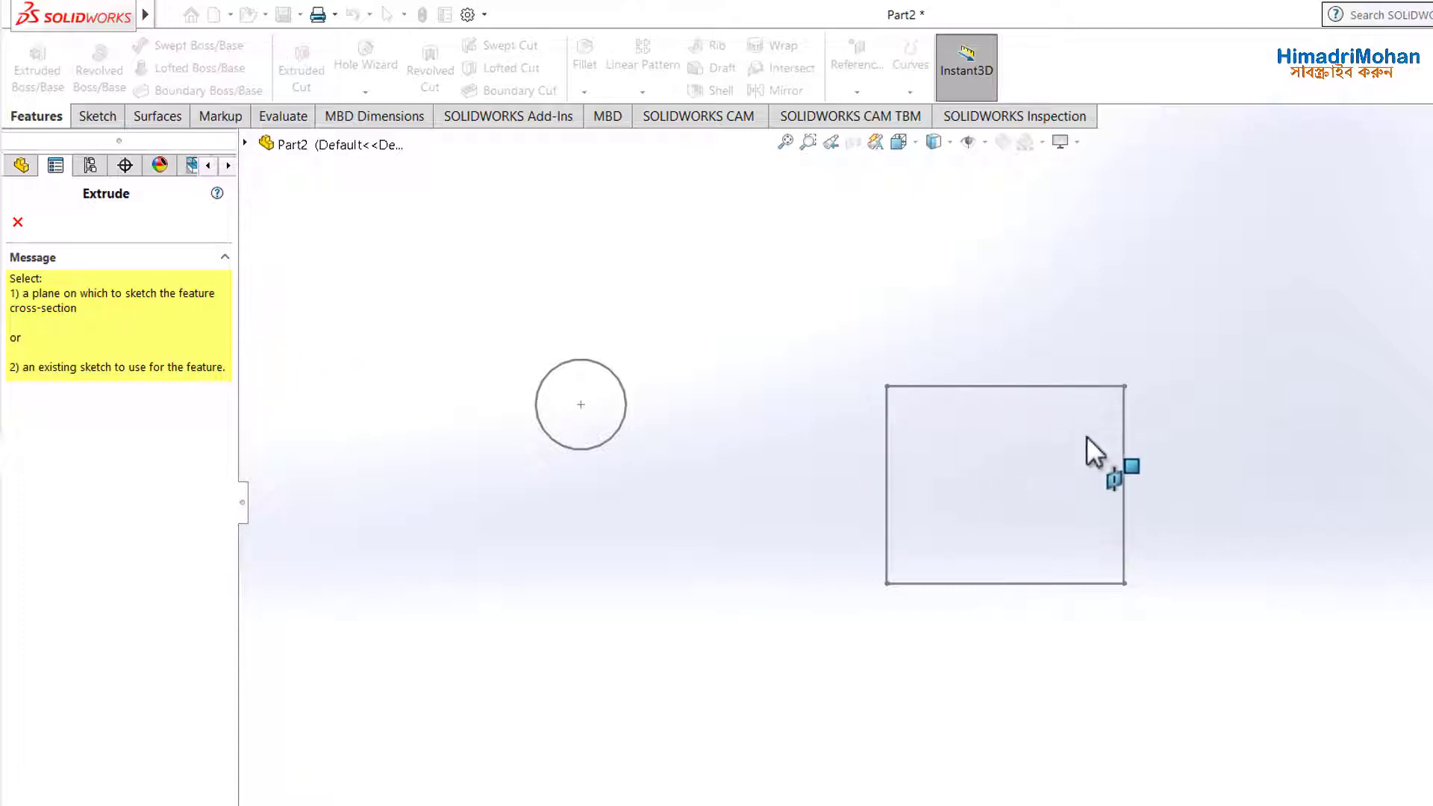
left_click(1038, 386)
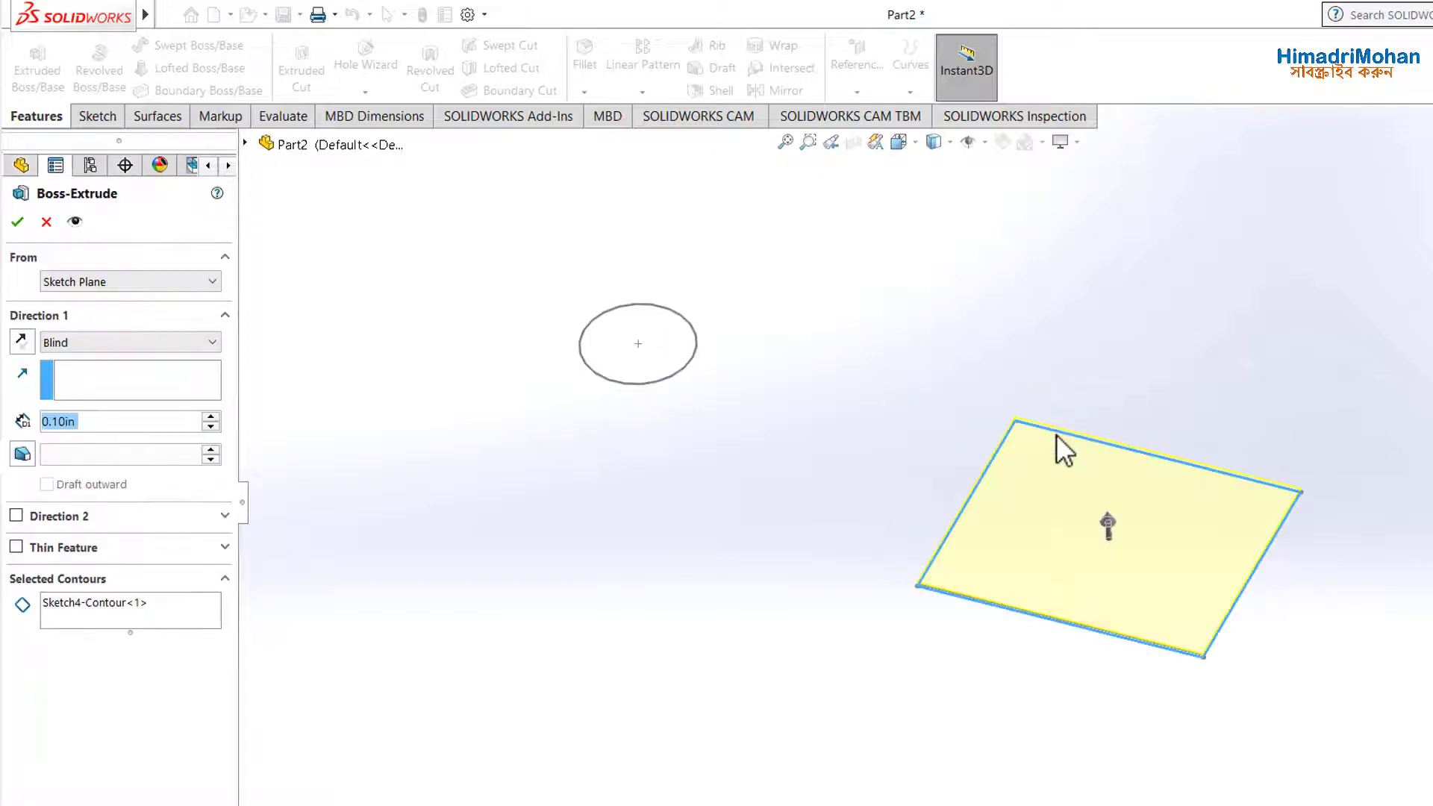
left_click(54, 227)
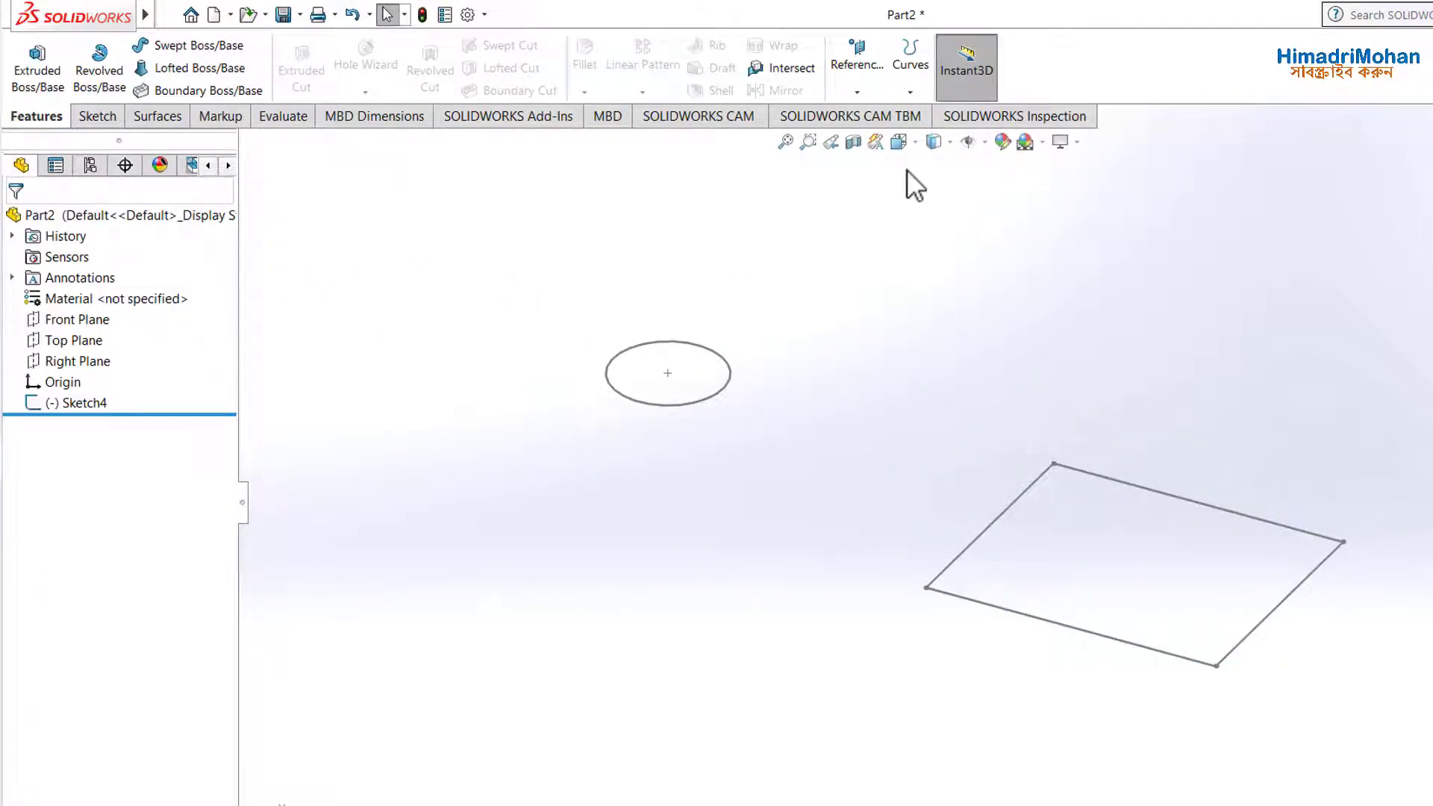
Switch to a standard view orientation and select Sketch4 in the FeatureManager tree
left_click(909, 144)
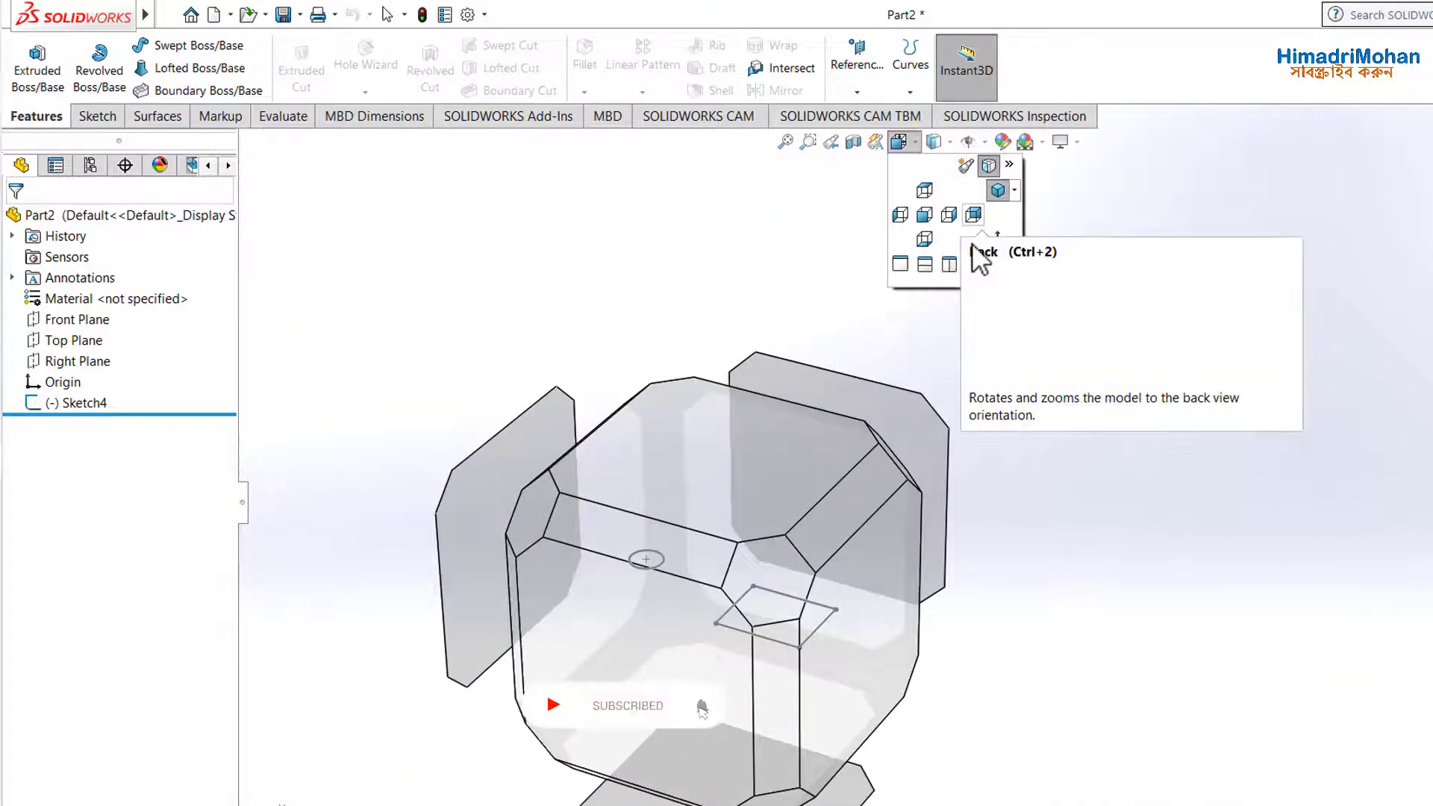
left_click(978, 246)
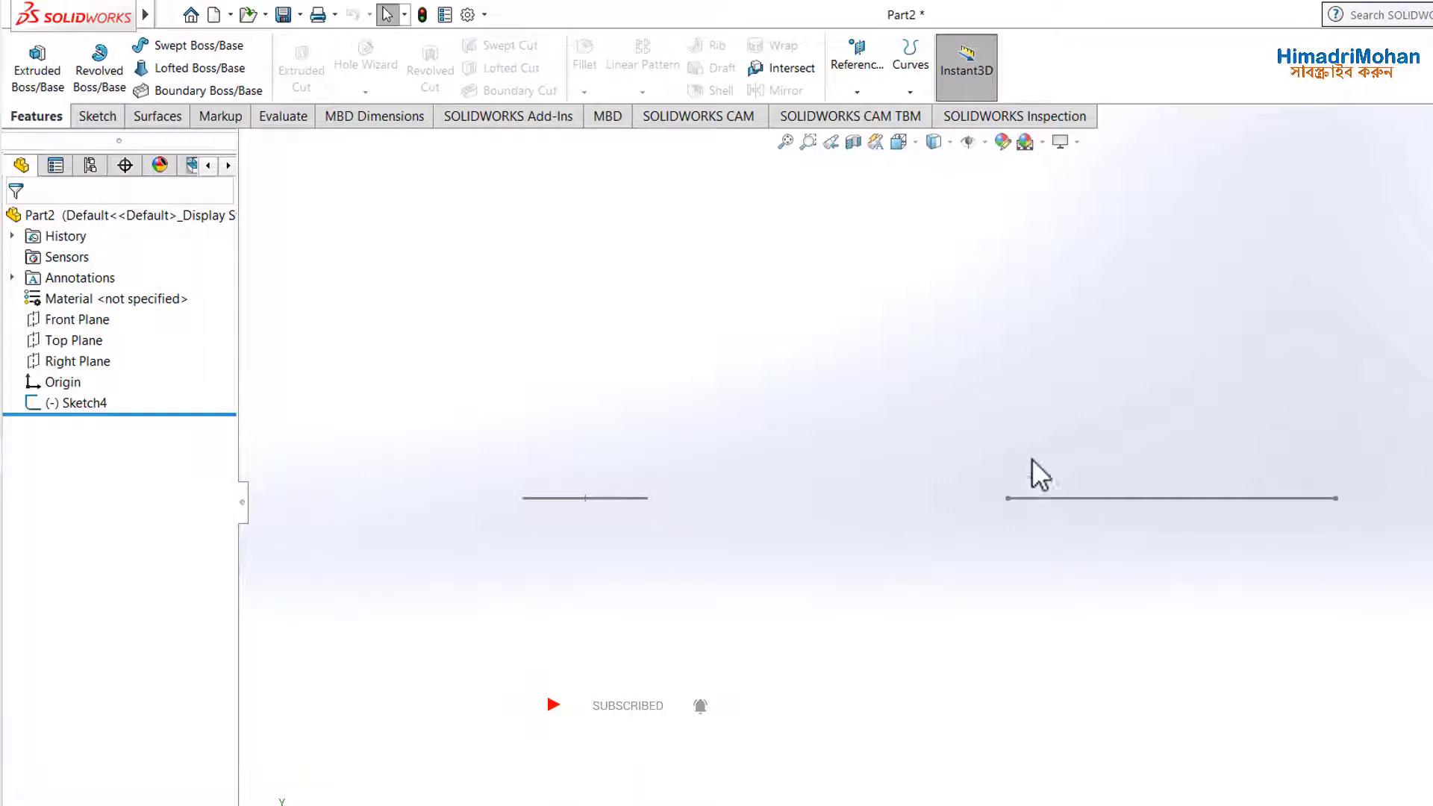
left_click(916, 139)
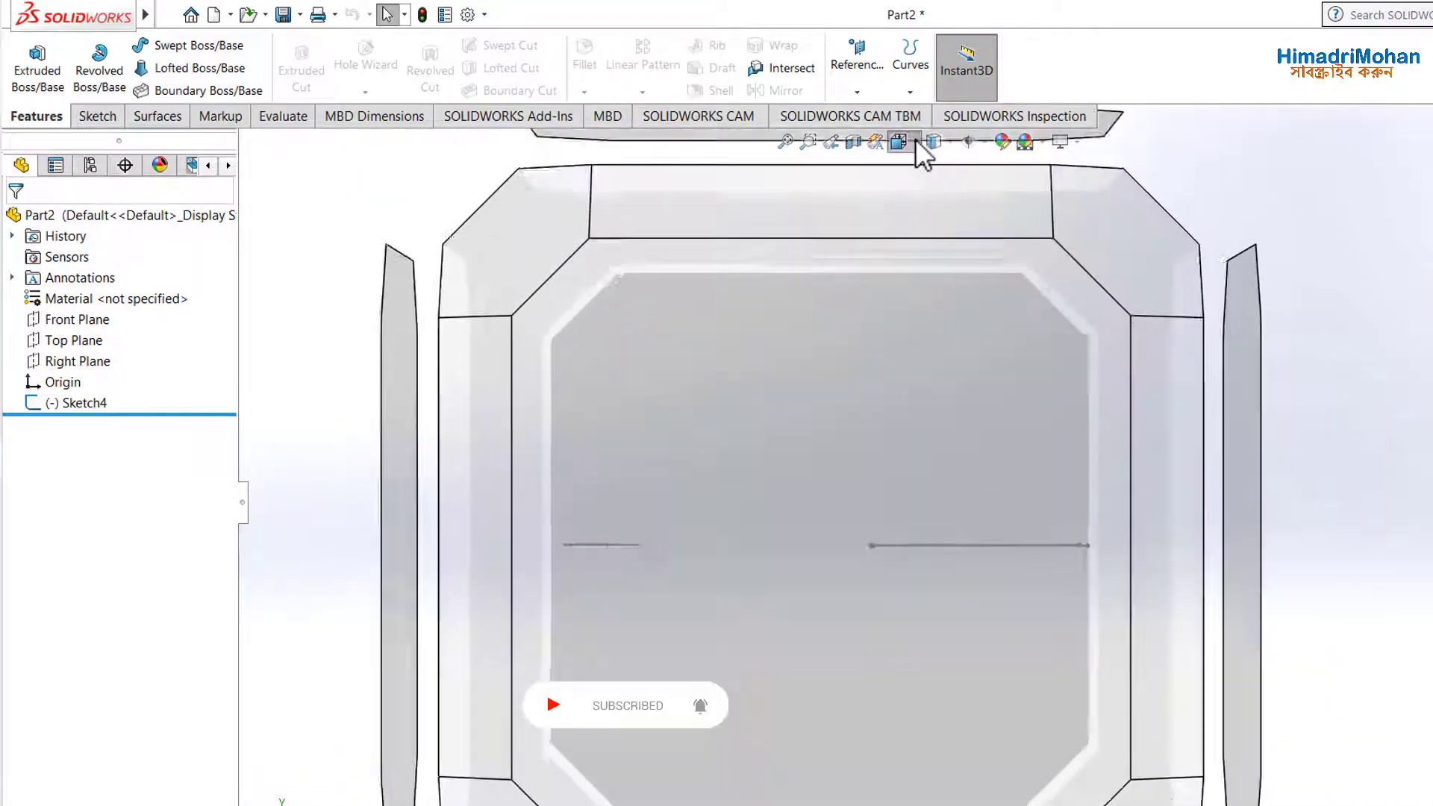
left_click(90, 401)
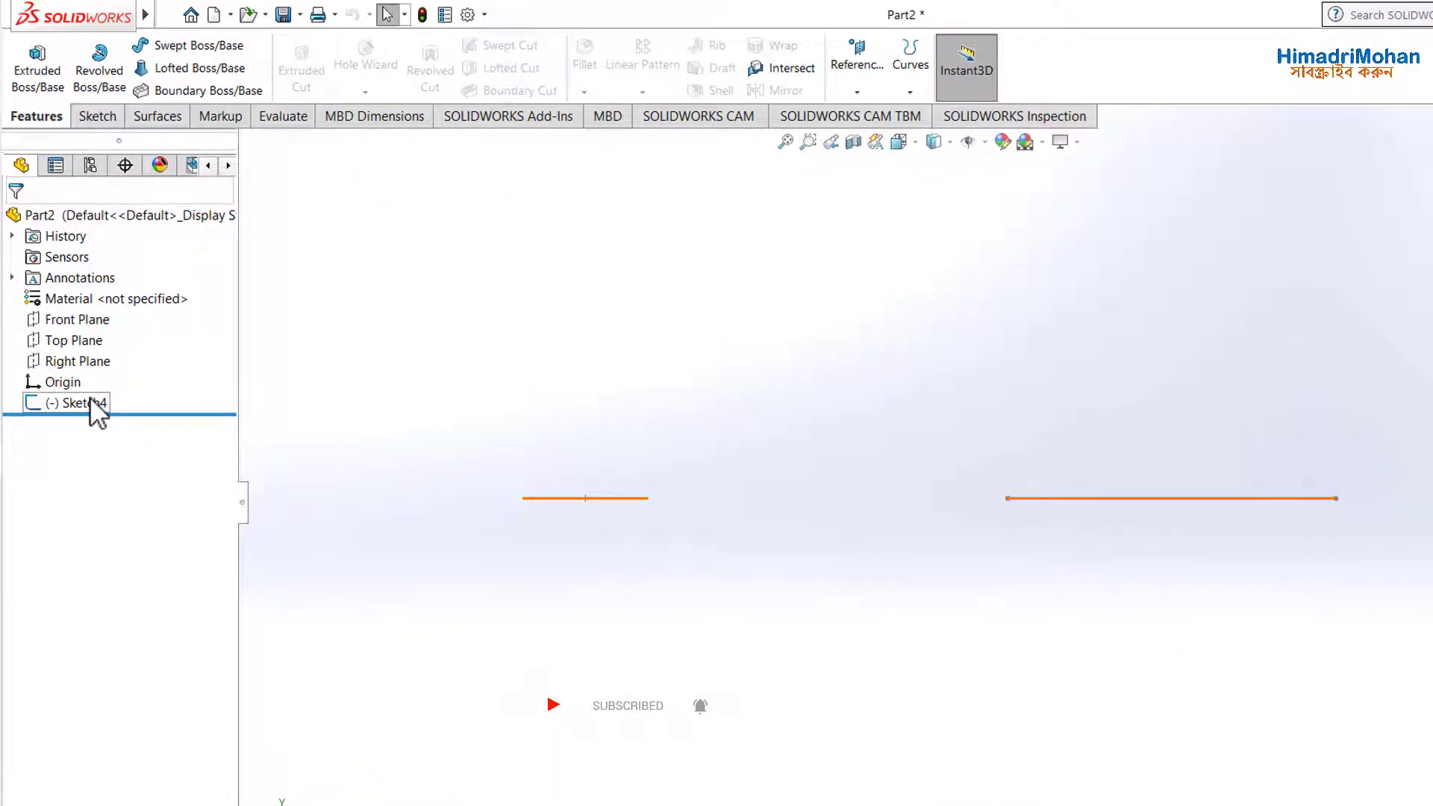
left_click(246, 433)
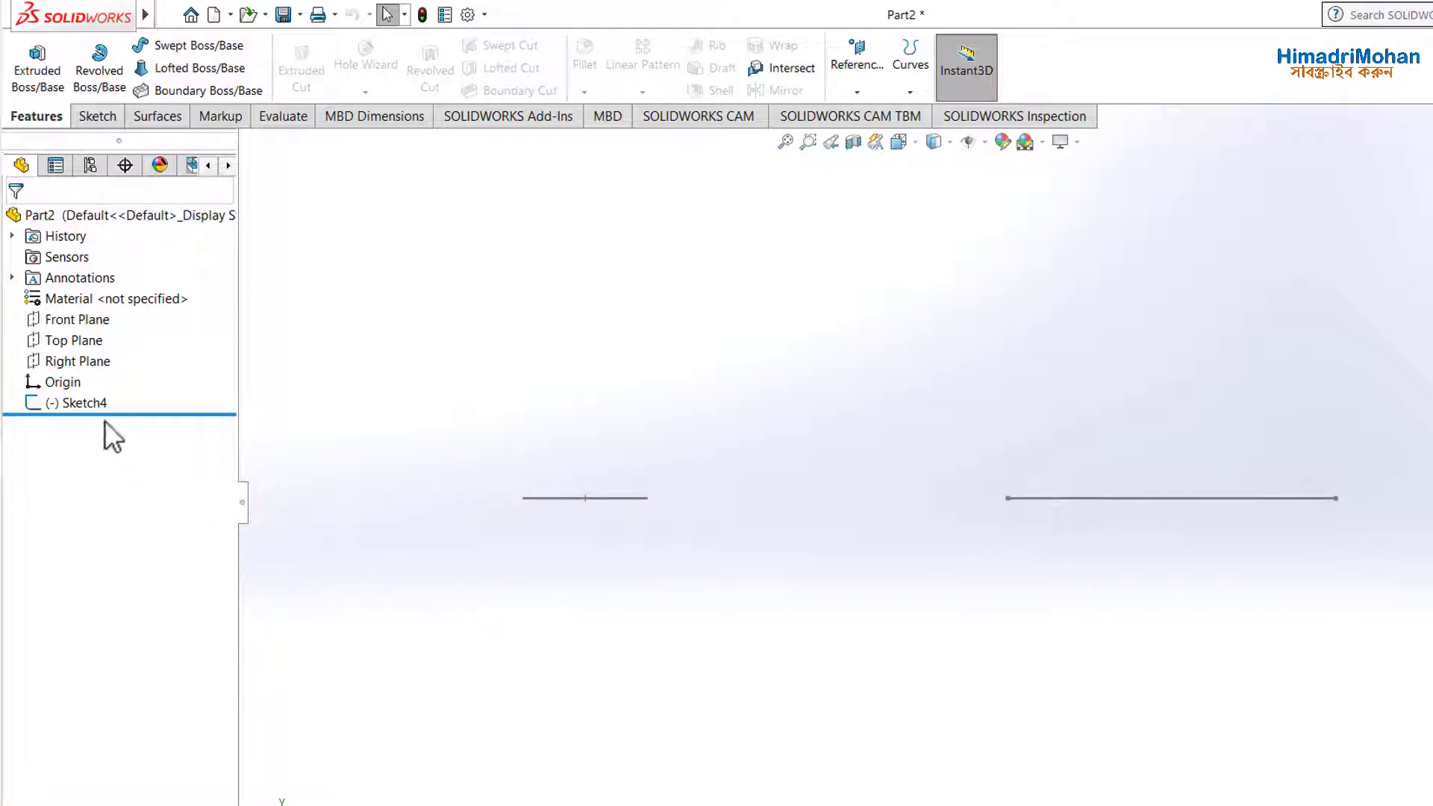
left_click(75, 403)
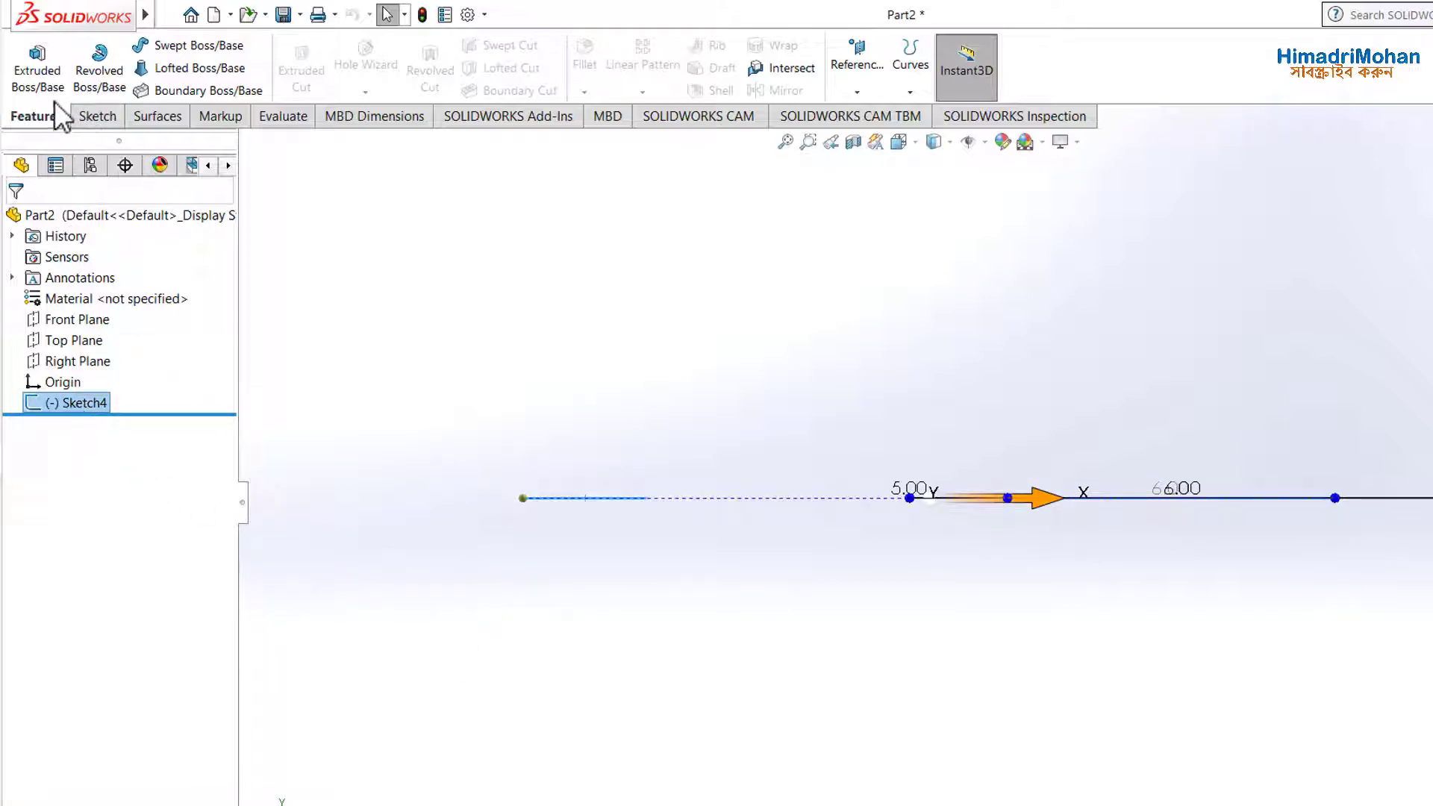
Start an Extruded Boss/Base on Sketch4 with a 2 in depth
left_click(46, 83)
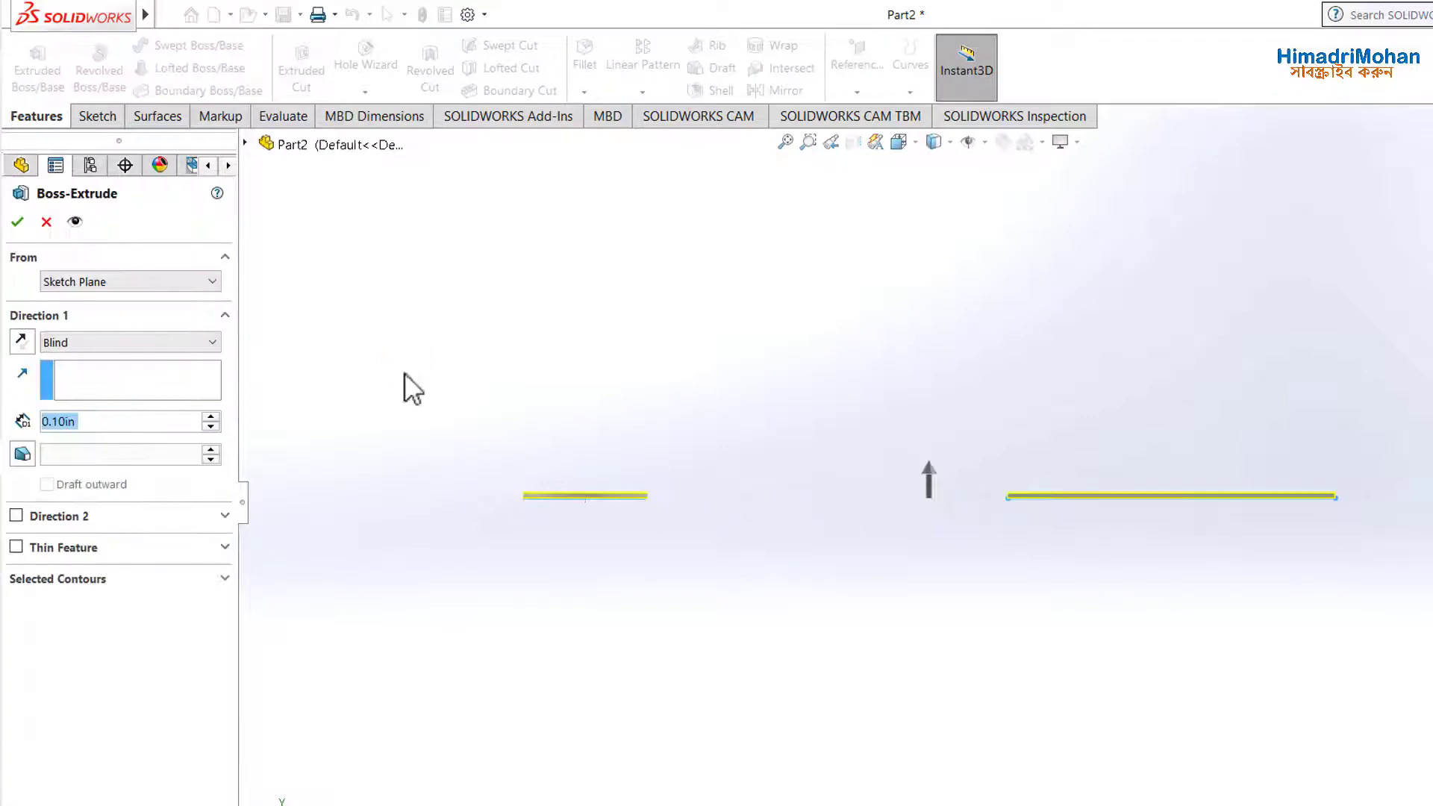
middle_click_drag(742, 455, 771, 623)
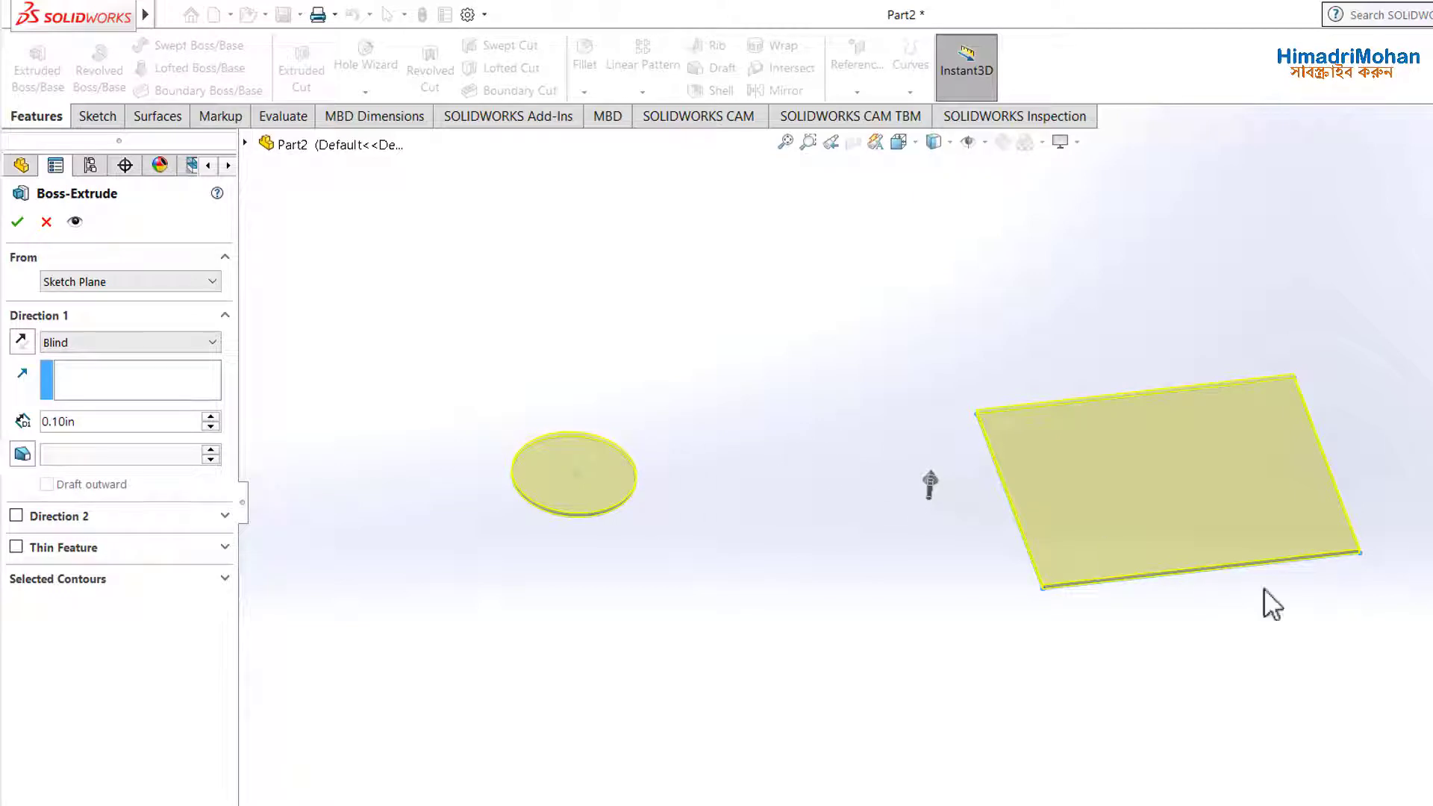
left_click(168, 424)
double_click(44, 423)
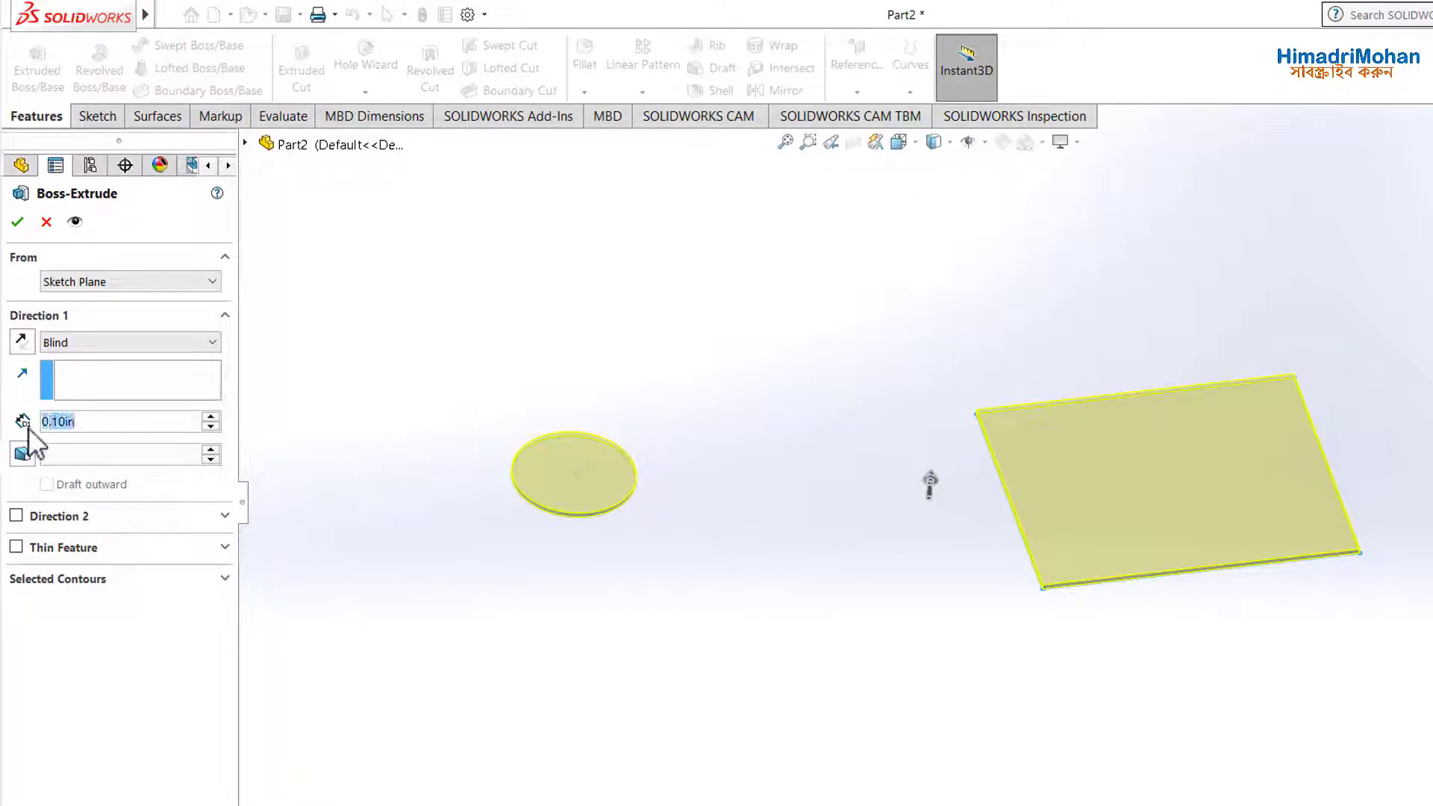
type("2")
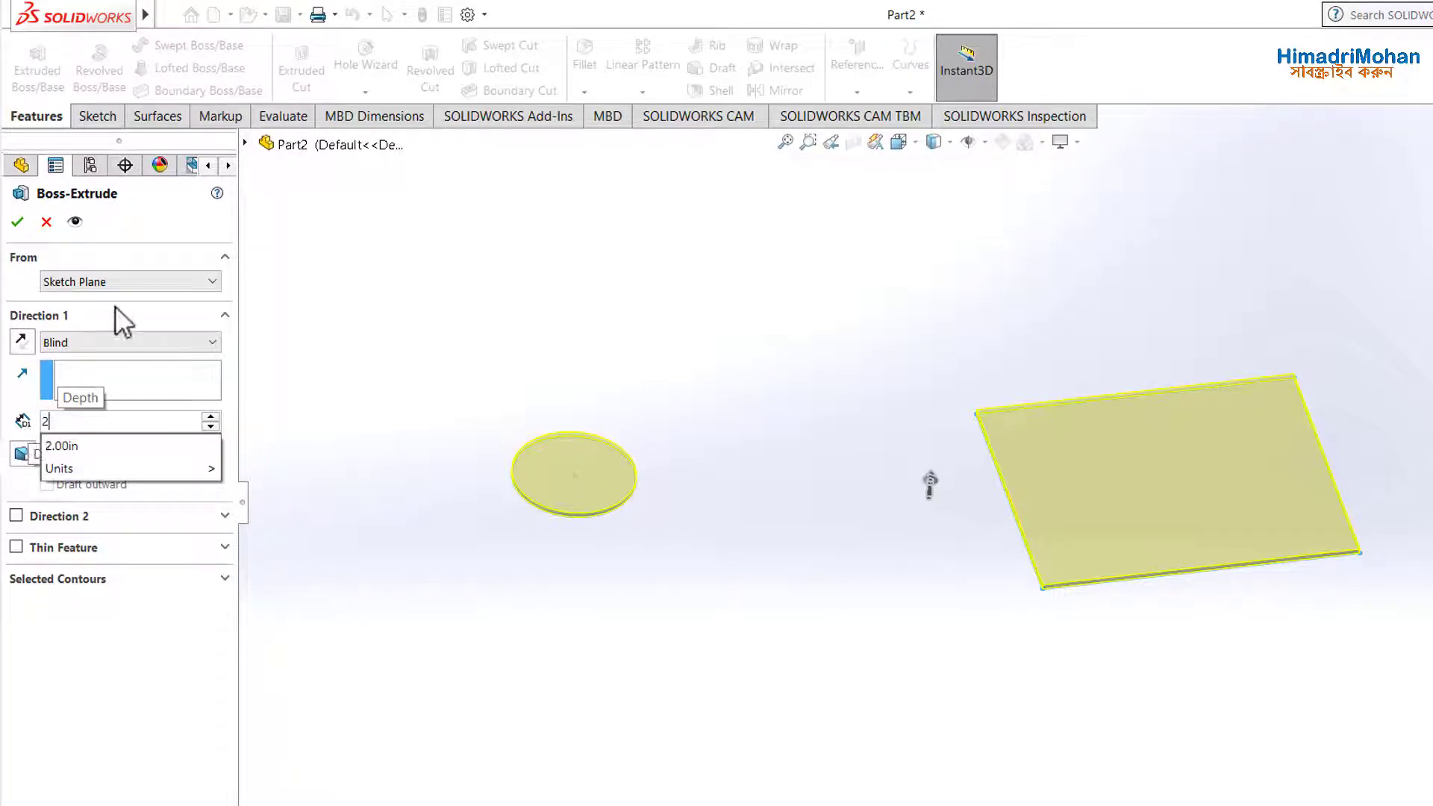
key("Return")
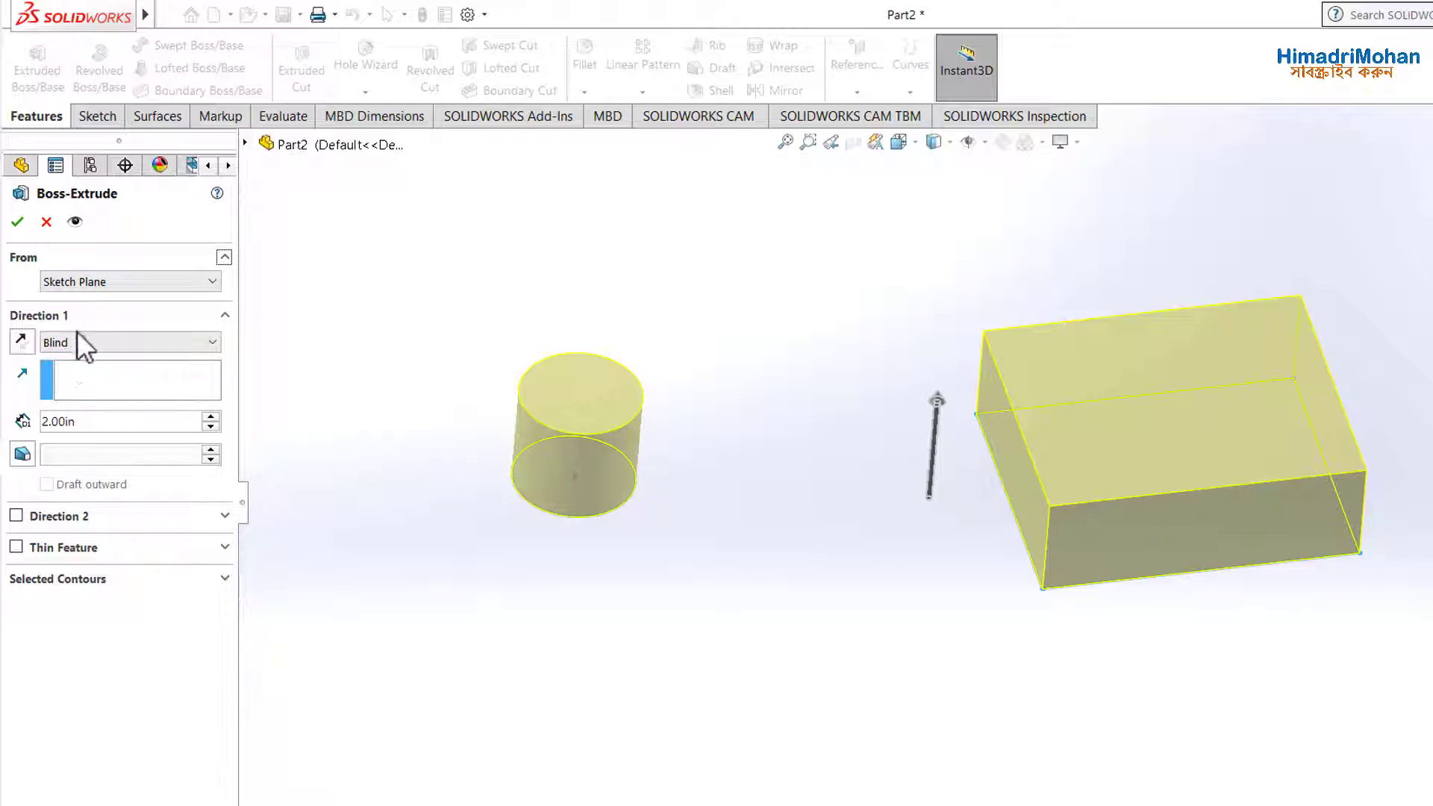
left_click(127, 284)
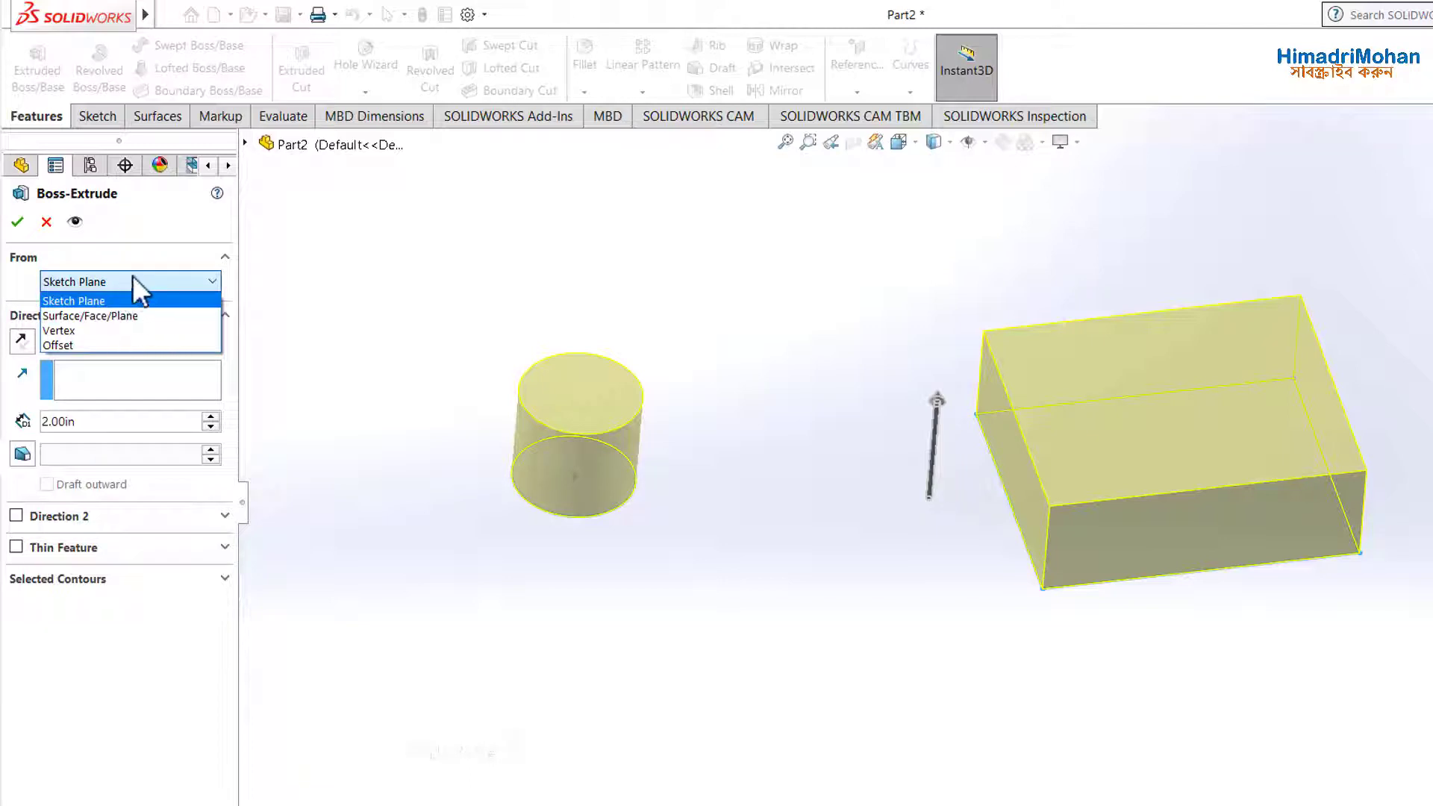
left_click(124, 315)
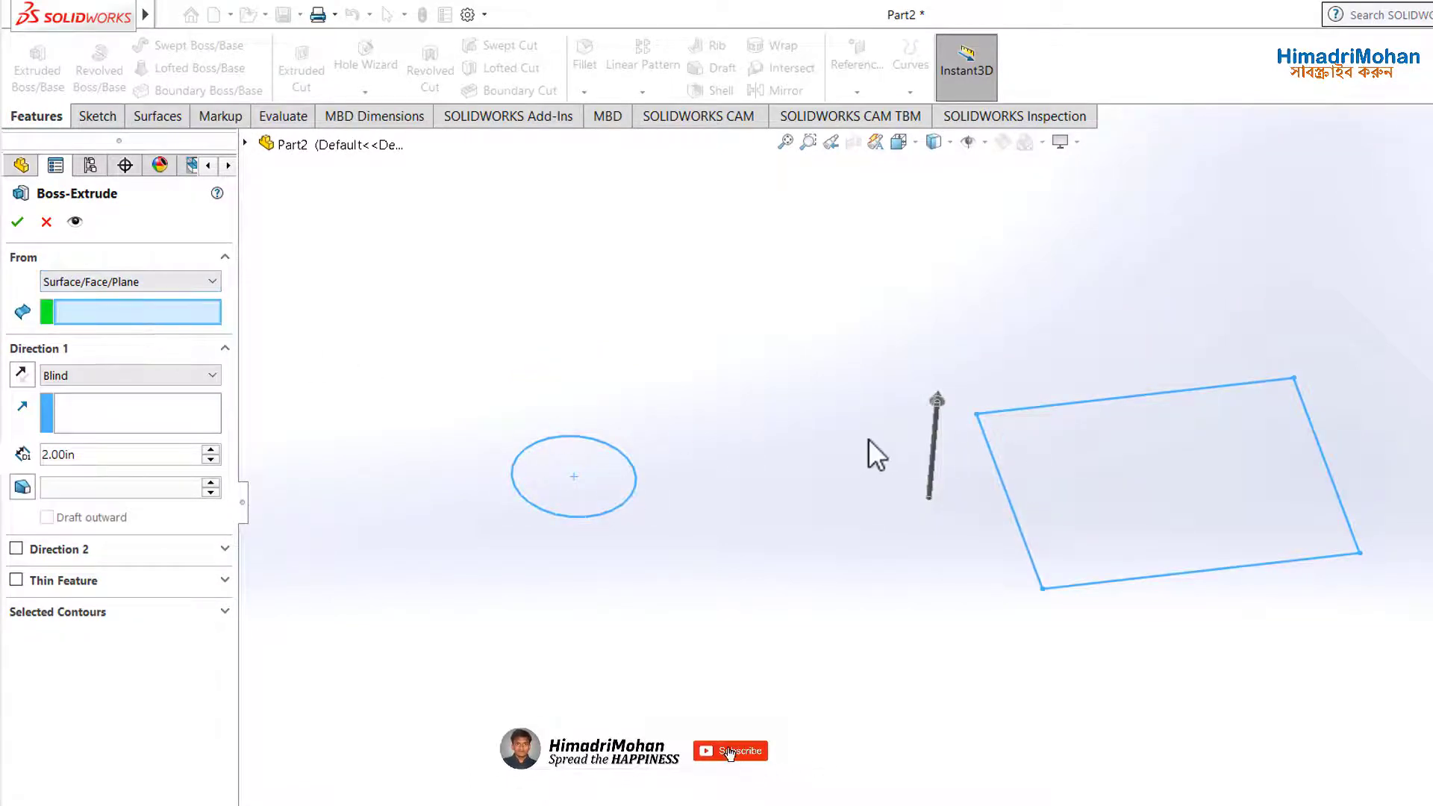
left_click(113, 287)
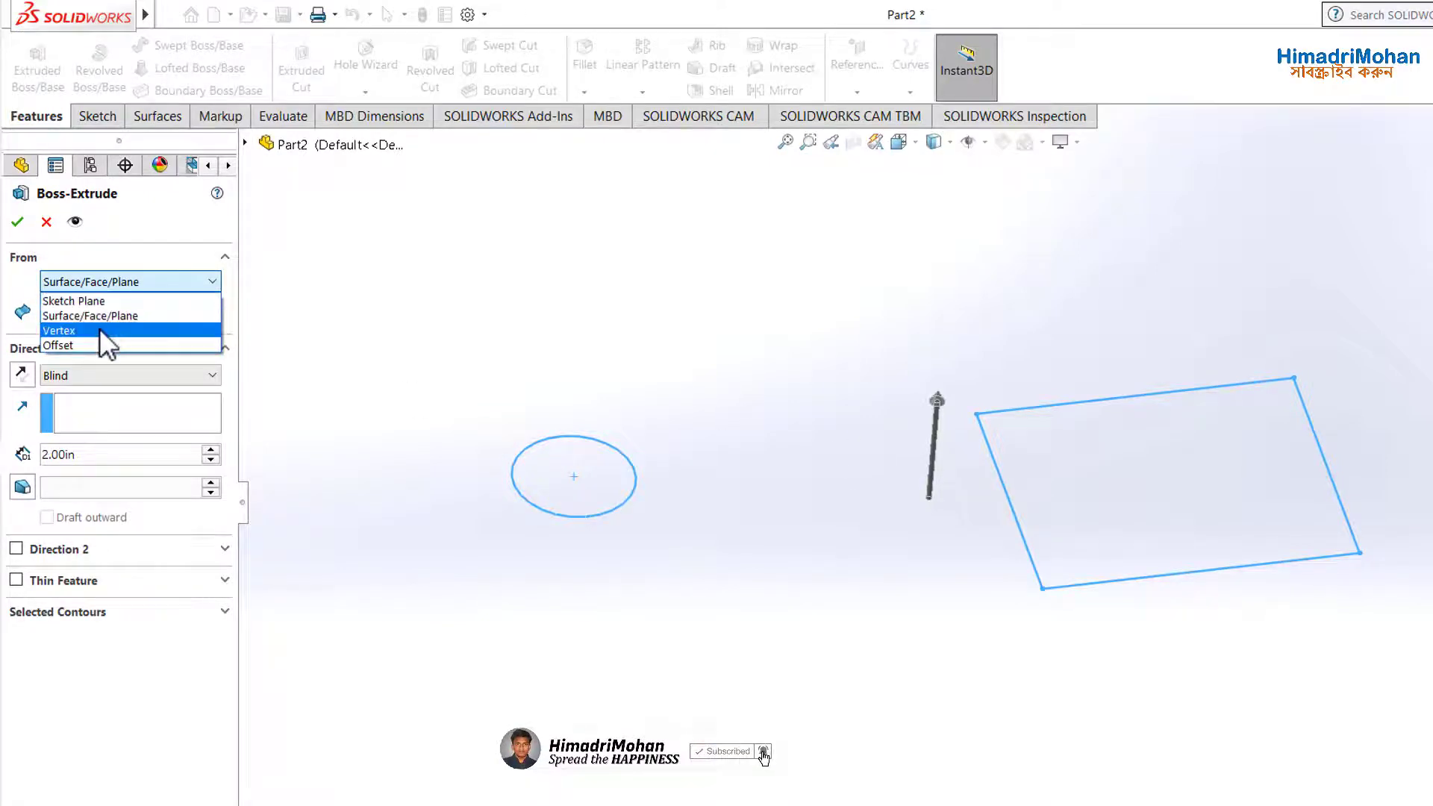
left_click(89, 330)
left_click(111, 282)
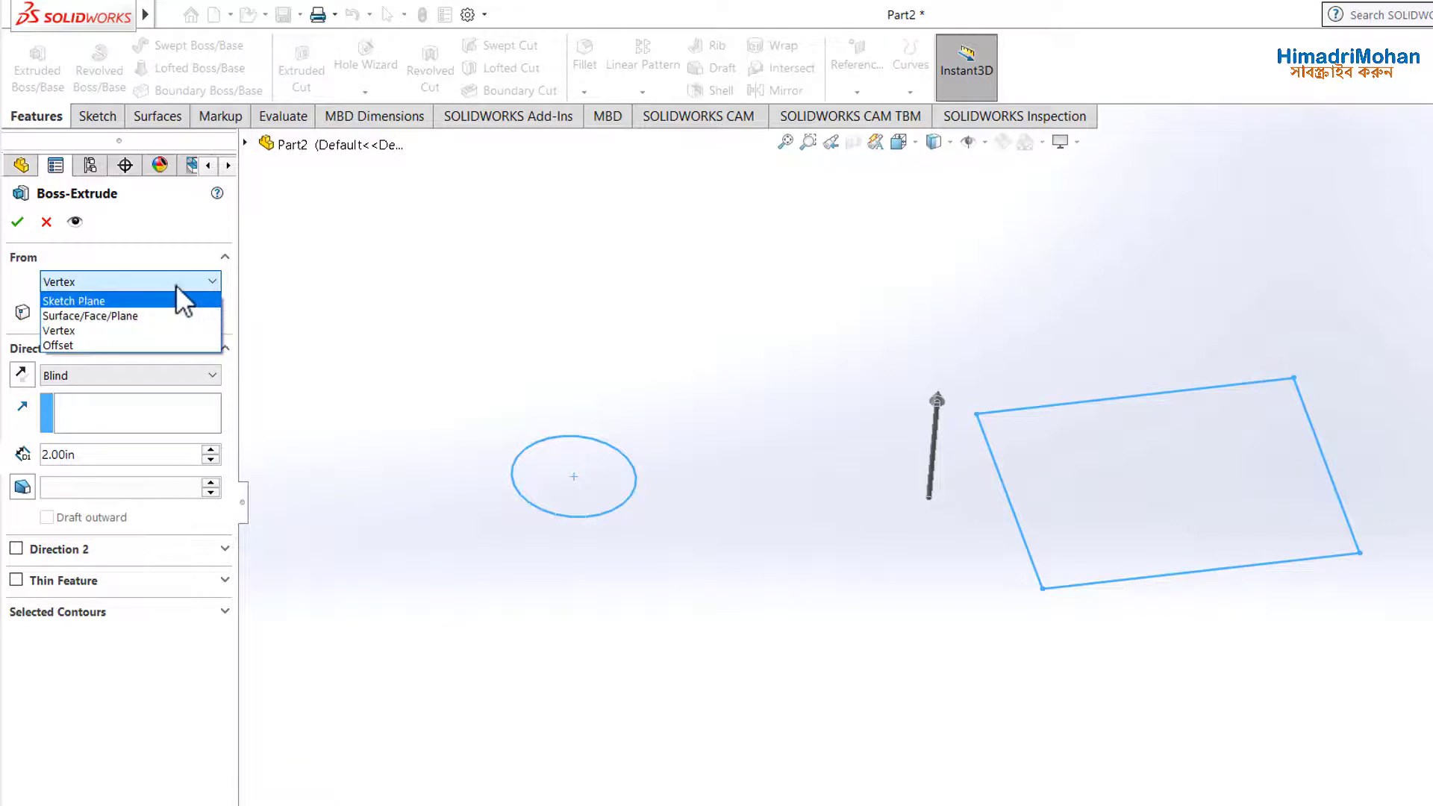
left_click(159, 301)
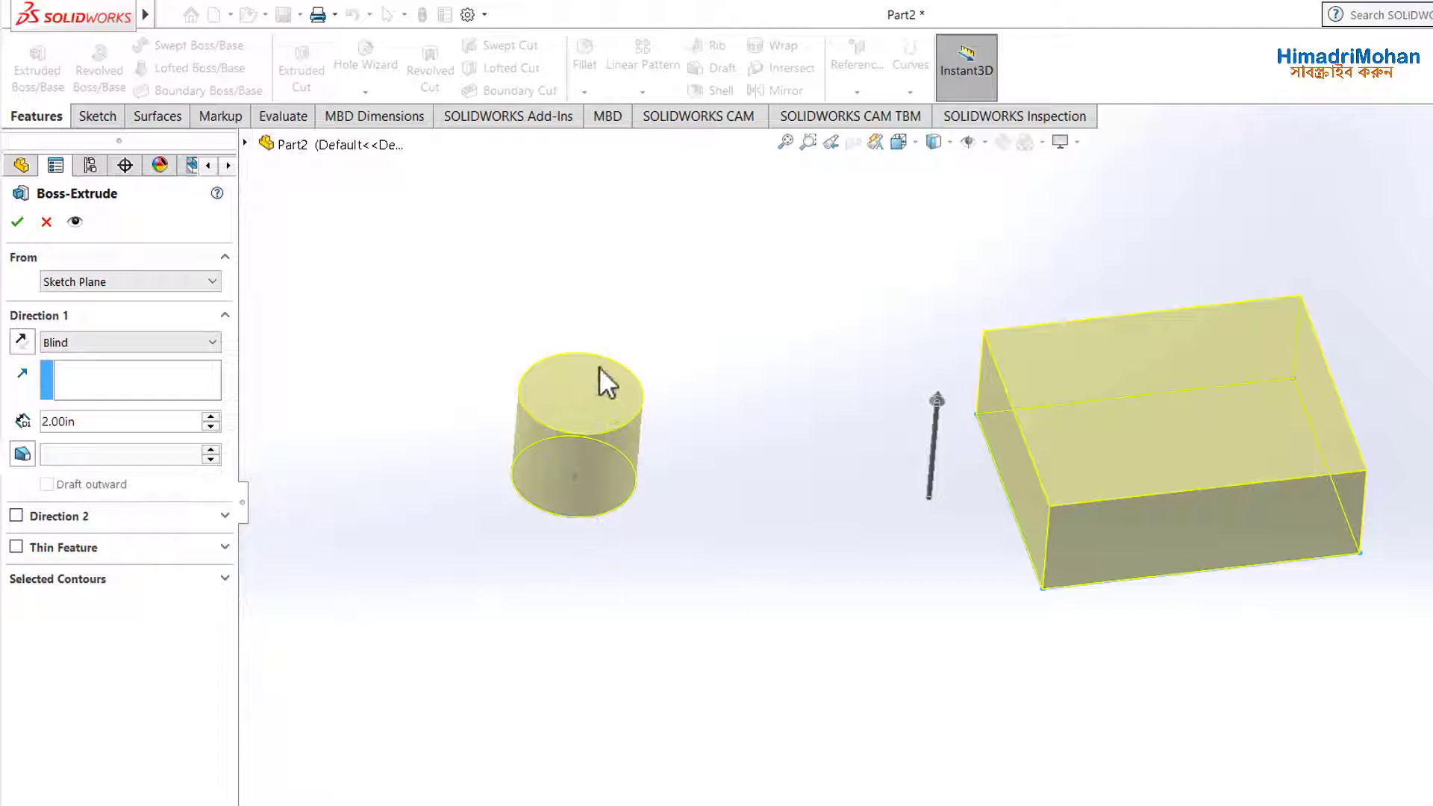
Try Up To Vertex, Up To Surface and Mid Plane end conditions for the extrusion
left_click(191, 343)
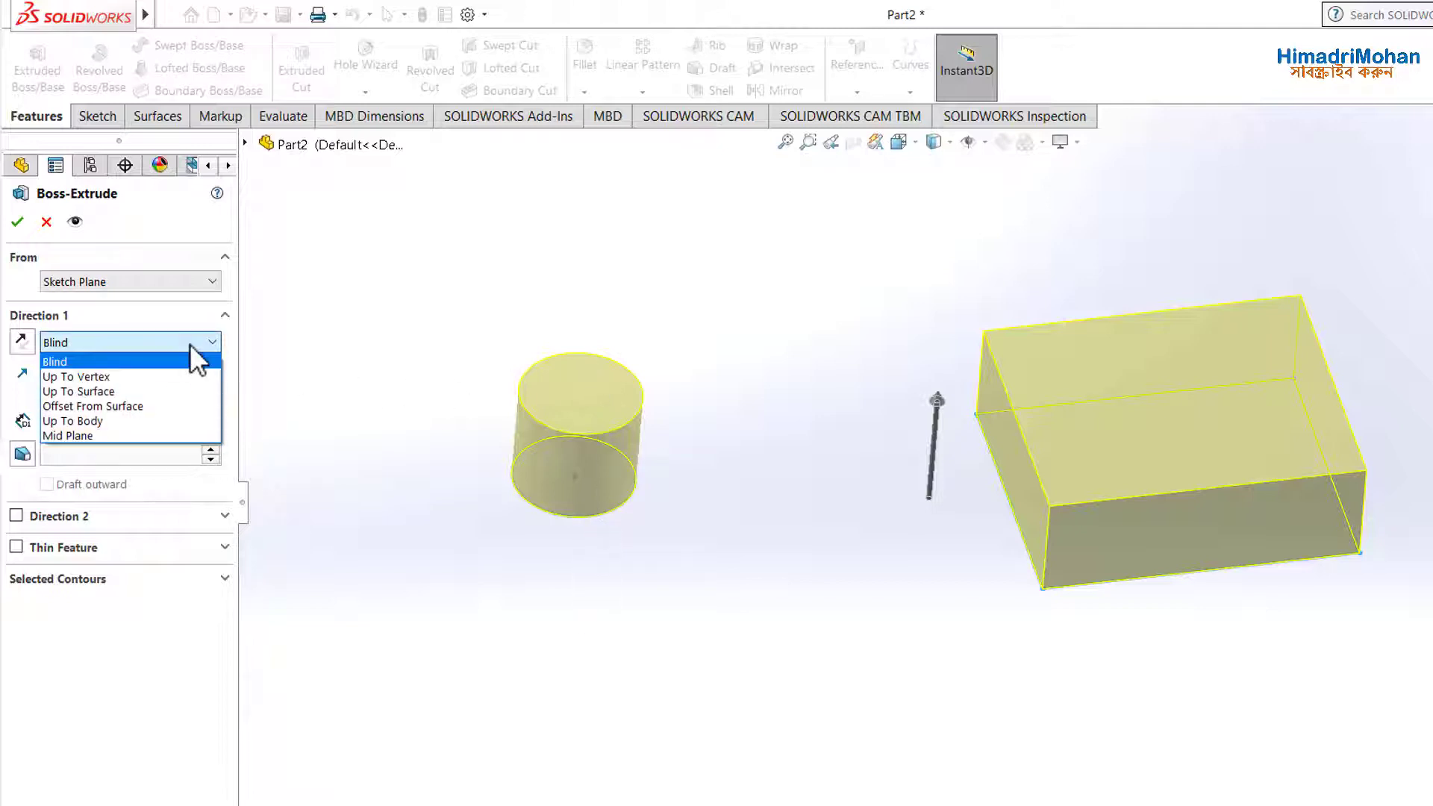
left_click(86, 376)
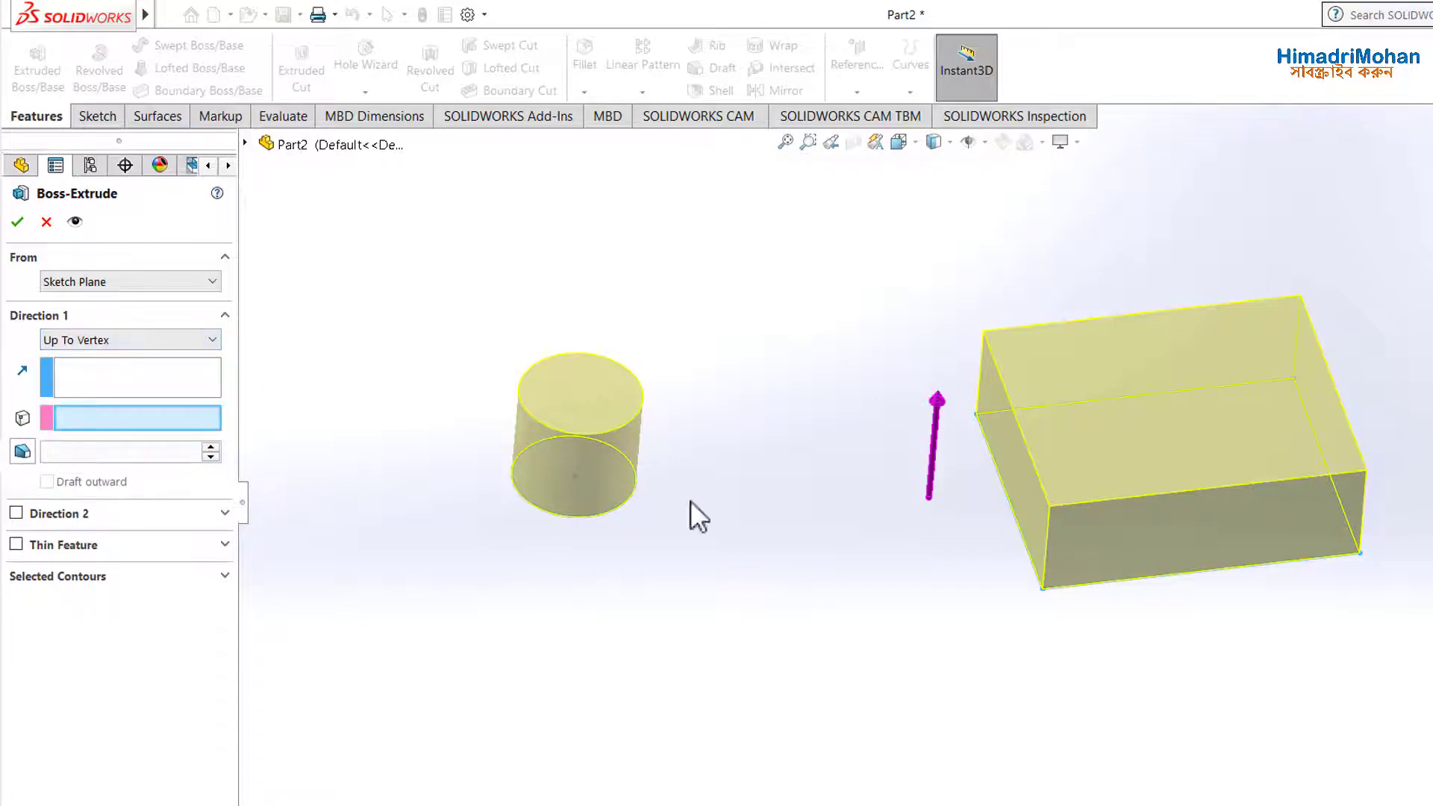
left_click(198, 340)
left_click(182, 387)
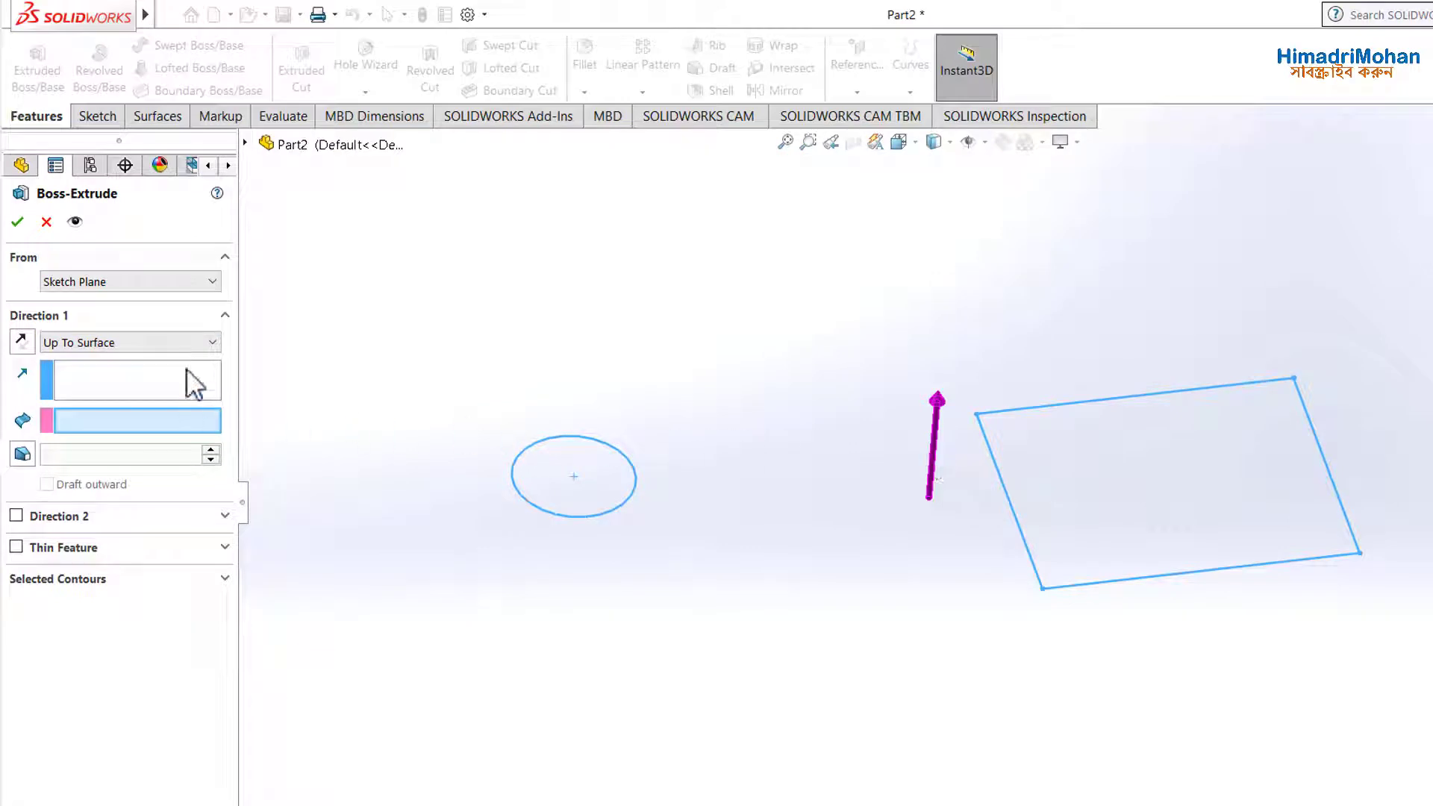
left_click(208, 343)
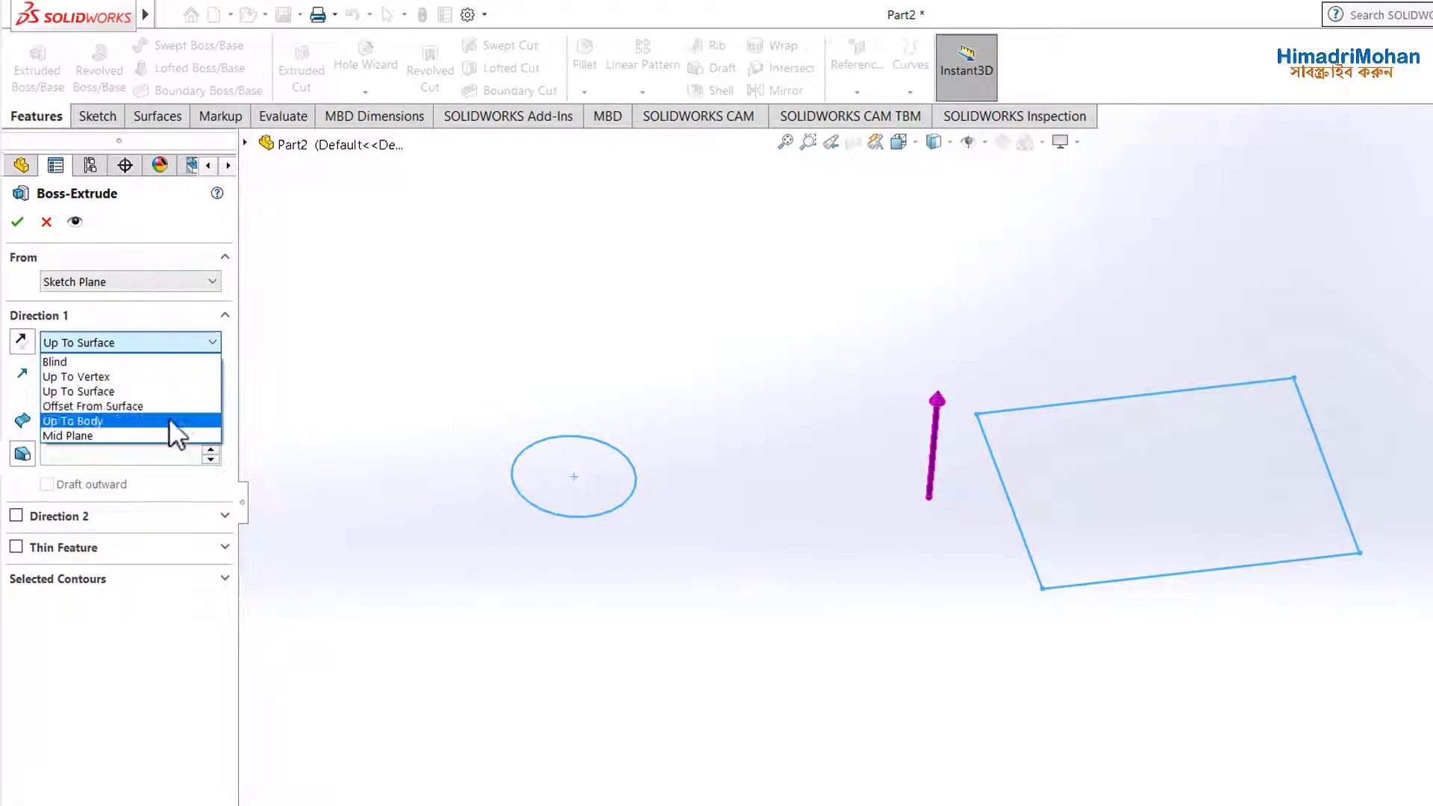
left_click(131, 433)
mouse_move(661, 484)
left_mouse_down()
mouse_move(583, 508)
mouse_move(588, 531)
mouse_move(585, 354)
mouse_move(598, 585)
mouse_move(590, 365)
left_mouse_up()
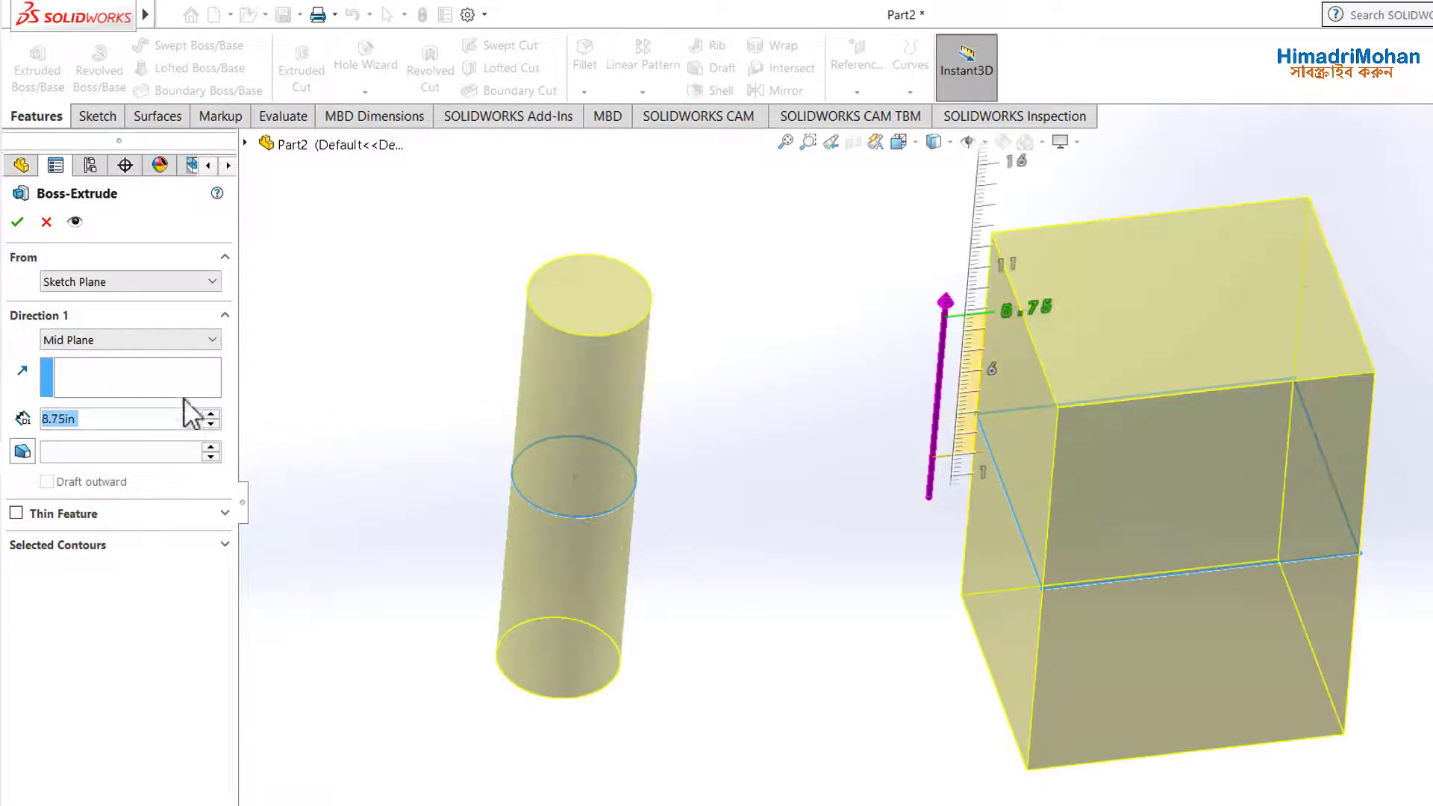
Set the extrusion back to Blind at 2 in and confirm Boss-Extrude1
left_click(149, 342)
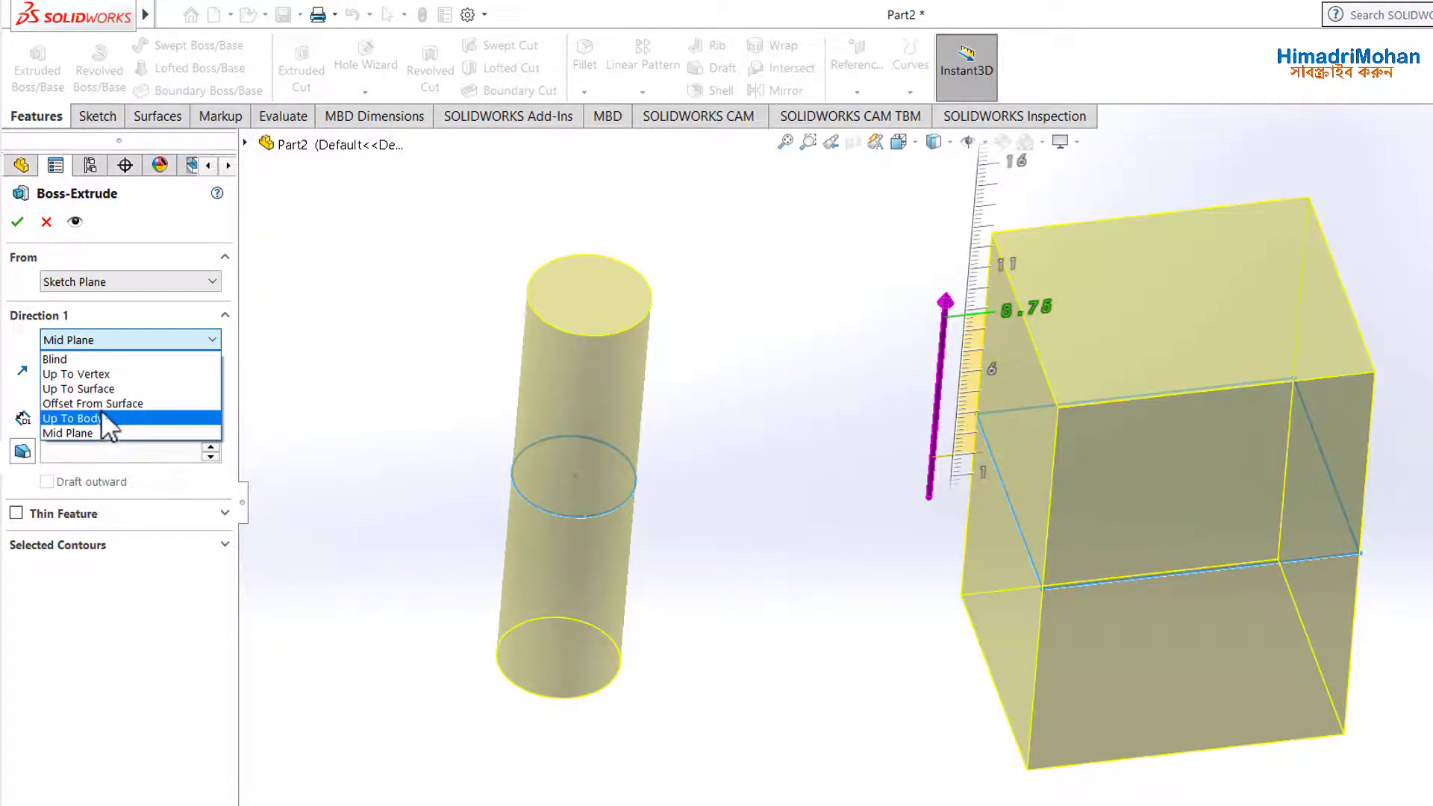
left_click(124, 390)
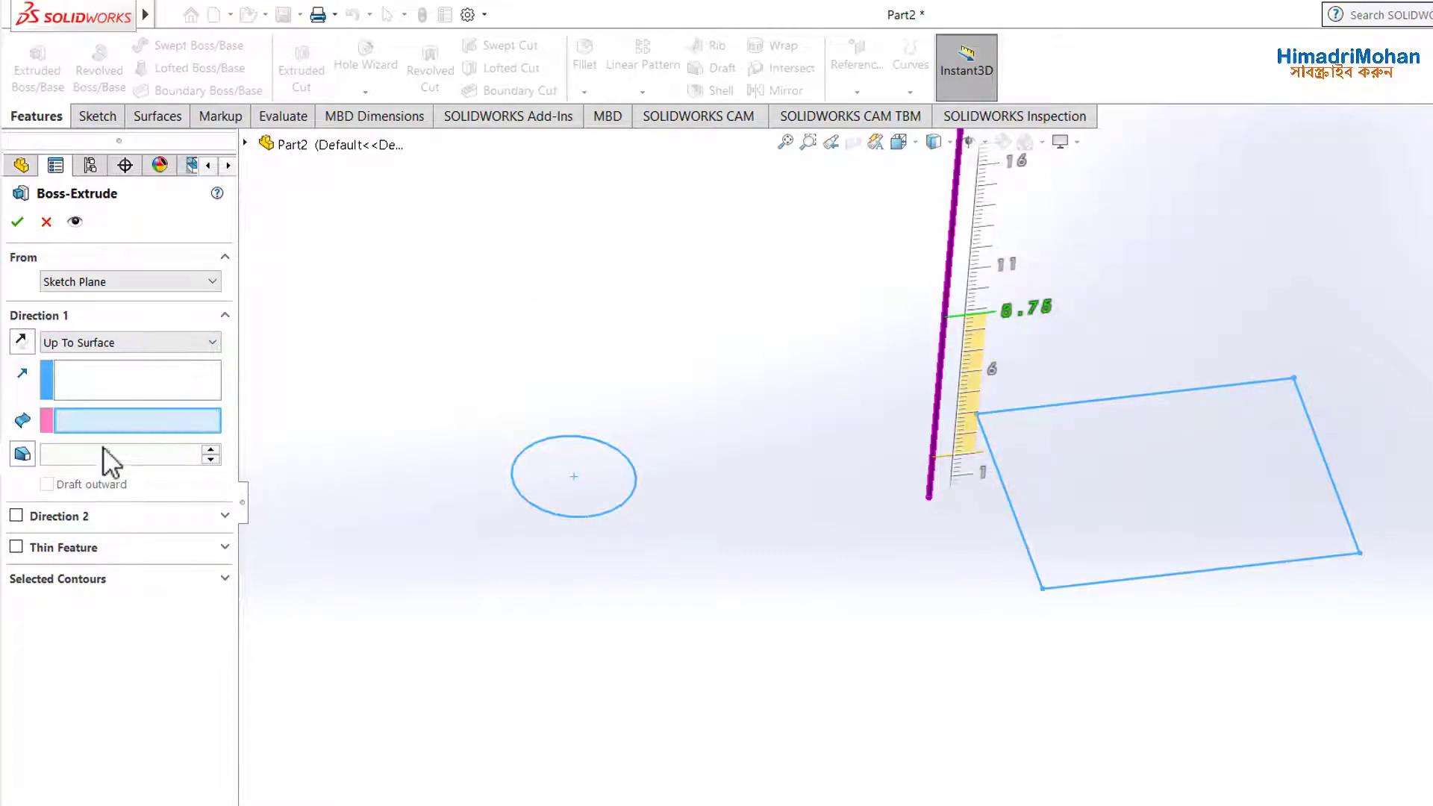
left_click(132, 347)
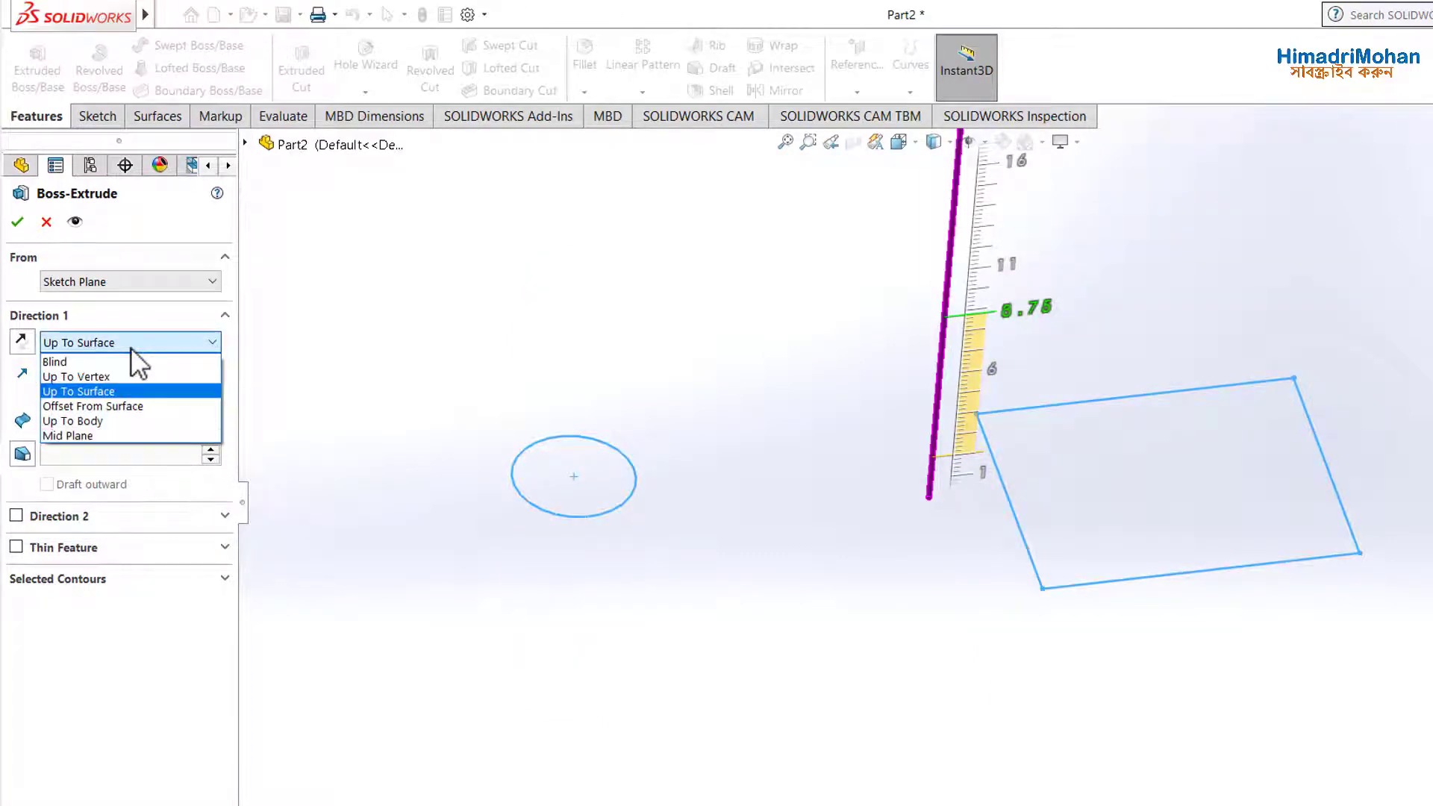
left_click(113, 360)
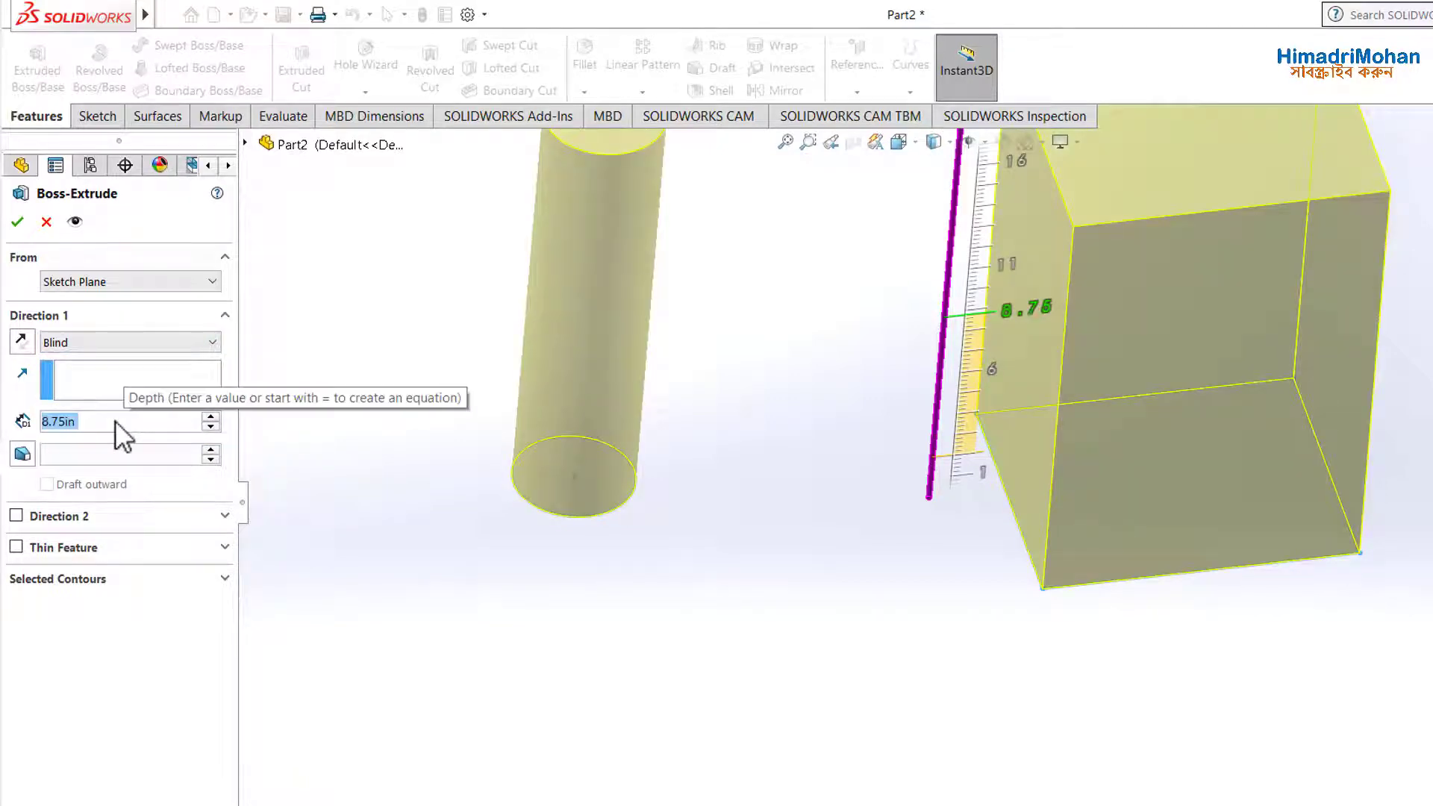
type("2")
key("Return")
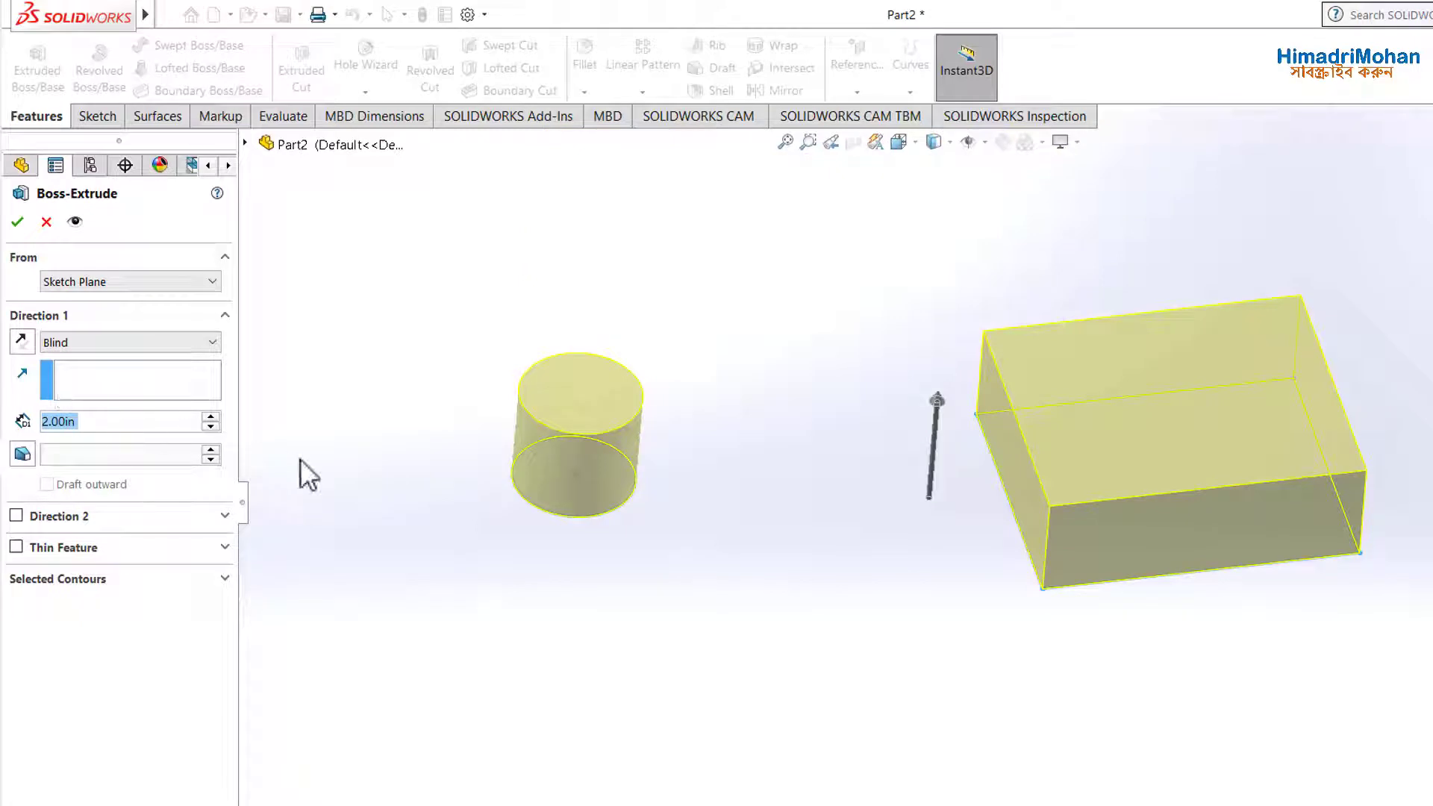
left_click(17, 222)
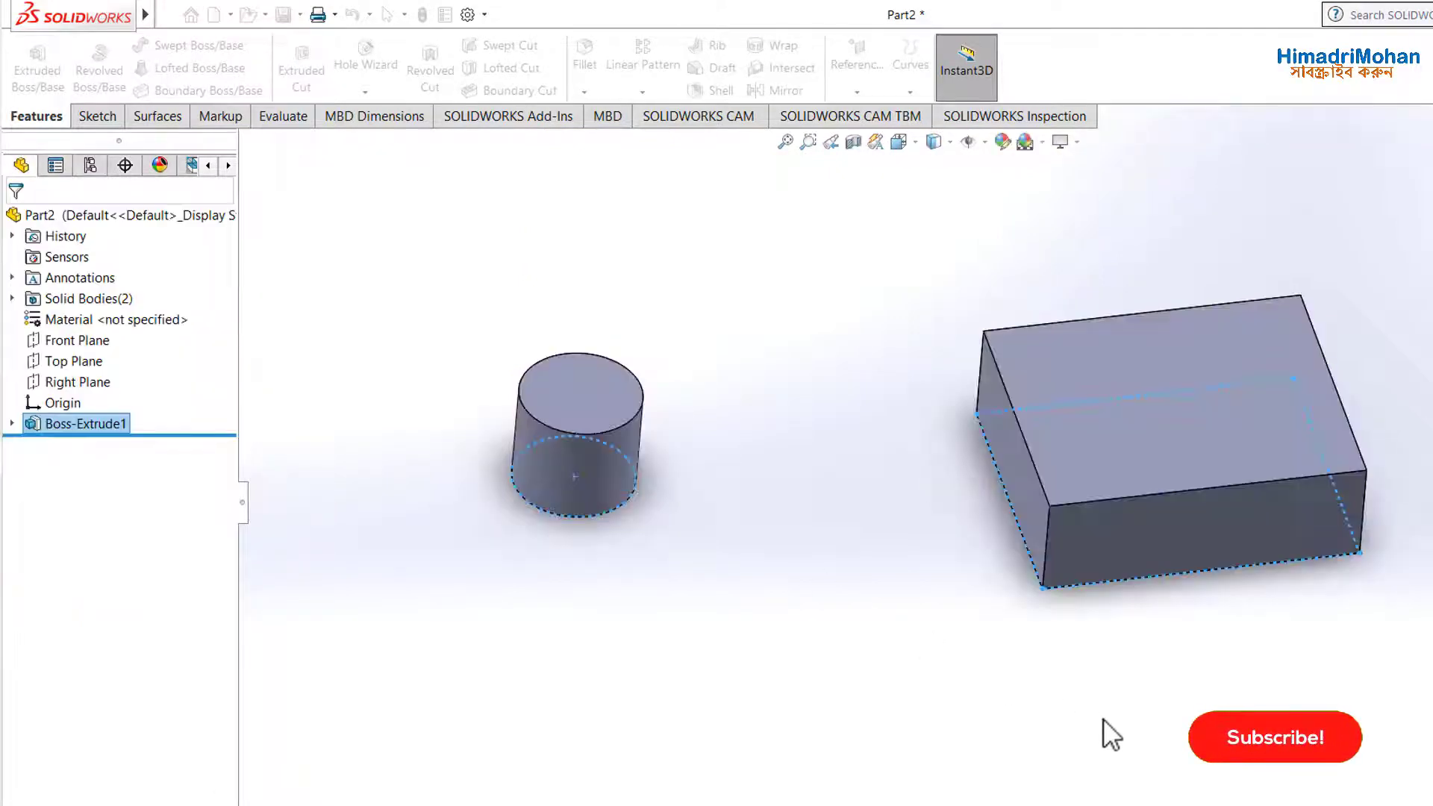
Snap to the Isometric view and start a sketch on the box's top face
middle_click_drag(1104, 718, 1185, 544)
left_click(1184, 544)
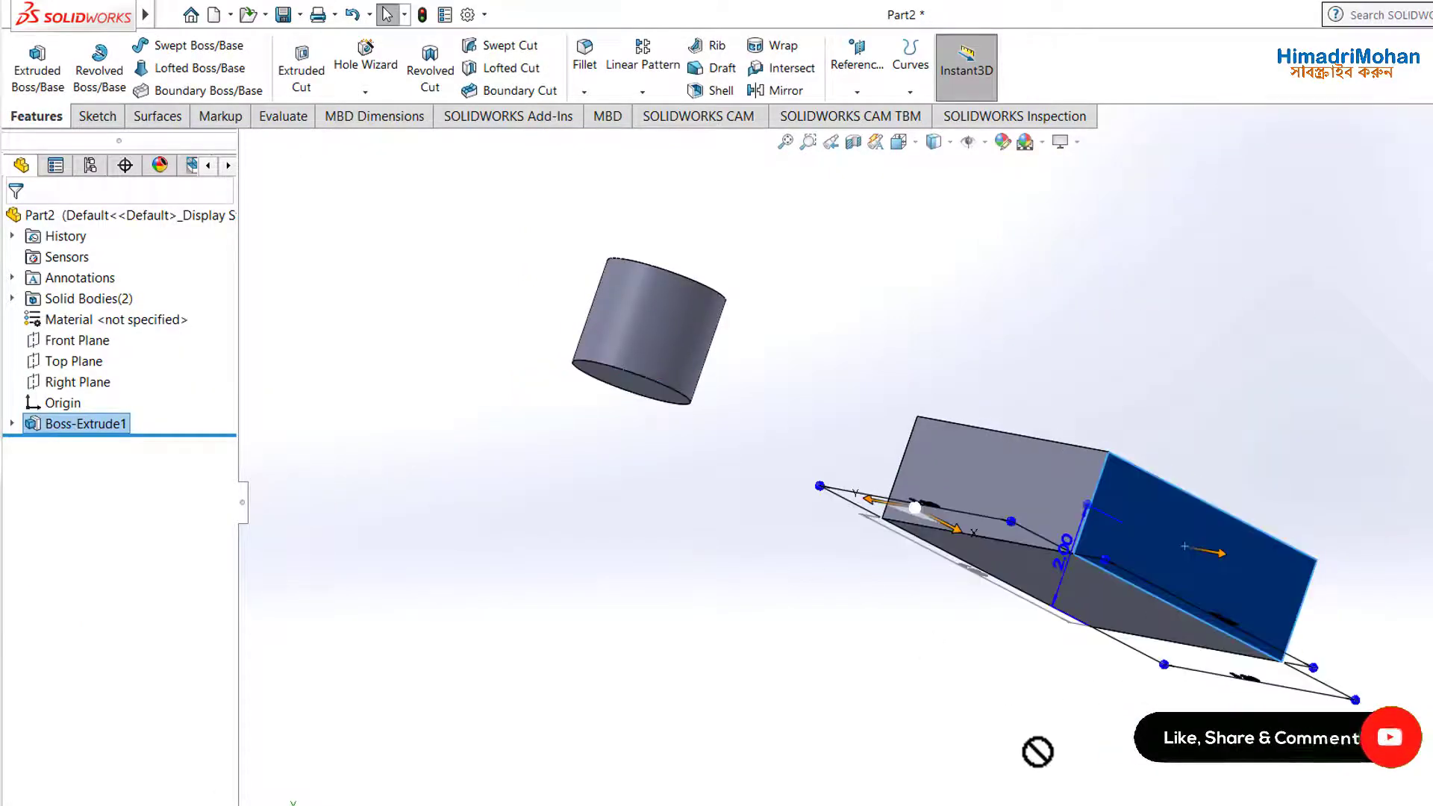
mouse_move(1186, 405)
middle_mouse_down()
mouse_move(1187, 605)
mouse_move(1097, 451)
mouse_move(1379, 279)
mouse_move(1177, 304)
mouse_move(1150, 493)
middle_mouse_up()
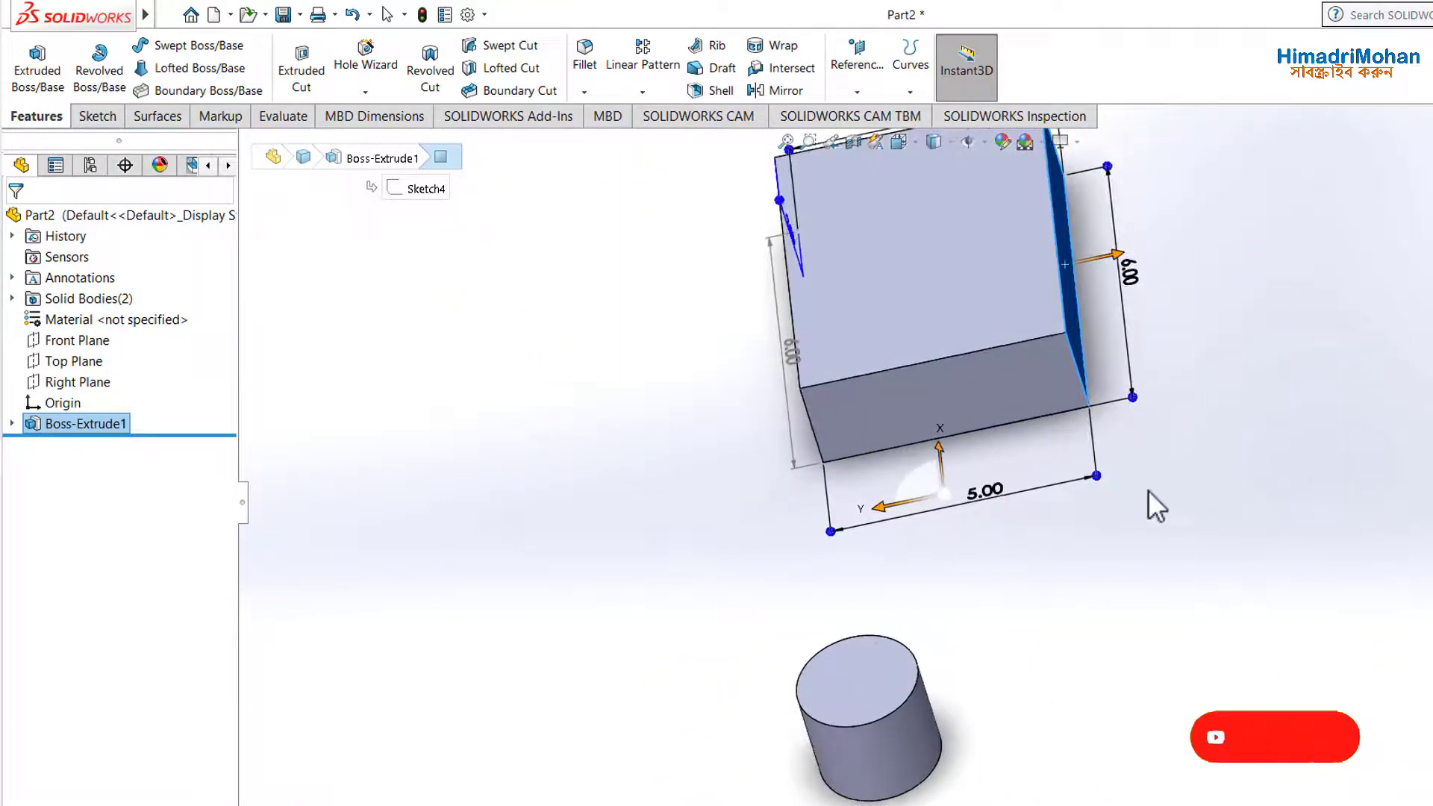
left_click(1161, 463)
mouse_move(1292, 414)
middle_mouse_down()
mouse_move(1306, 576)
mouse_move(1232, 310)
mouse_move(1376, 234)
mouse_move(1249, 363)
mouse_move(1386, 276)
mouse_move(1344, 582)
mouse_move(1312, 390)
mouse_move(1223, 542)
mouse_move(1088, 425)
mouse_move(1011, 576)
mouse_move(995, 425)
middle_mouse_up()
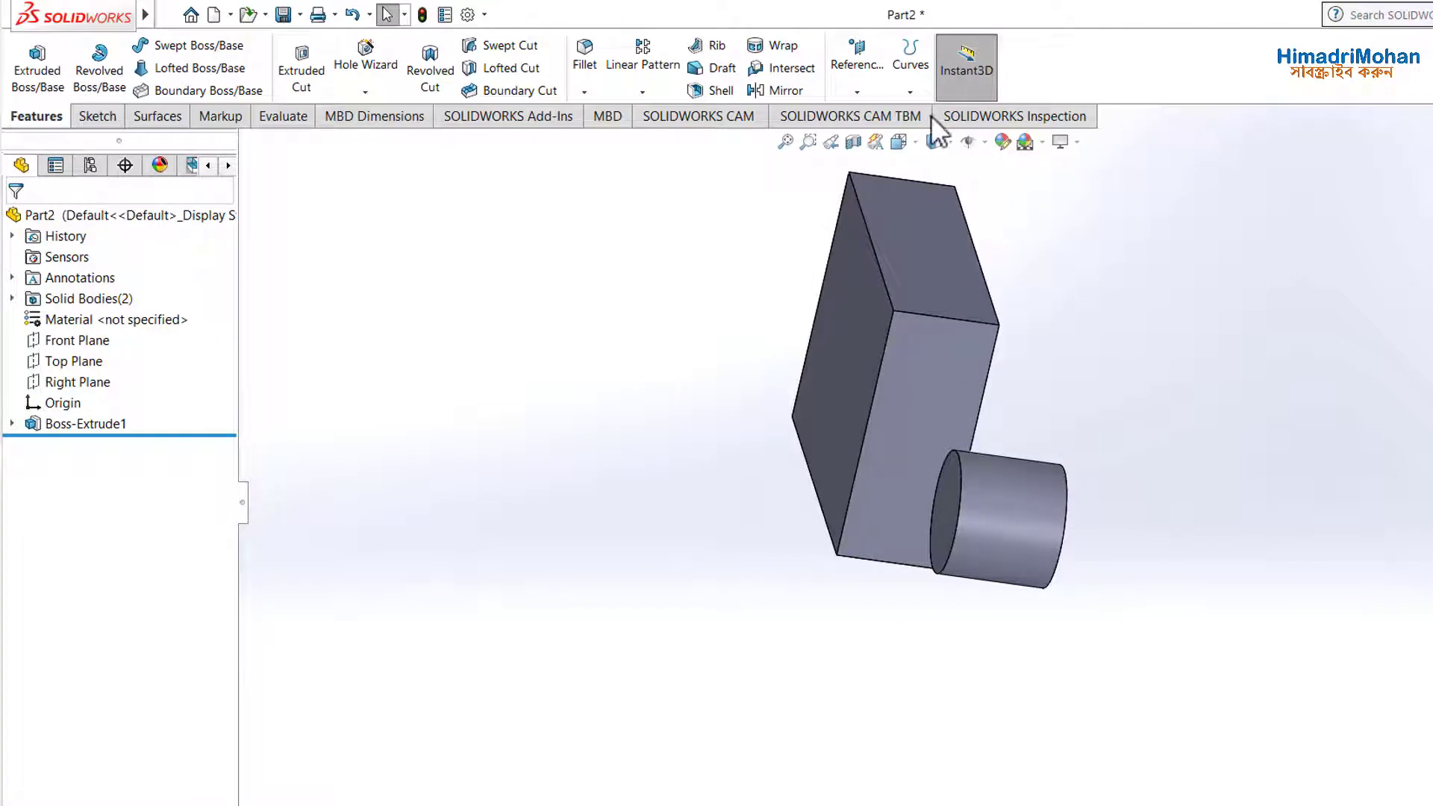
left_click(912, 143)
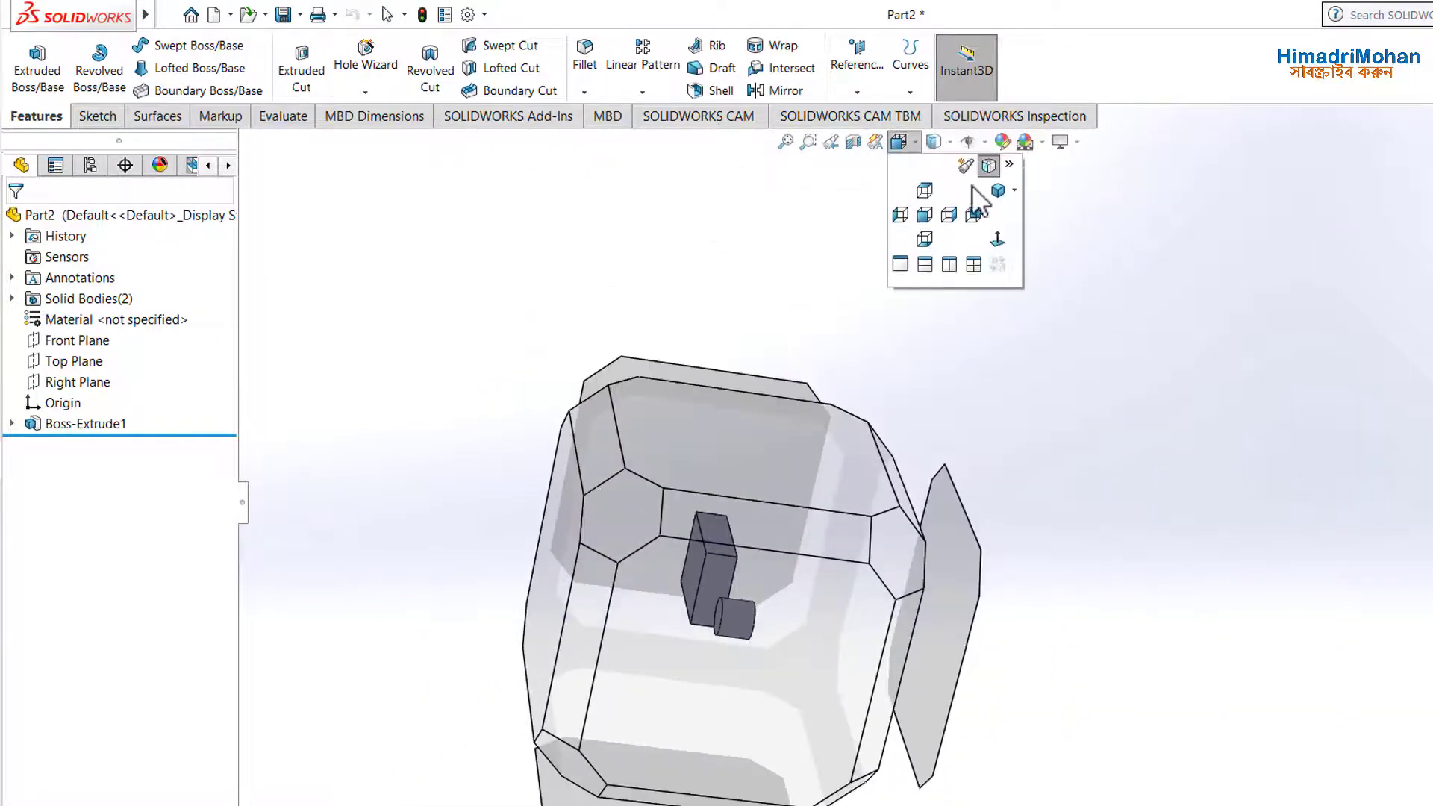
left_click(998, 191)
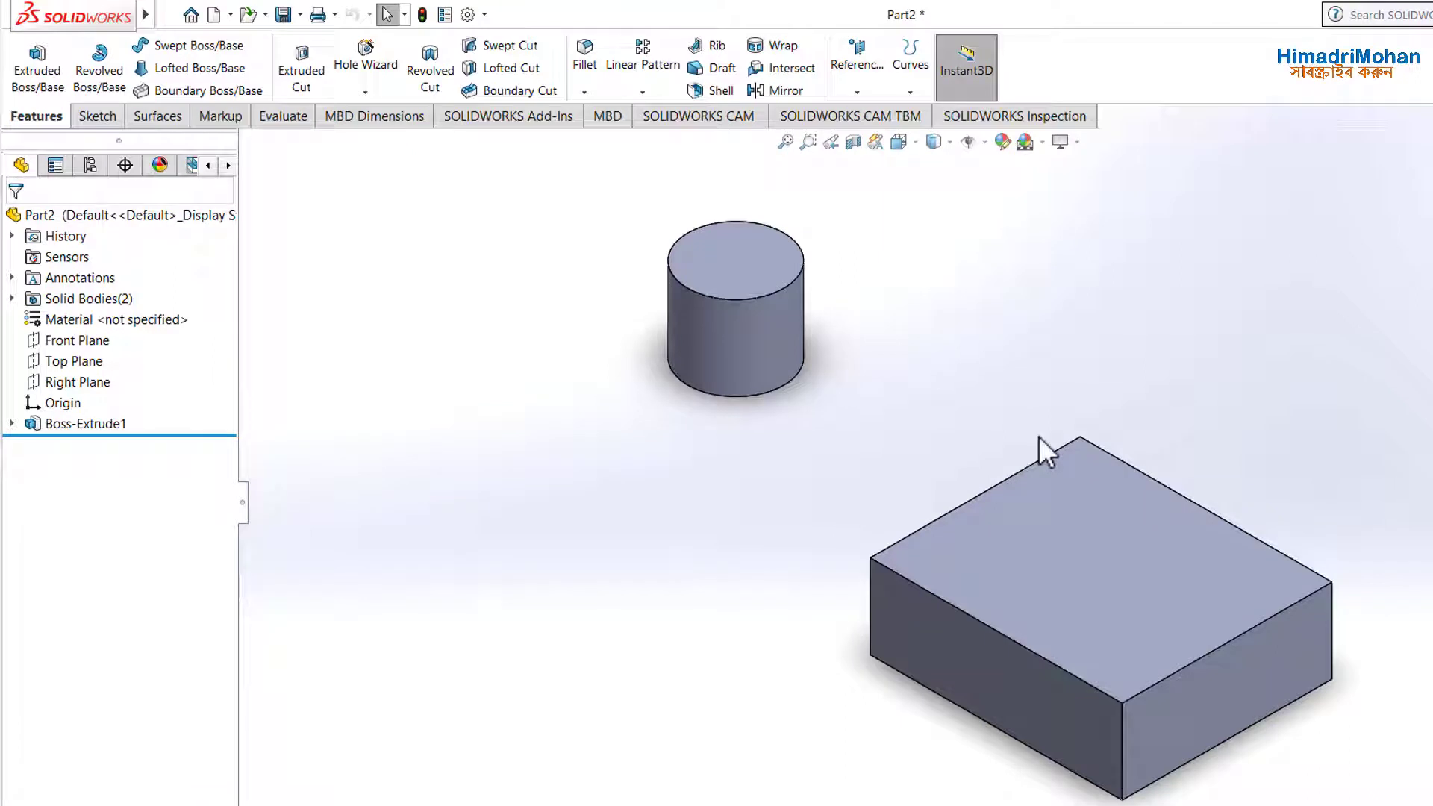
left_click(1038, 436)
left_click(851, 512)
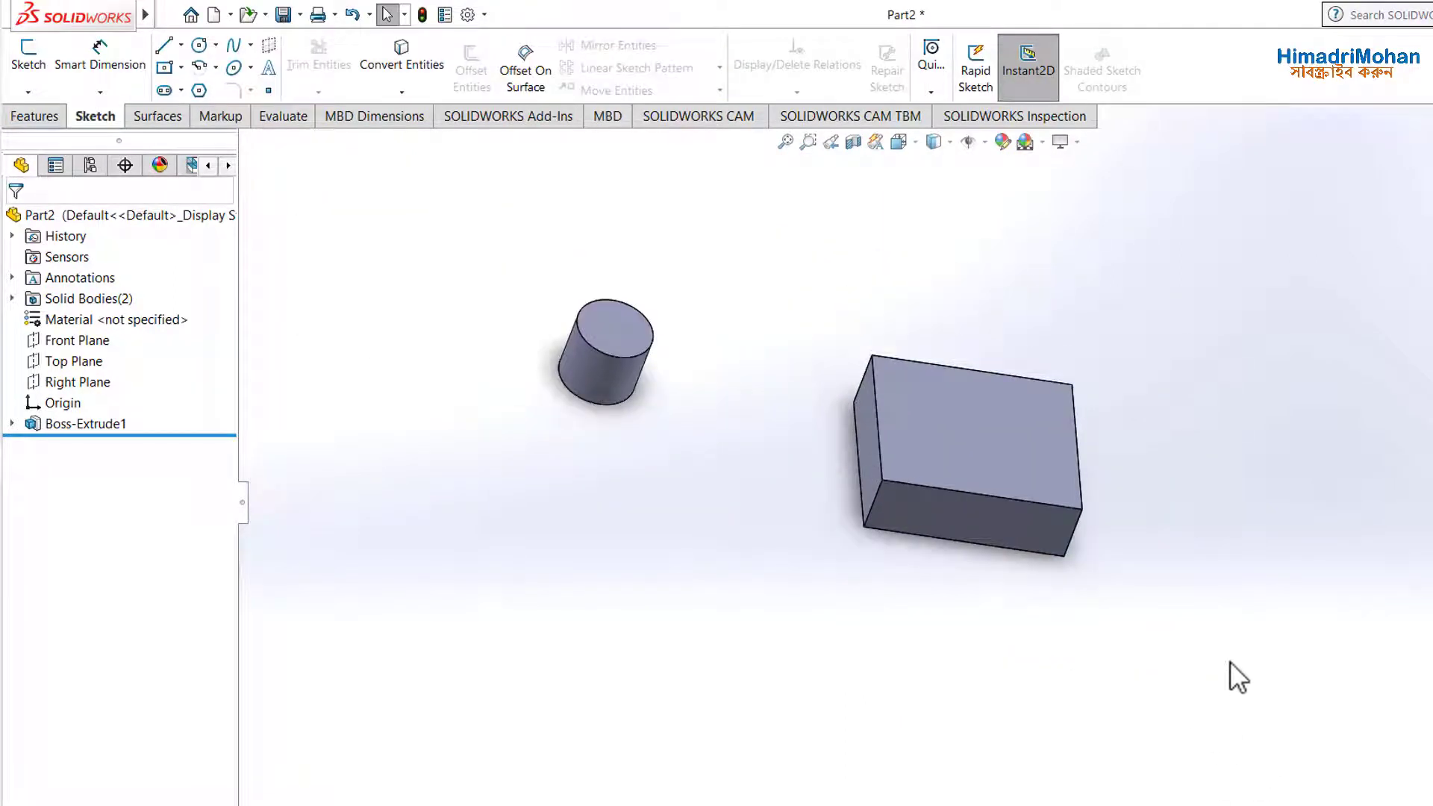
Clear the edge selection and start Sketch5 on the rectangular block's top face
left_click_drag(1194, 646, 382, 254)
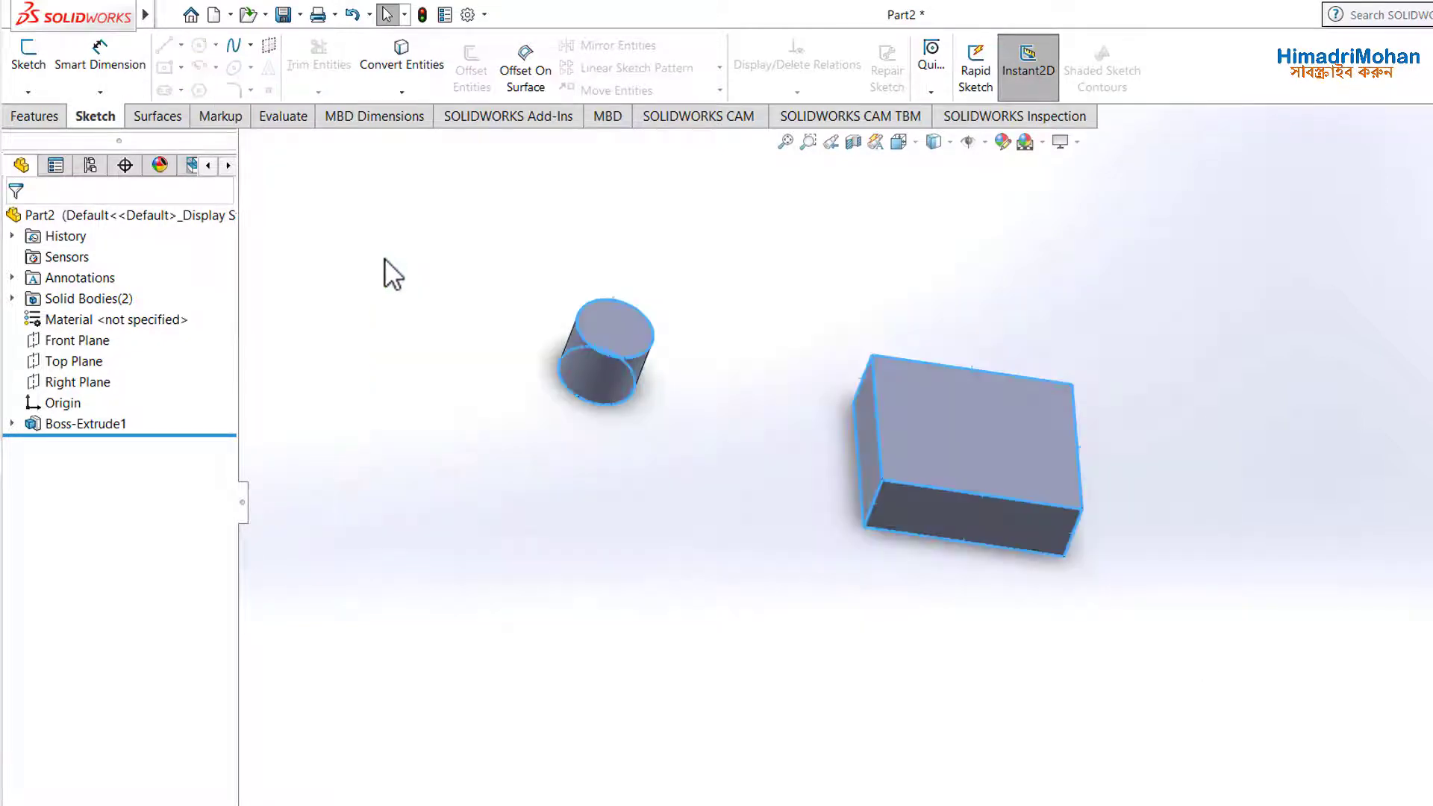
left_click(42, 61)
left_click(970, 484)
left_click(29, 60)
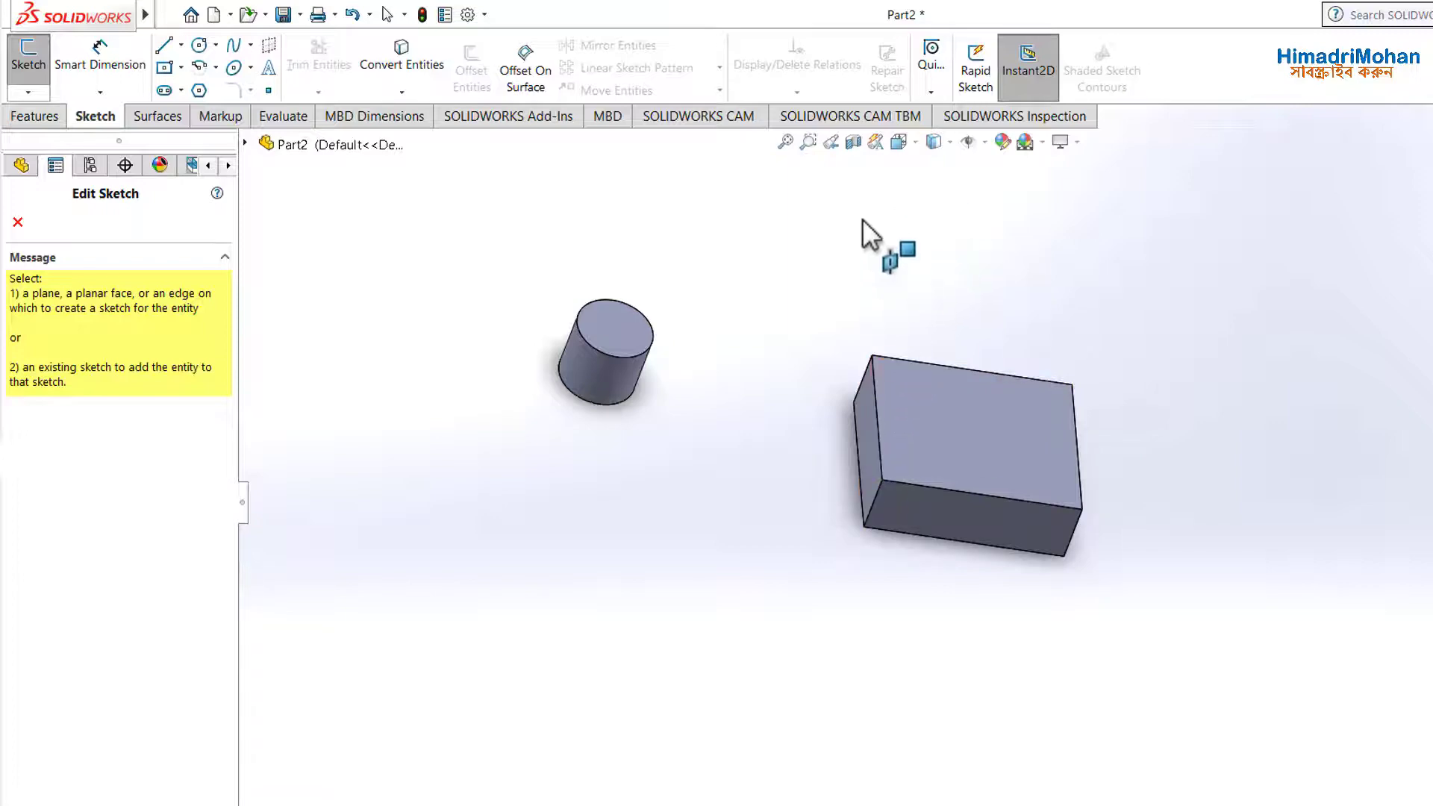
left_click(915, 146)
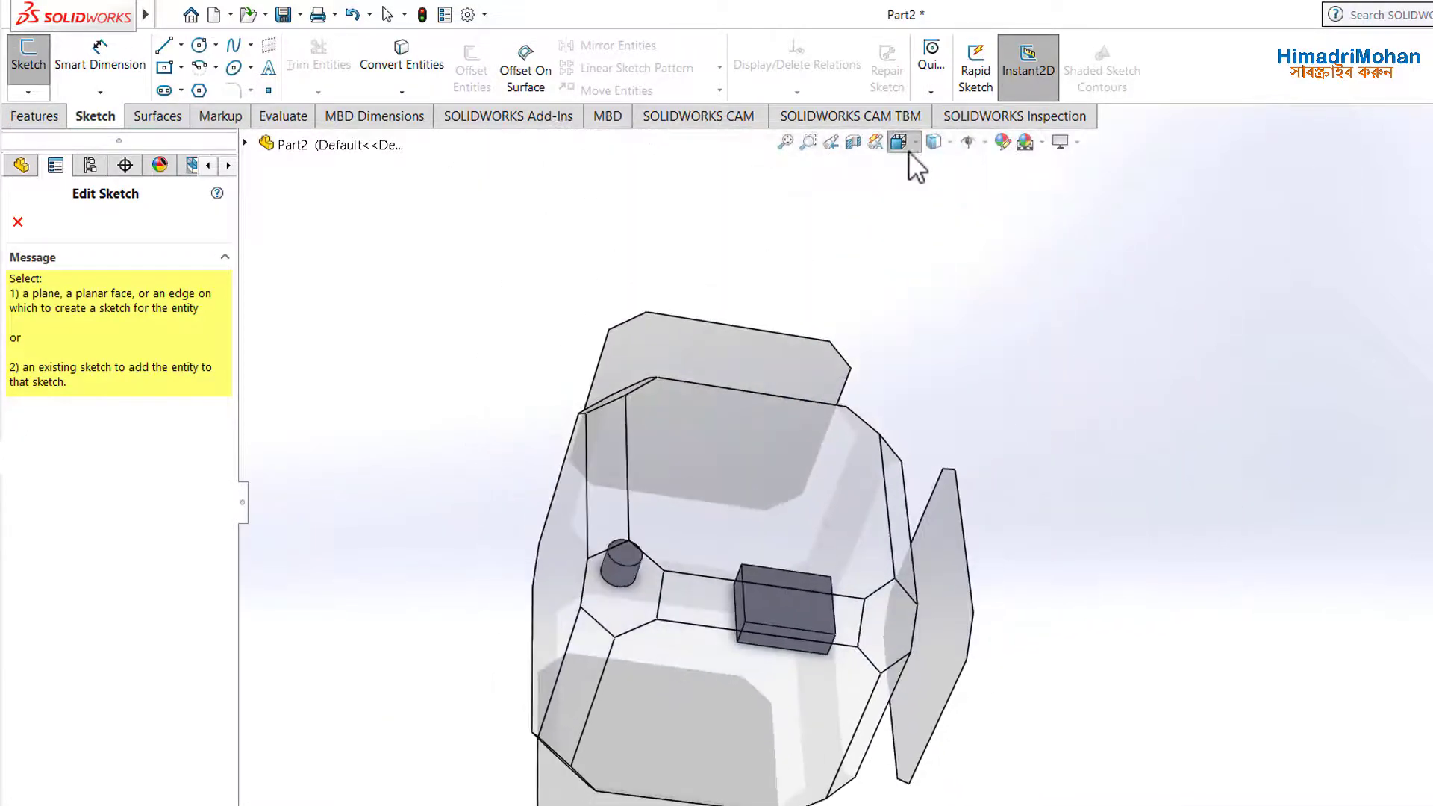
key("ctrl+7")
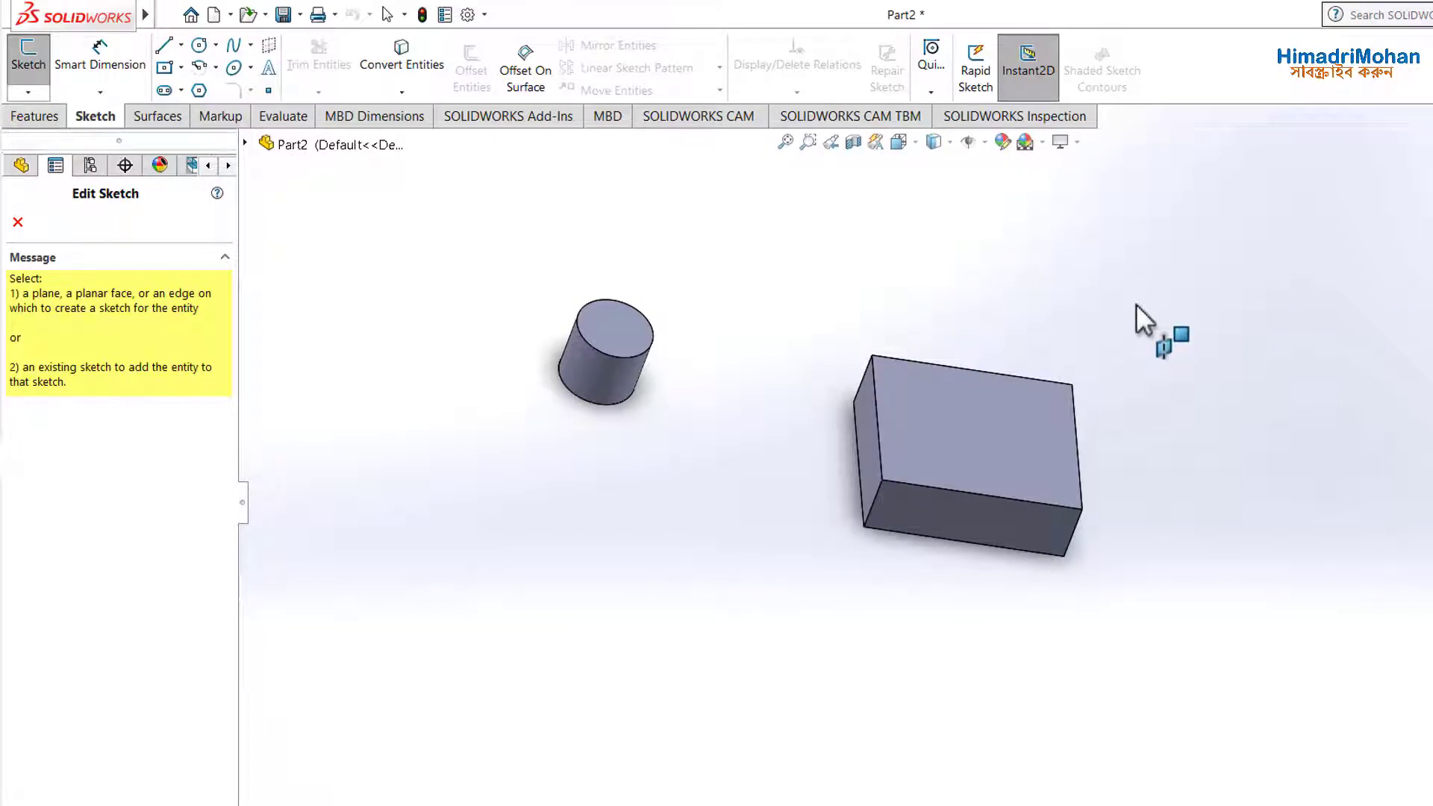
left_click(18, 222)
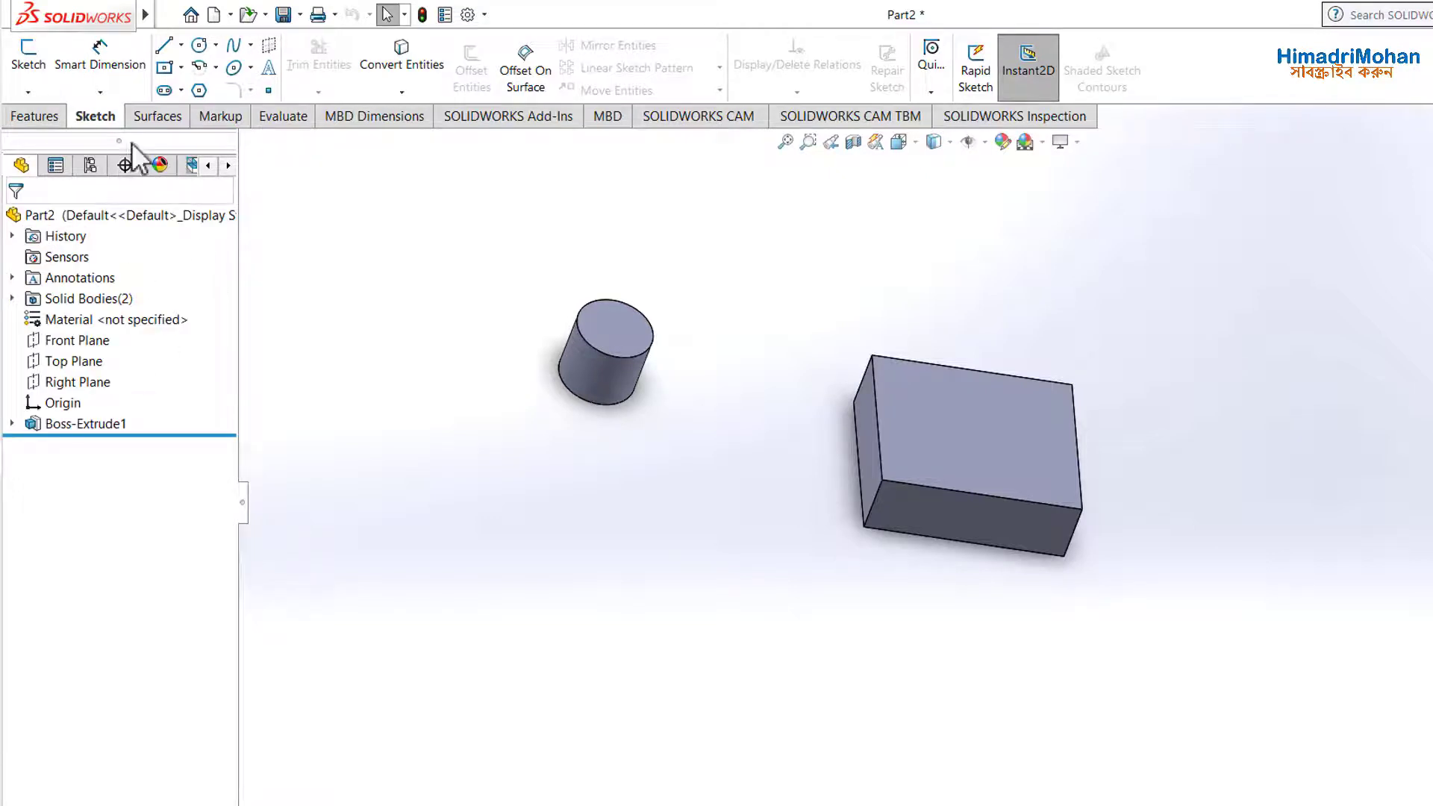
left_click(34, 57)
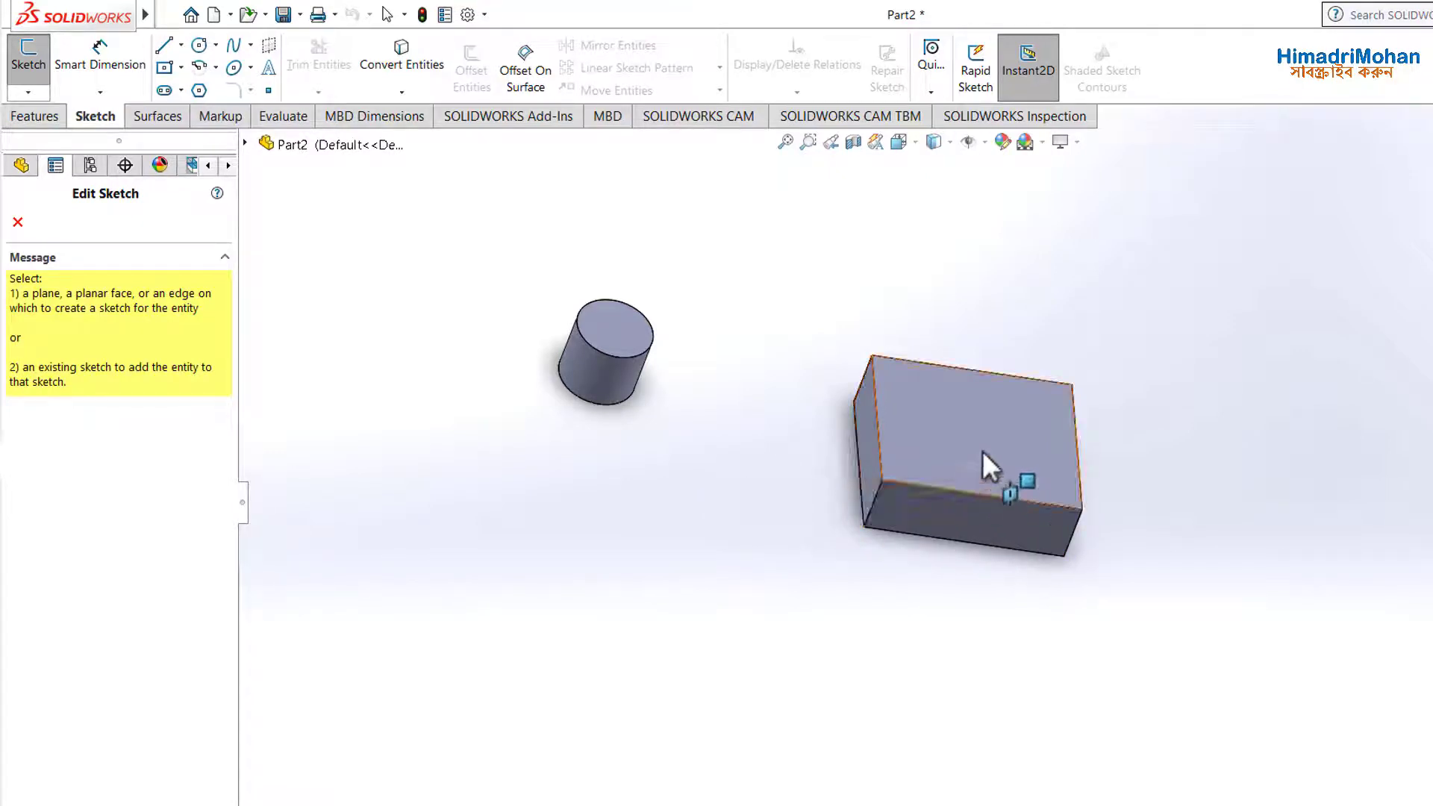
left_click(951, 424)
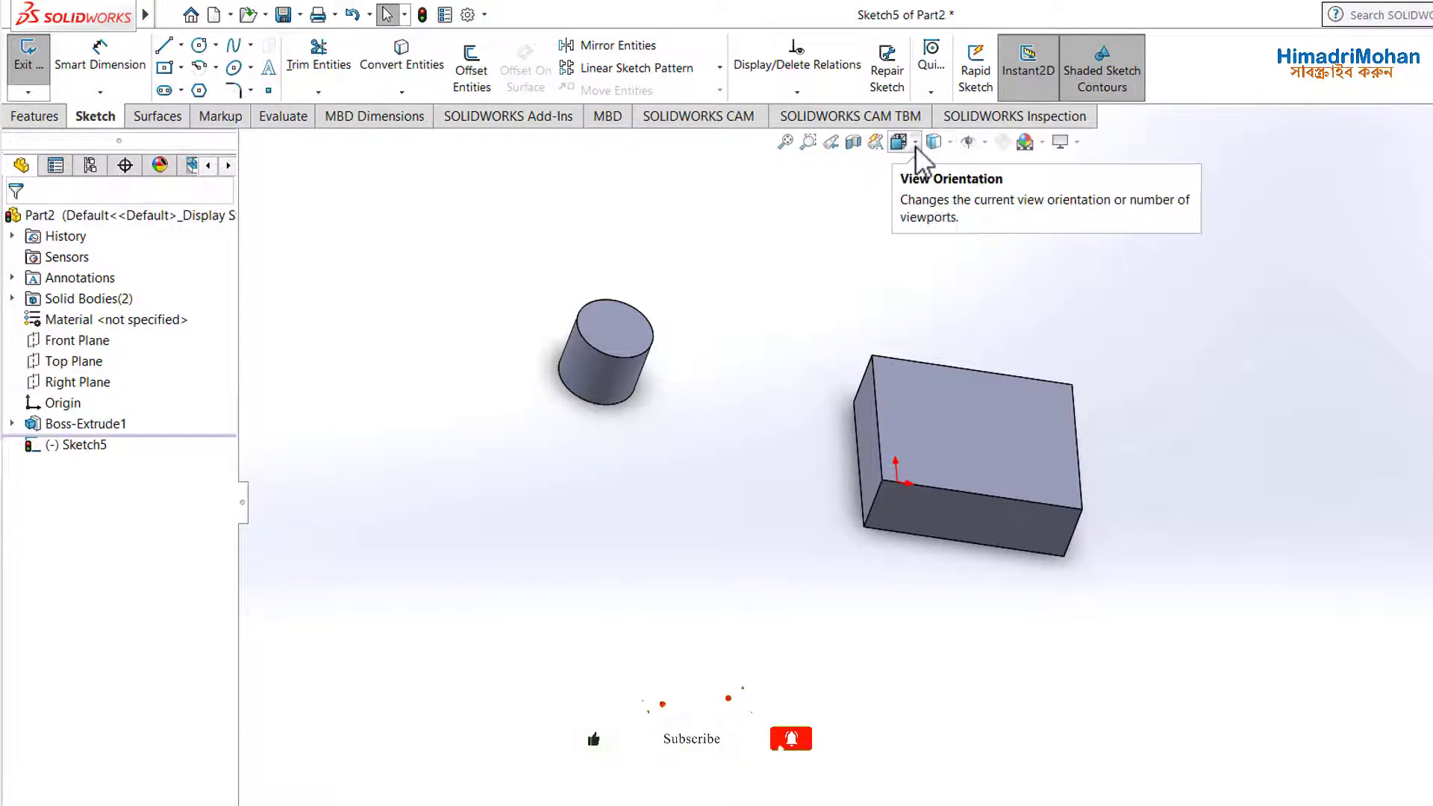
View the top-face sketch Normal To and activate the Circle tool
left_click(917, 146)
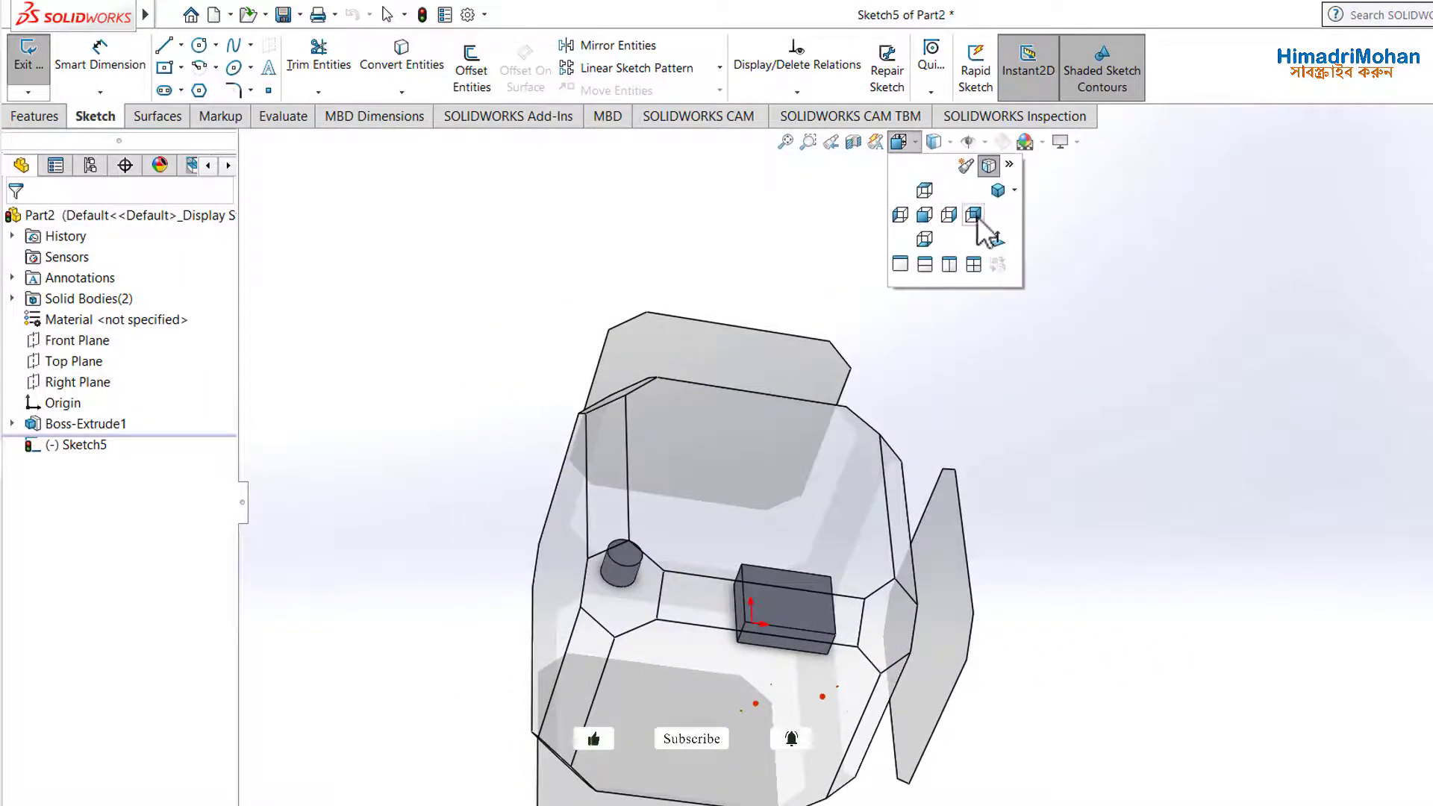
left_click(974, 216)
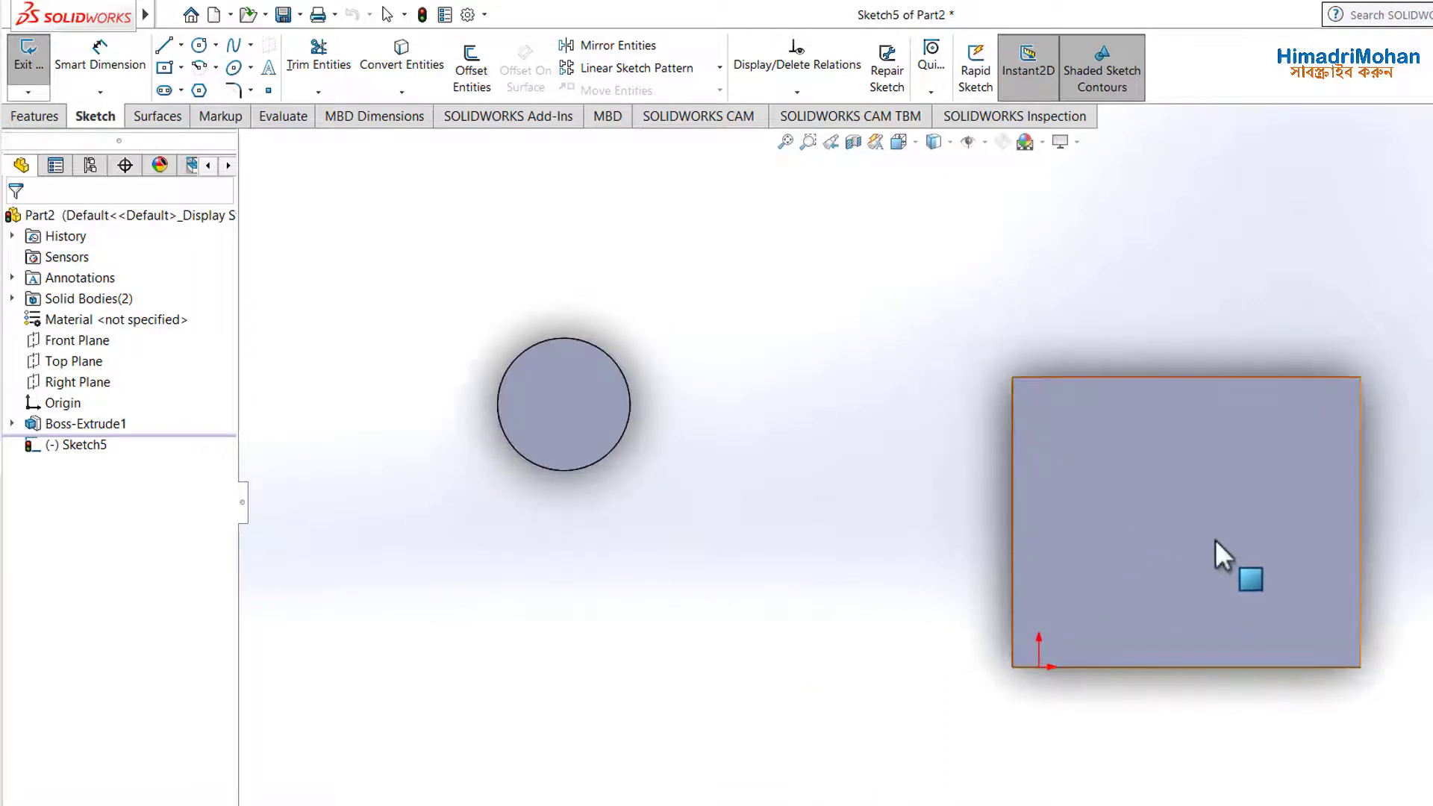
key("Escape")
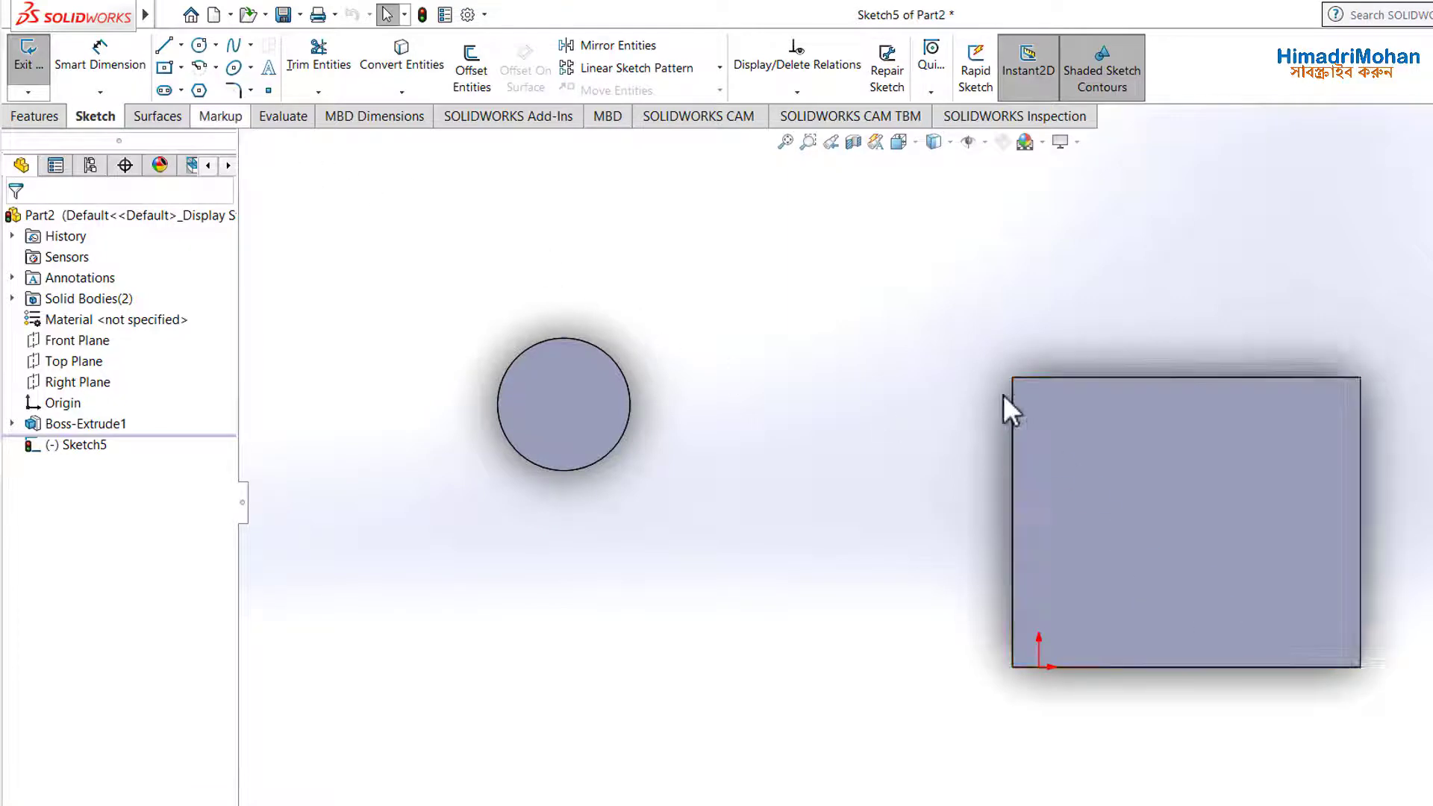
left_click(199, 45)
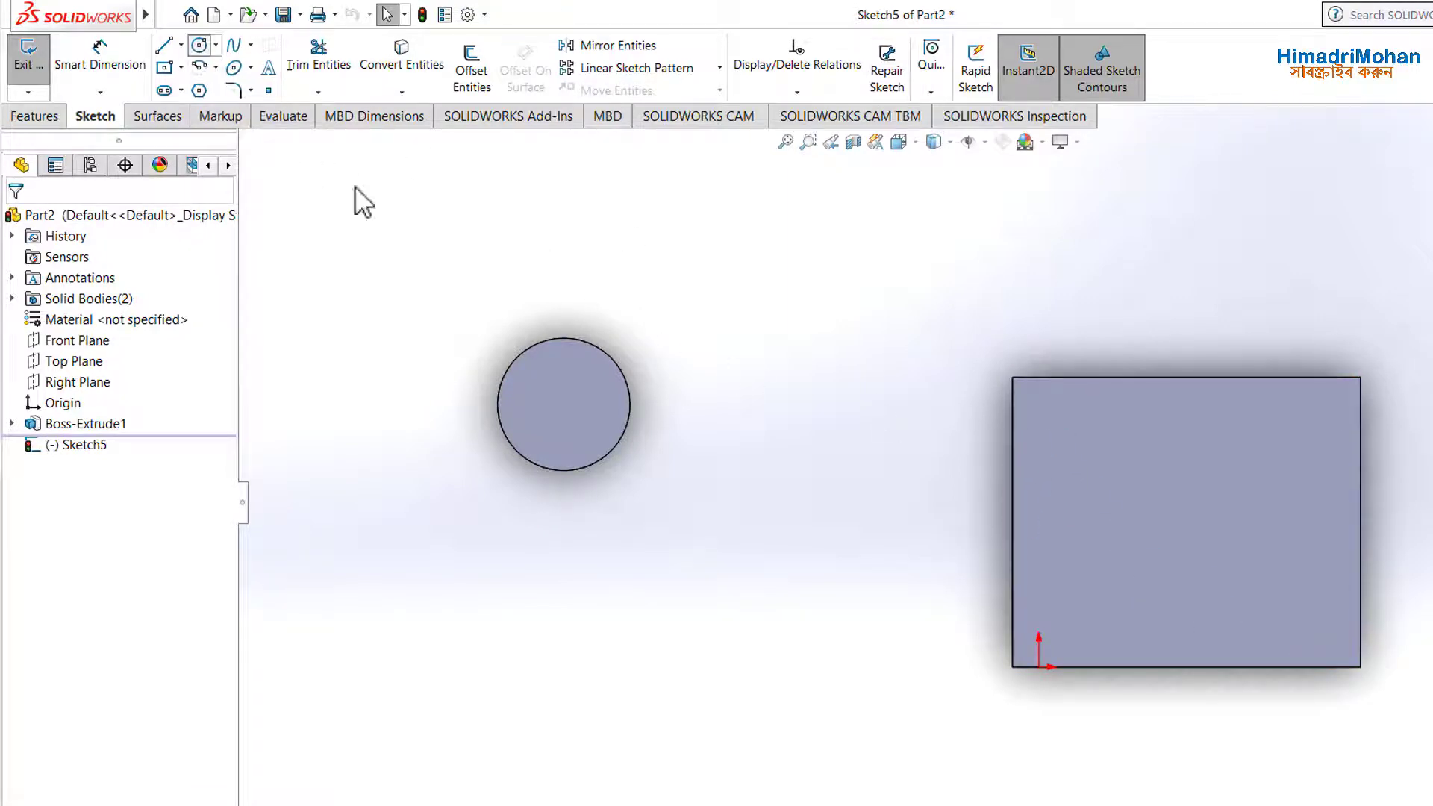
Sketch a circle inside the block's top face and give it a 2 in diameter
left_click(1119, 472)
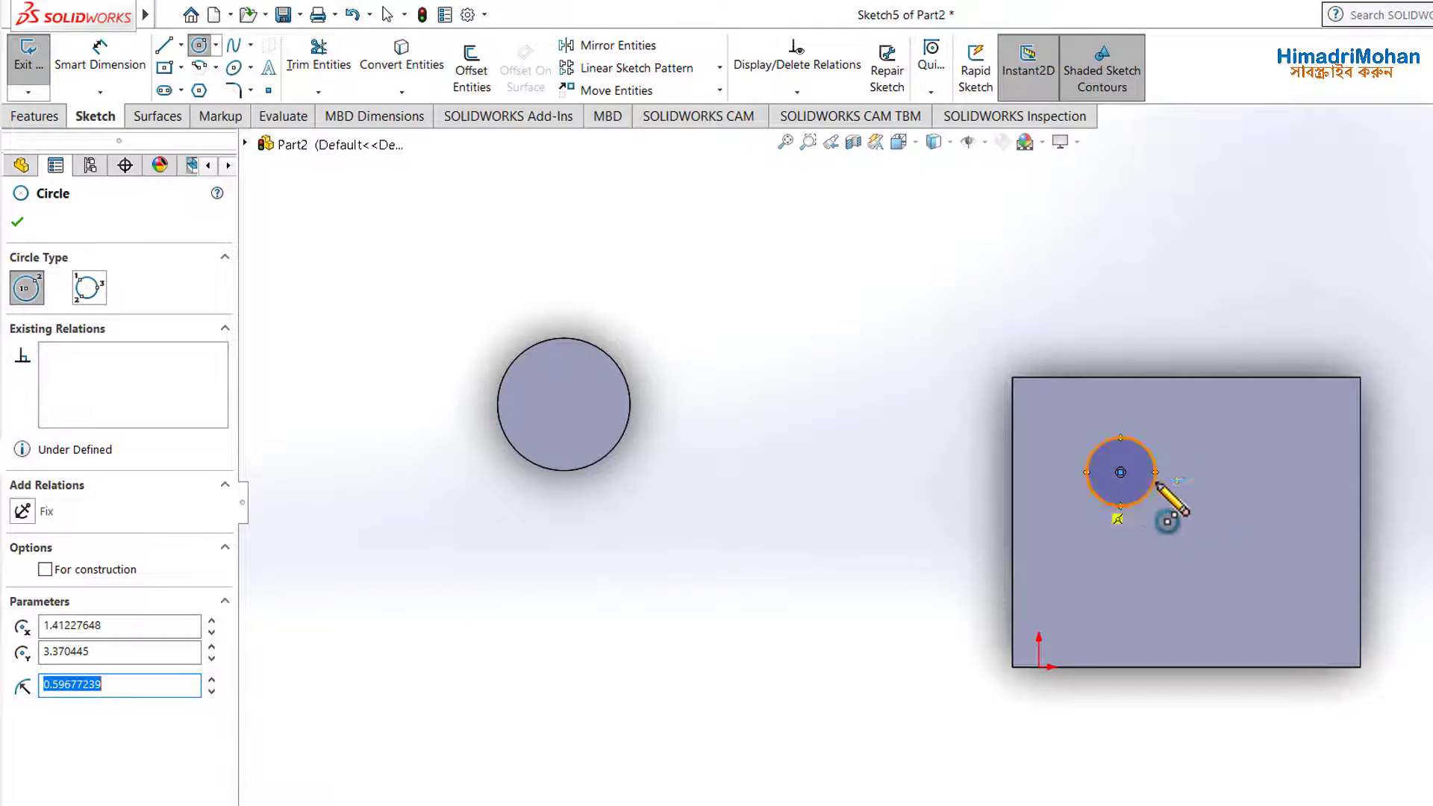
left_click(17, 222)
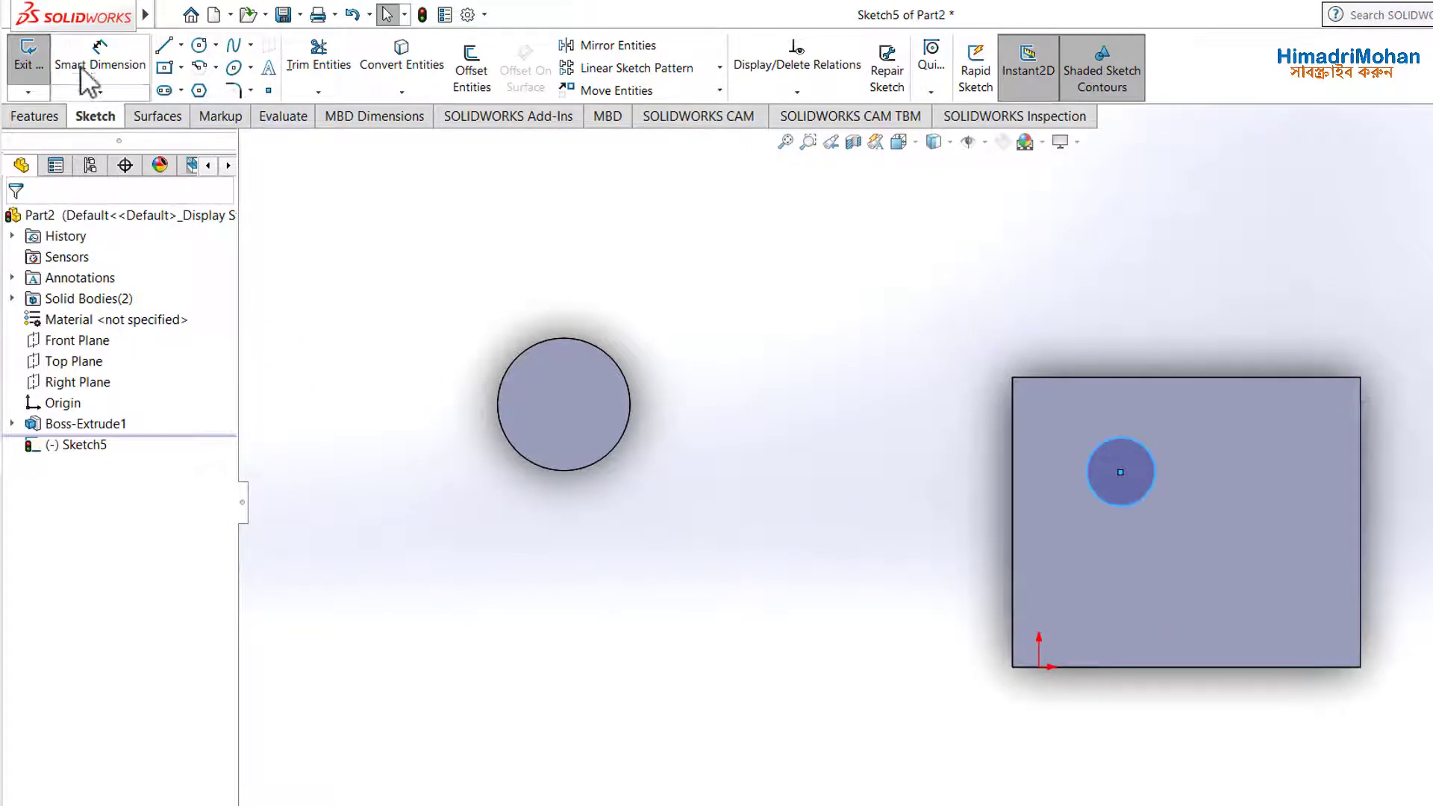
left_click(99, 58)
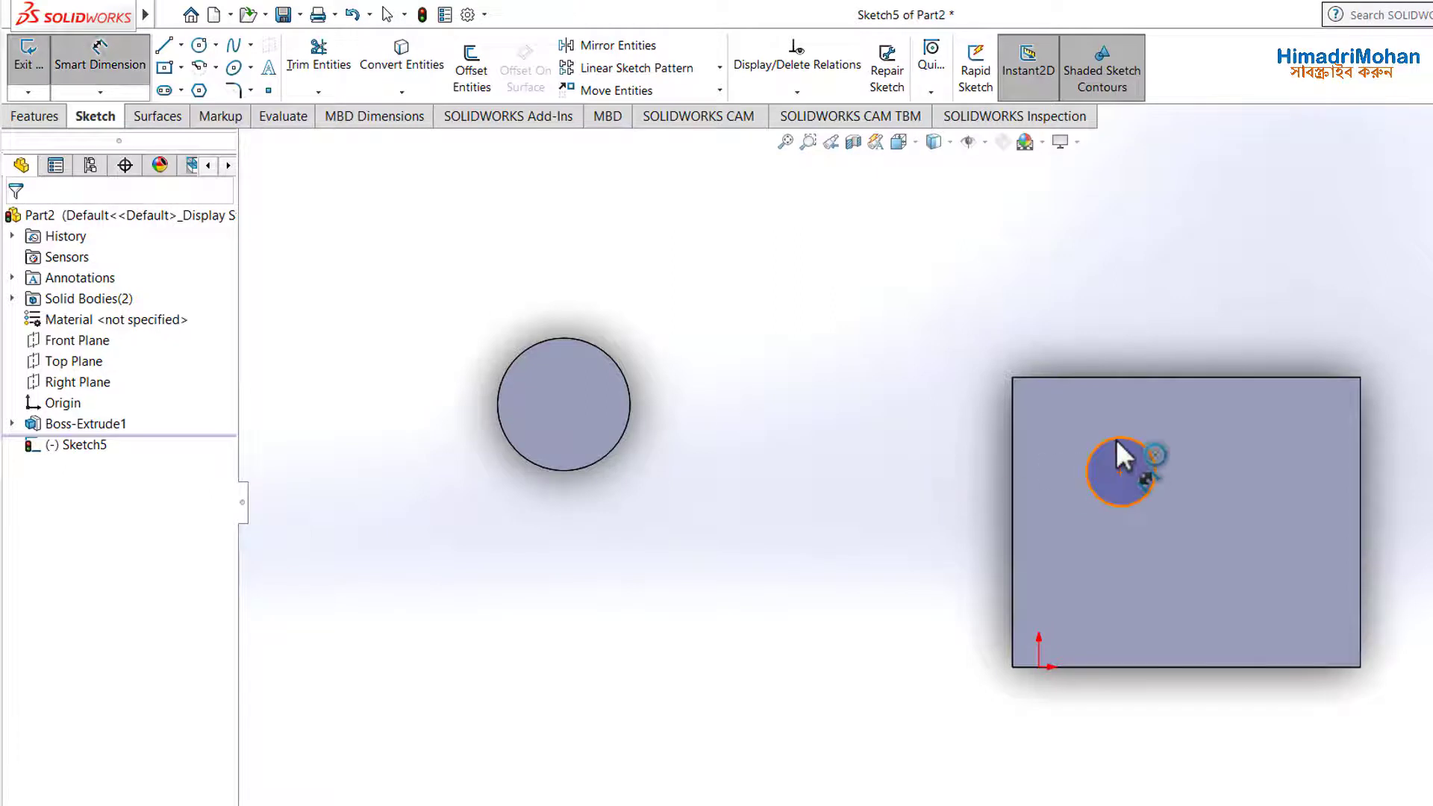
left_click(1087, 476)
left_click(1012, 482)
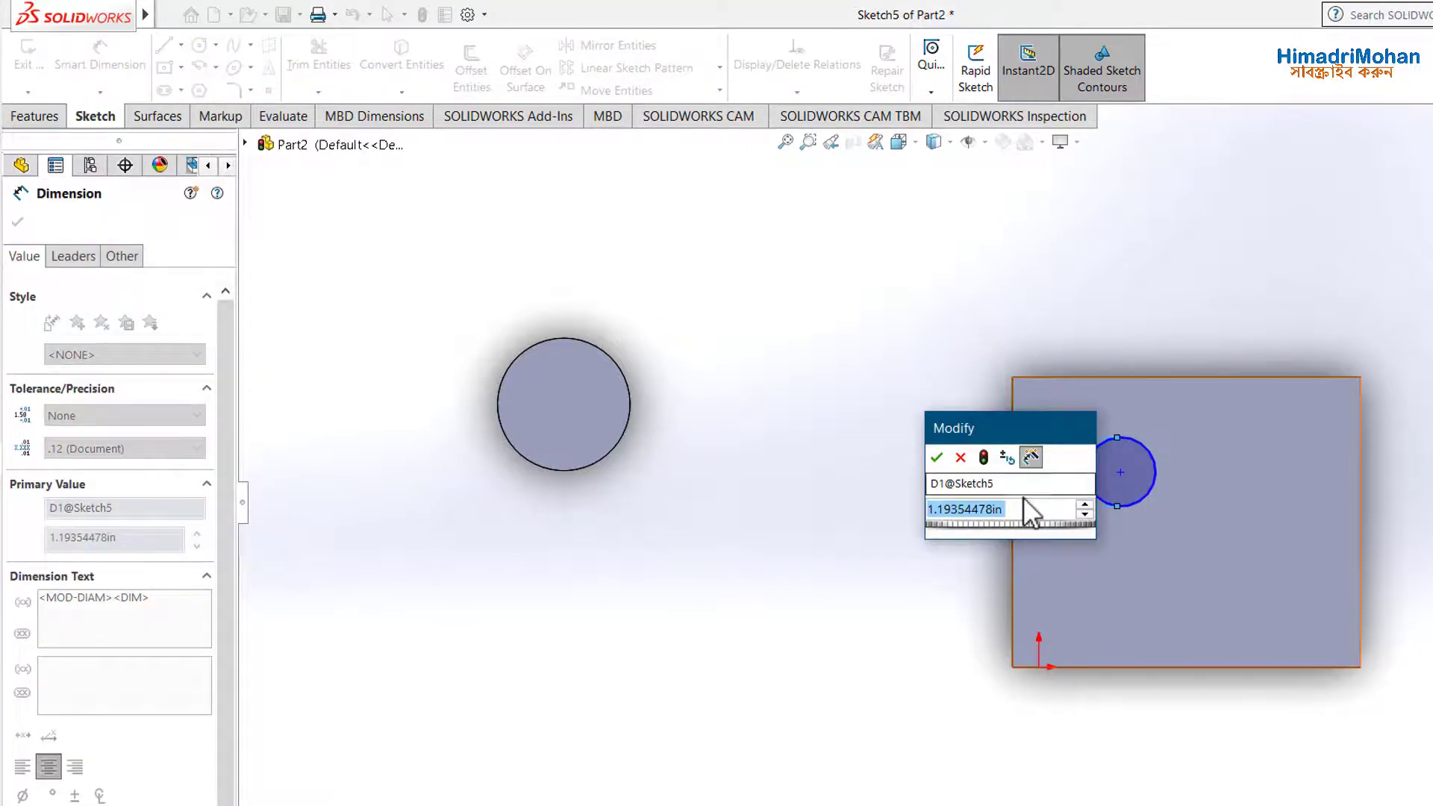
type("2")
key("Return")
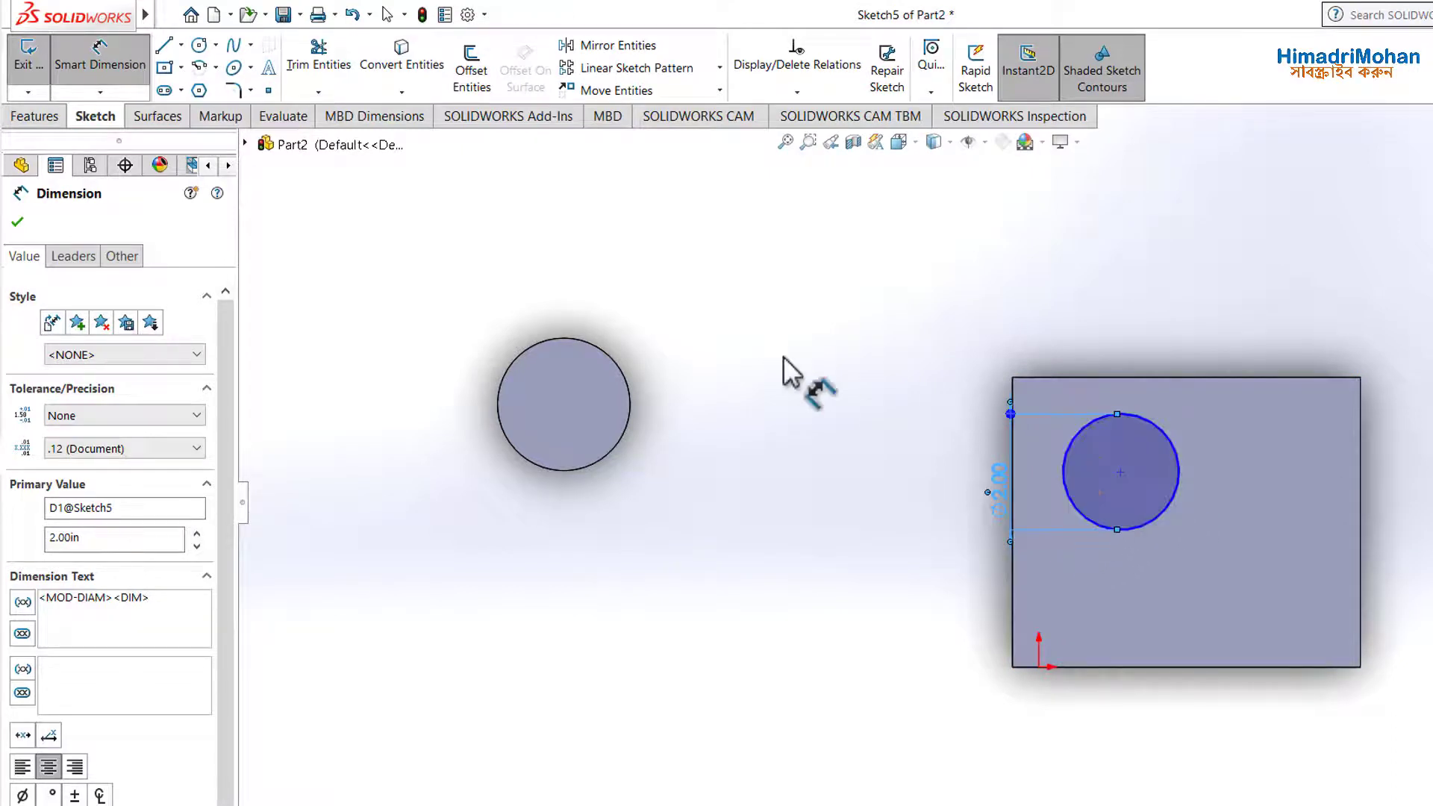
Dimension the circle's centre 3 in above the block's bottom edge
left_click(1132, 526)
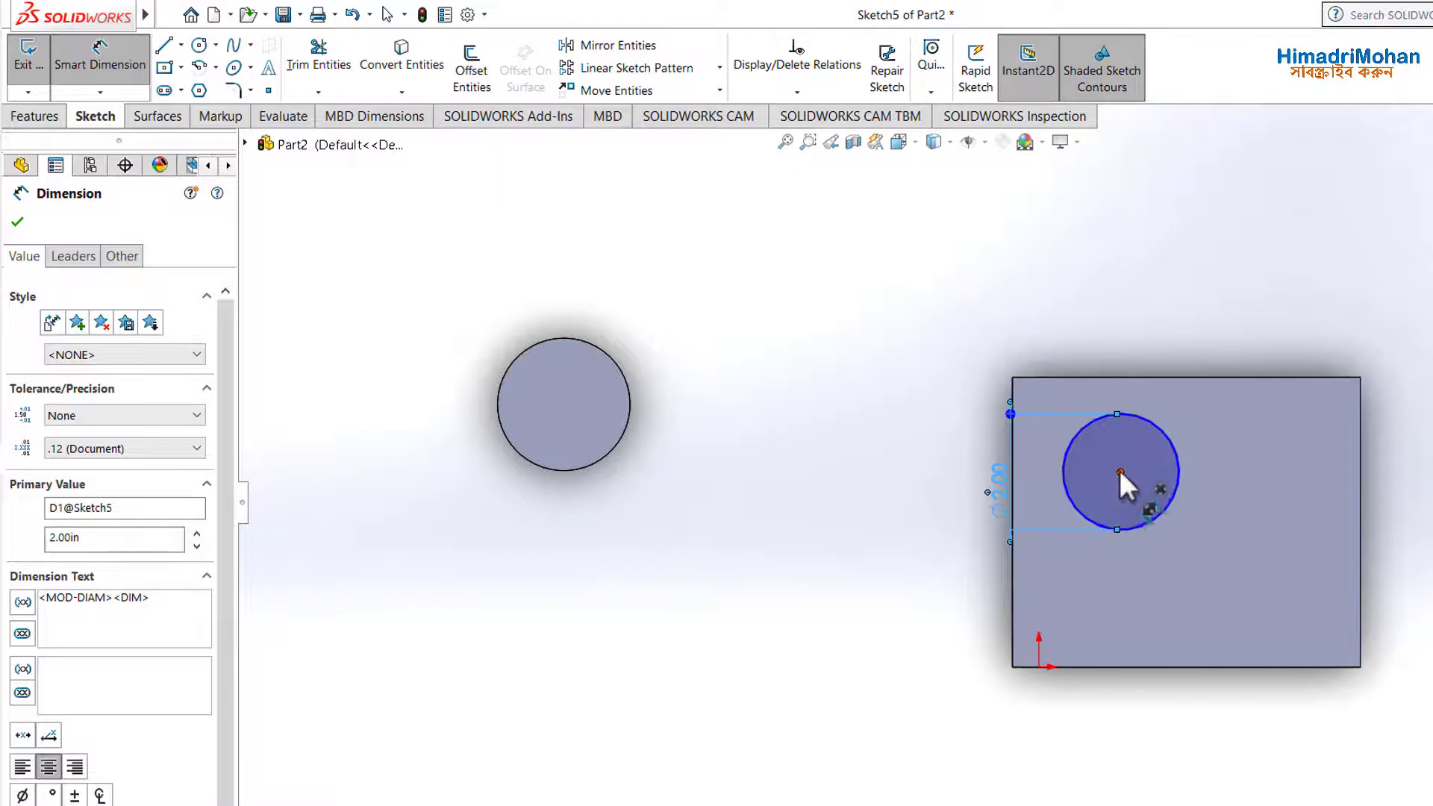
left_click(1120, 469)
left_click(1117, 667)
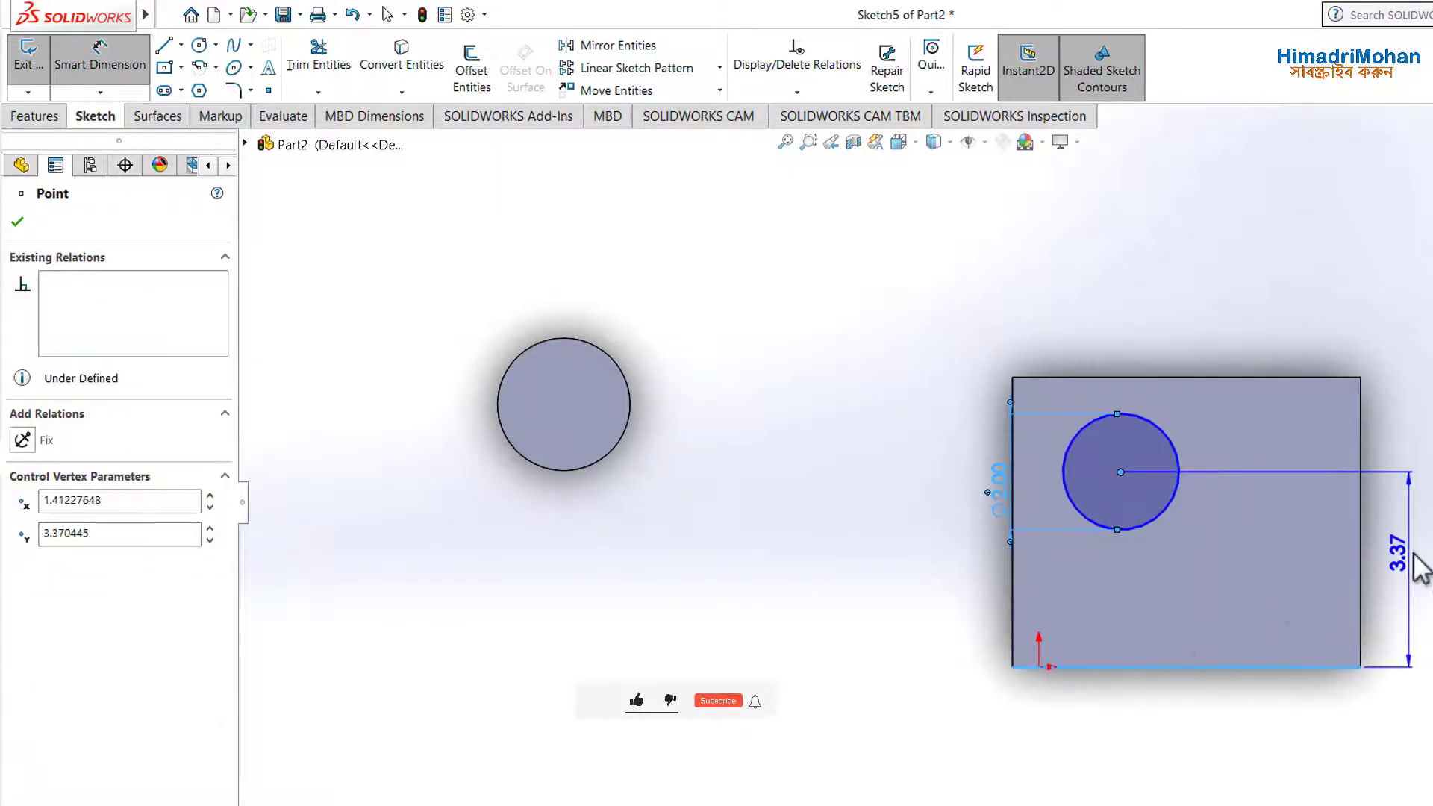
left_click(1422, 567)
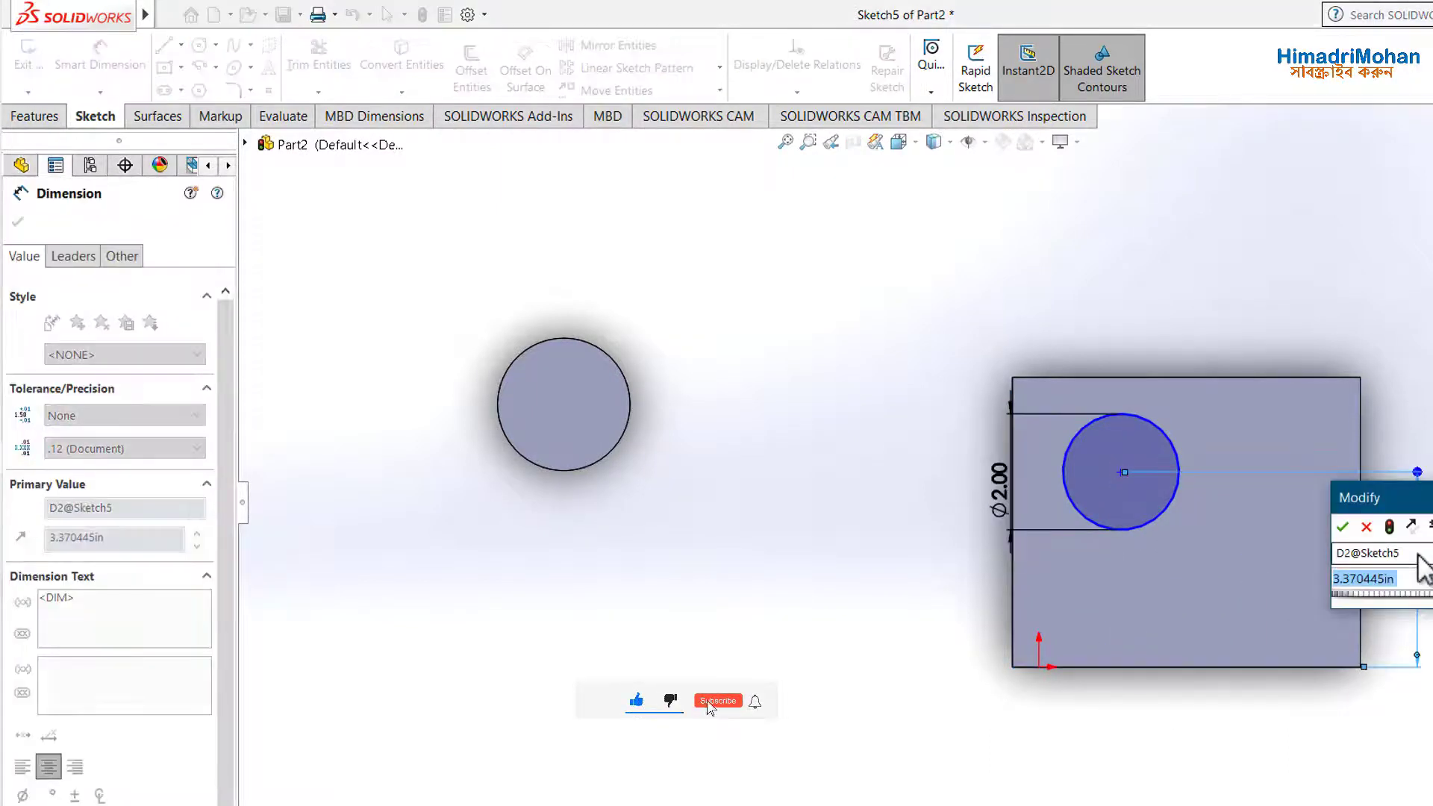
type("3")
key("Return")
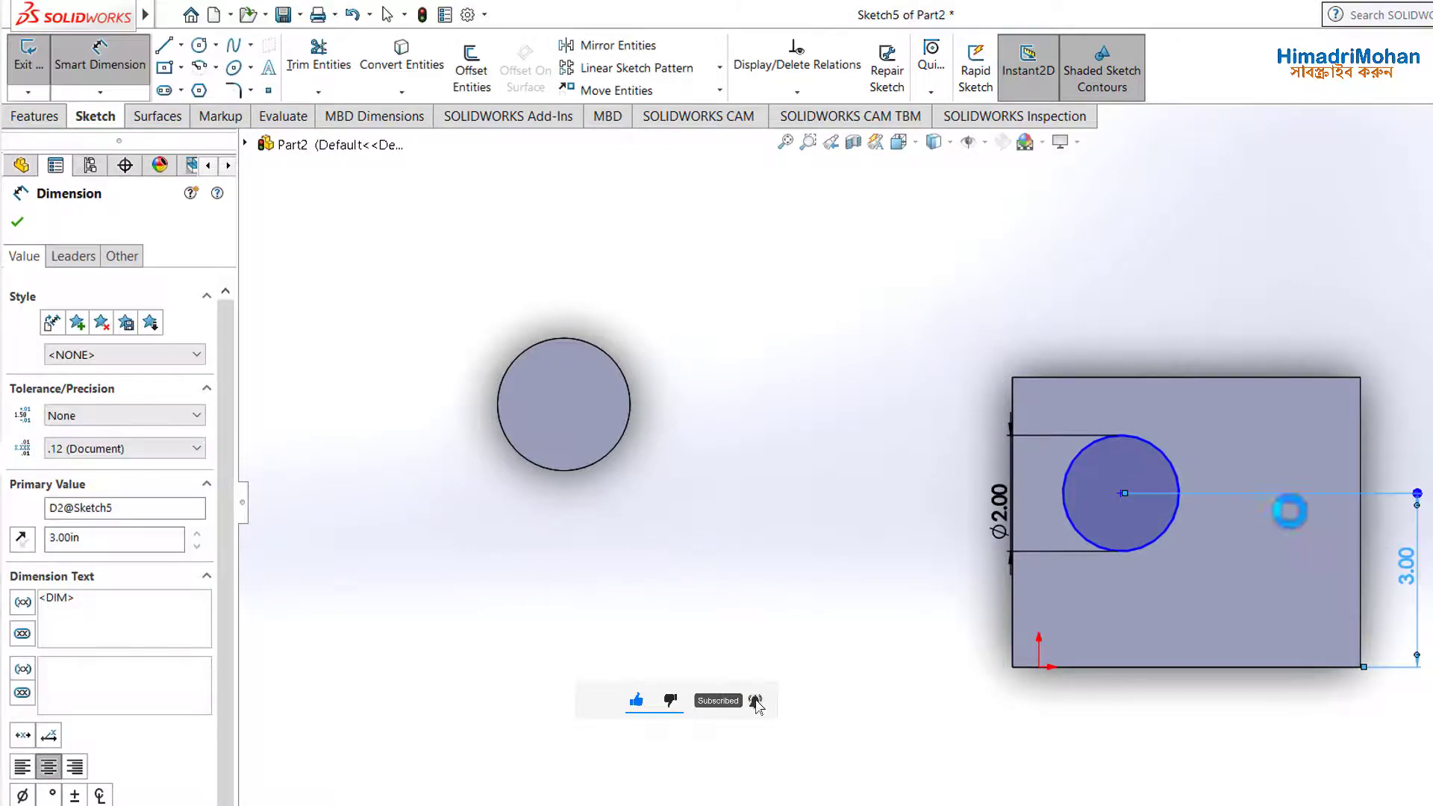
key("Escape")
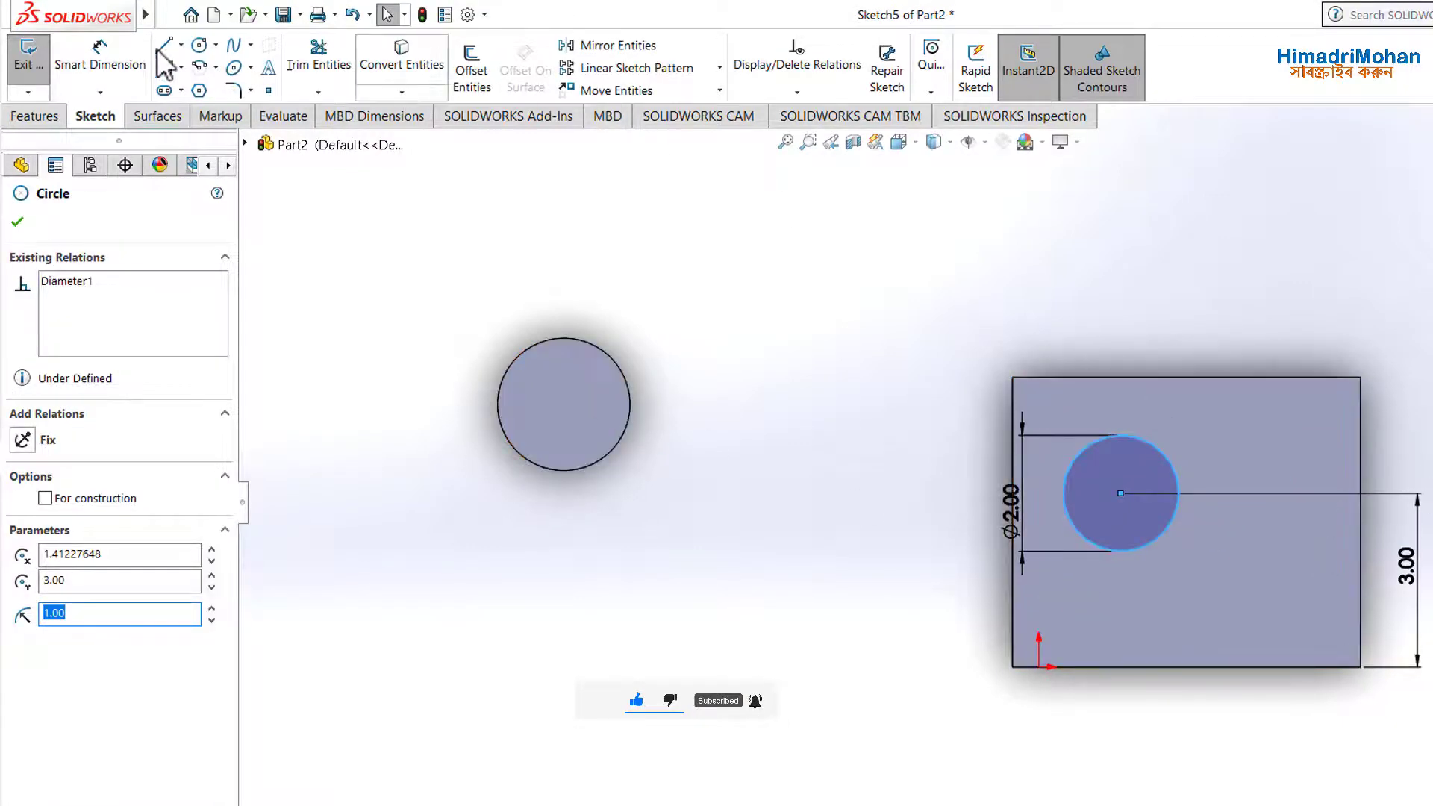
Dimension the circle's centre 2 in from the block's left edge and finish
left_click(79, 63)
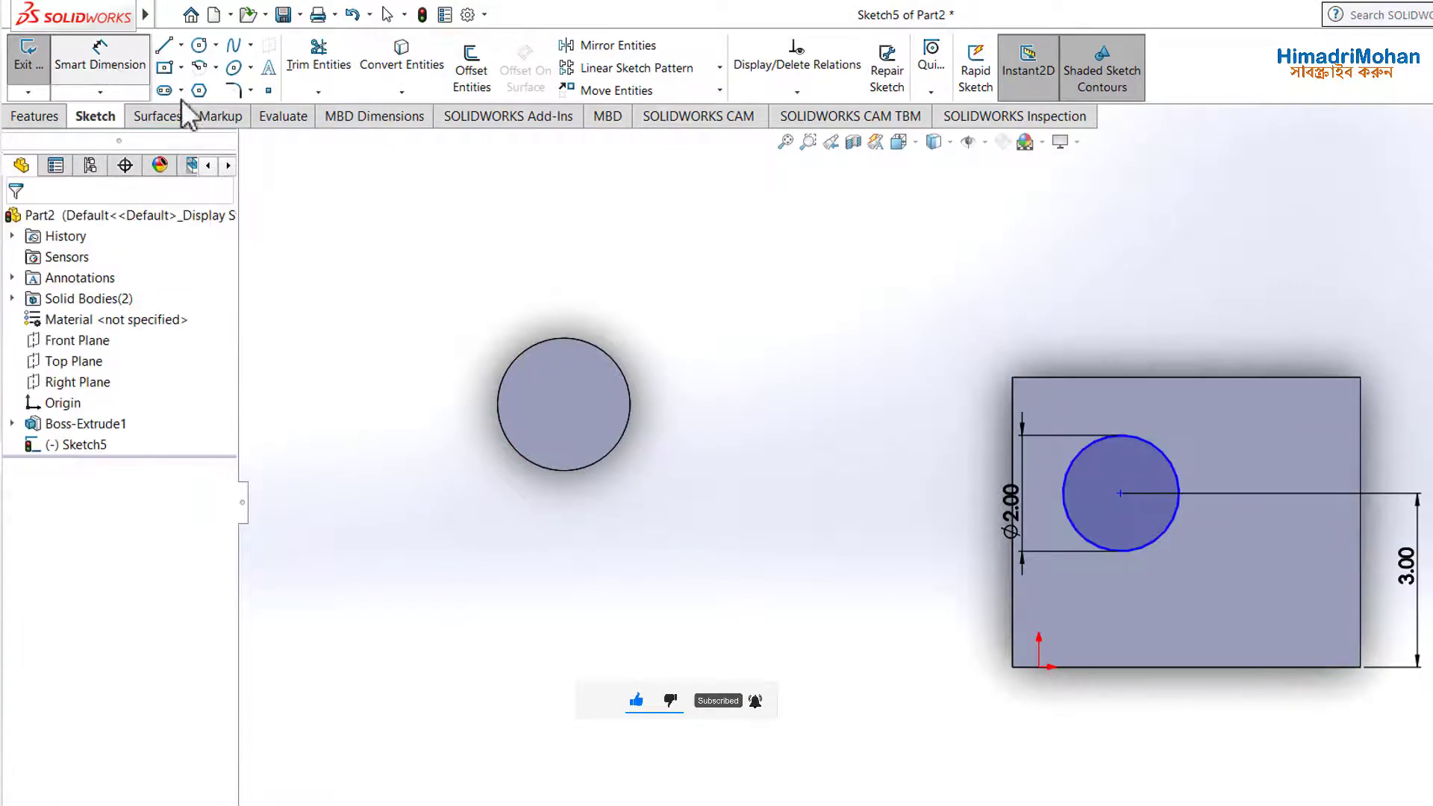
left_click(1064, 490)
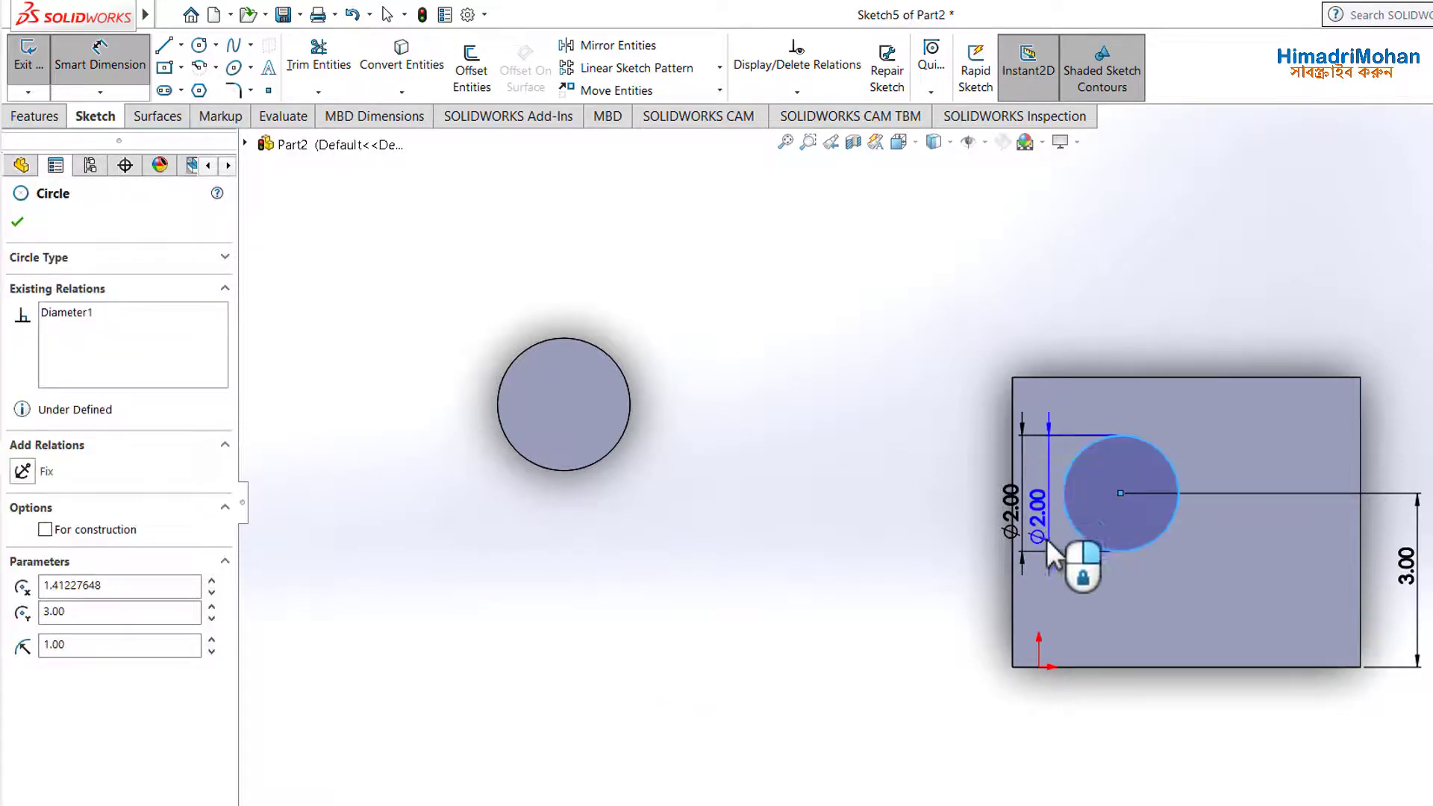
left_click(1014, 589)
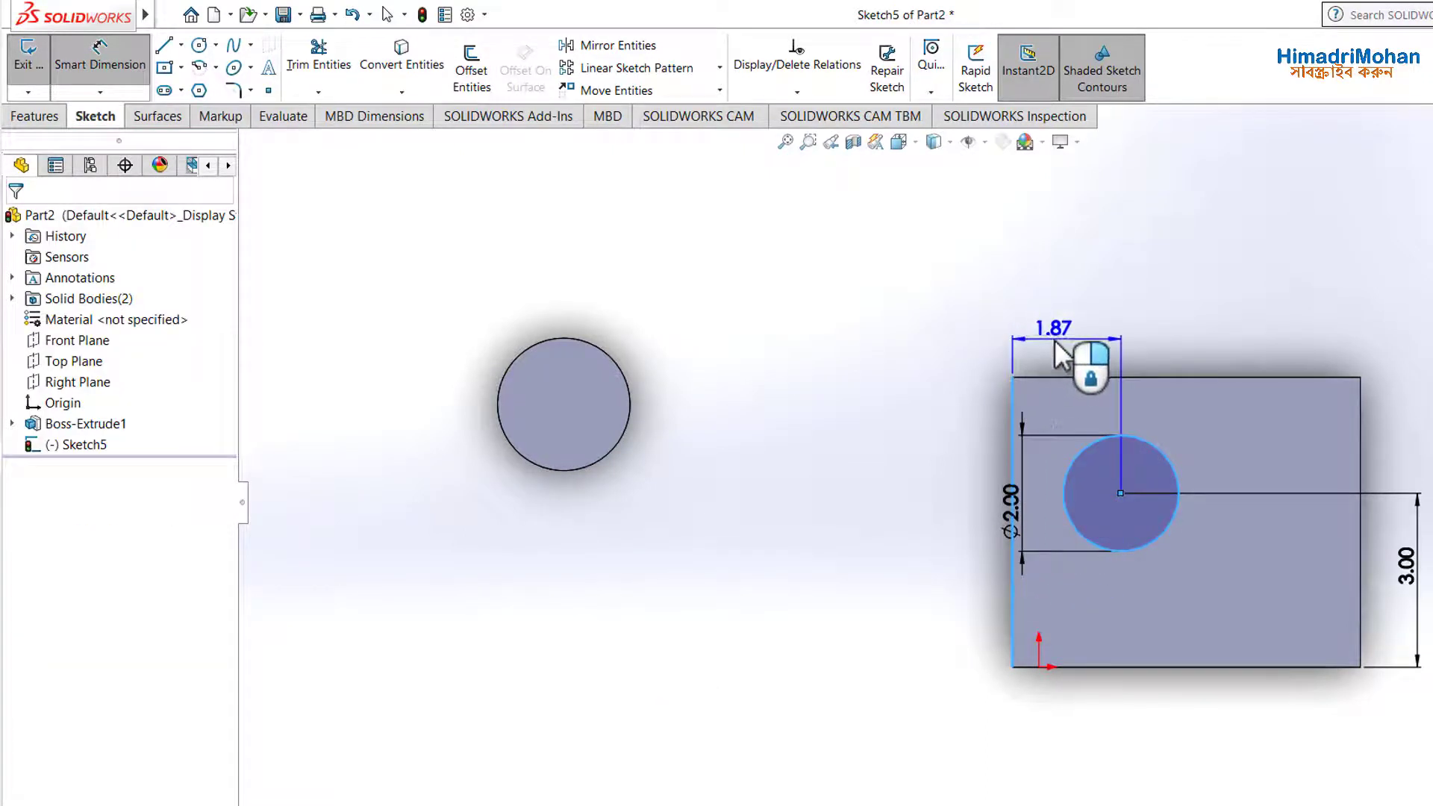
left_click(1070, 345)
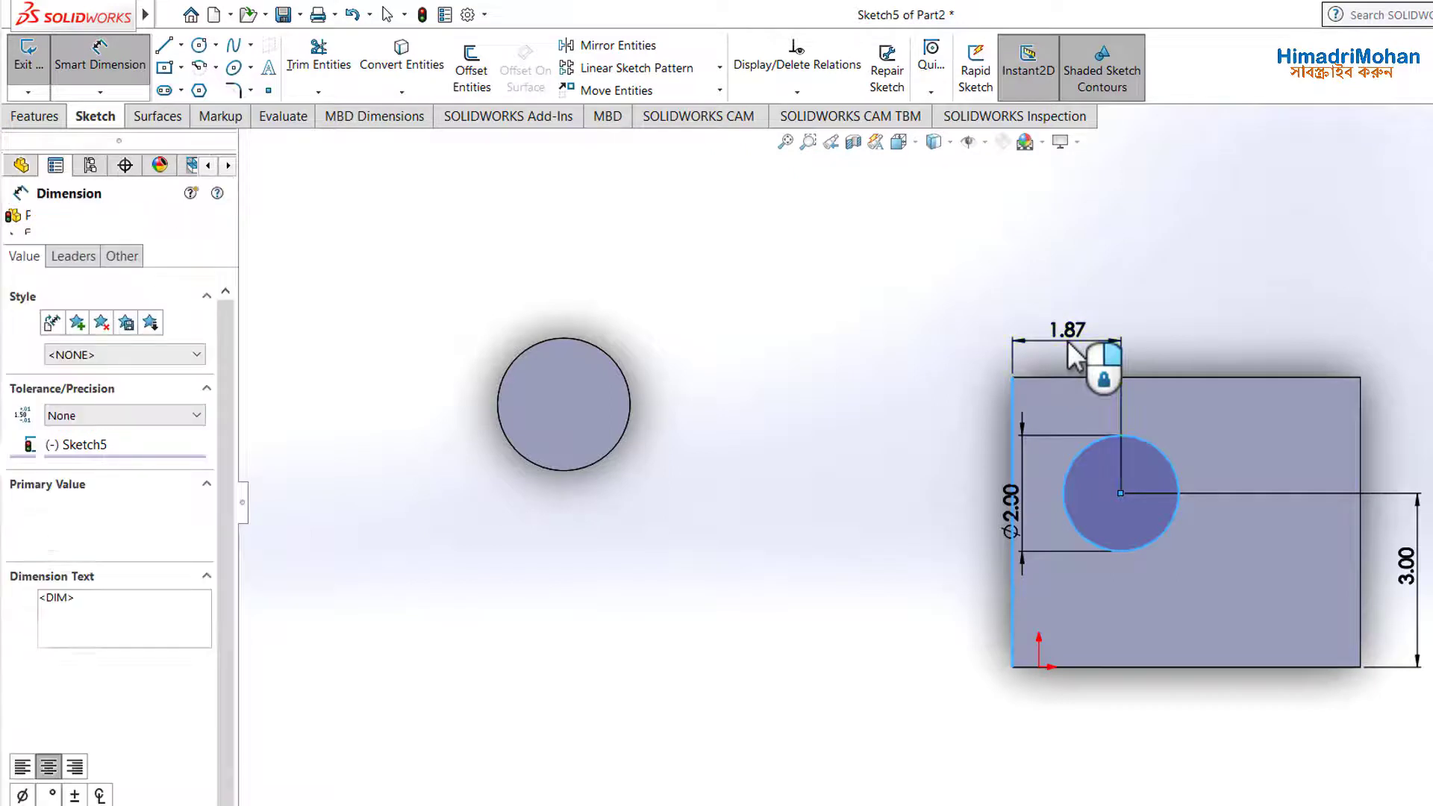
type("2")
key("Return")
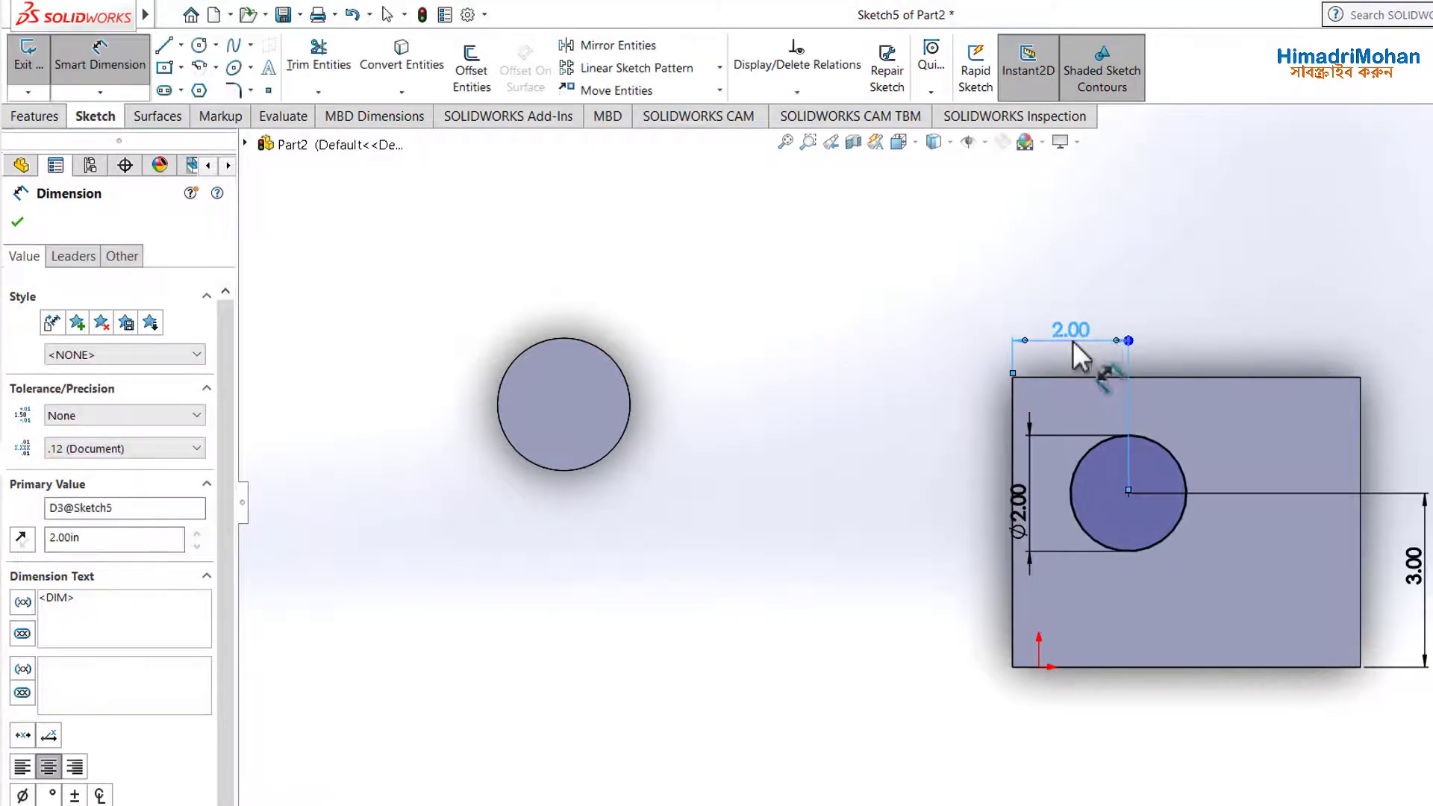
left_click(19, 222)
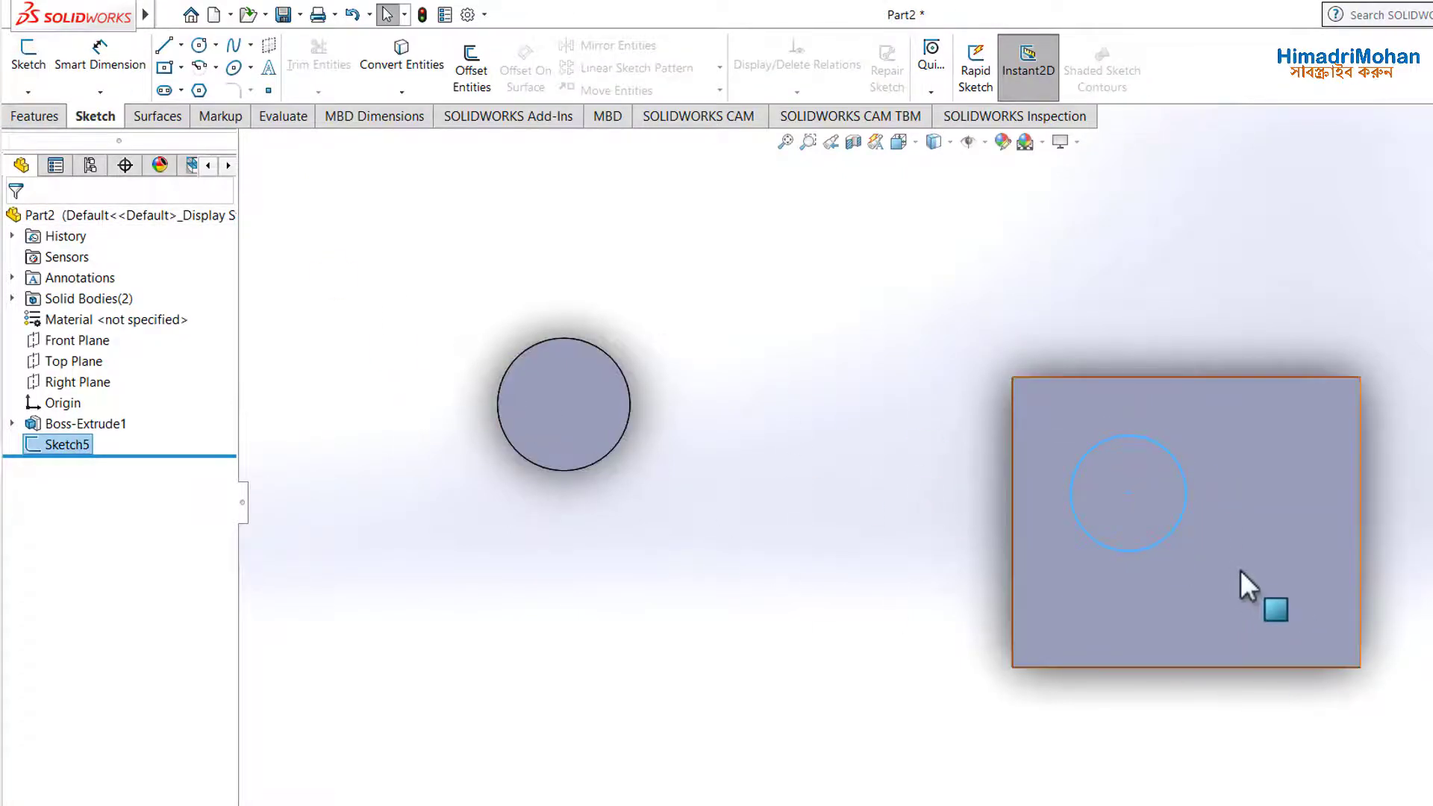
Orbit to a near-isometric view and begin an Extruded Cut from the circle sketch
left_click(912, 142)
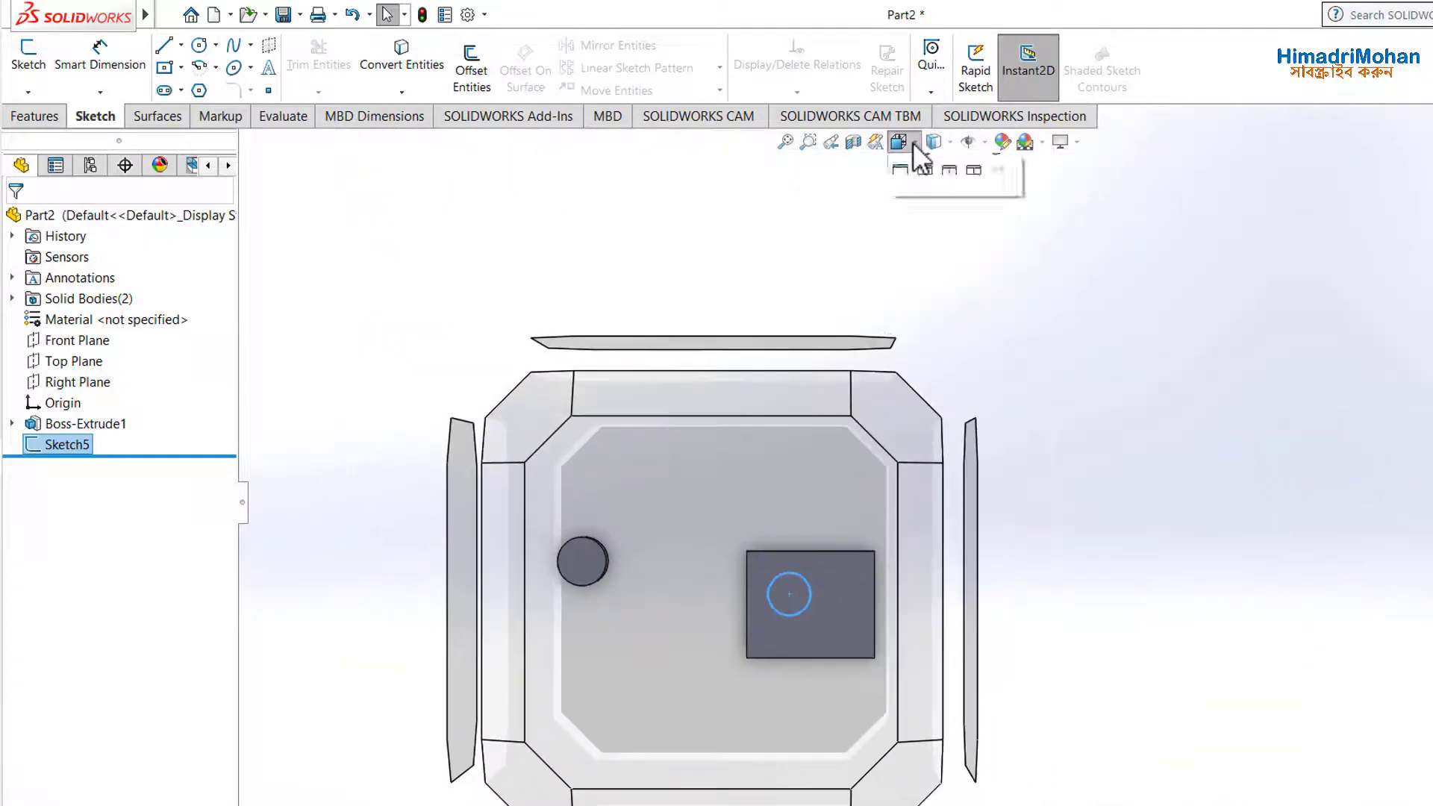
left_click(986, 224)
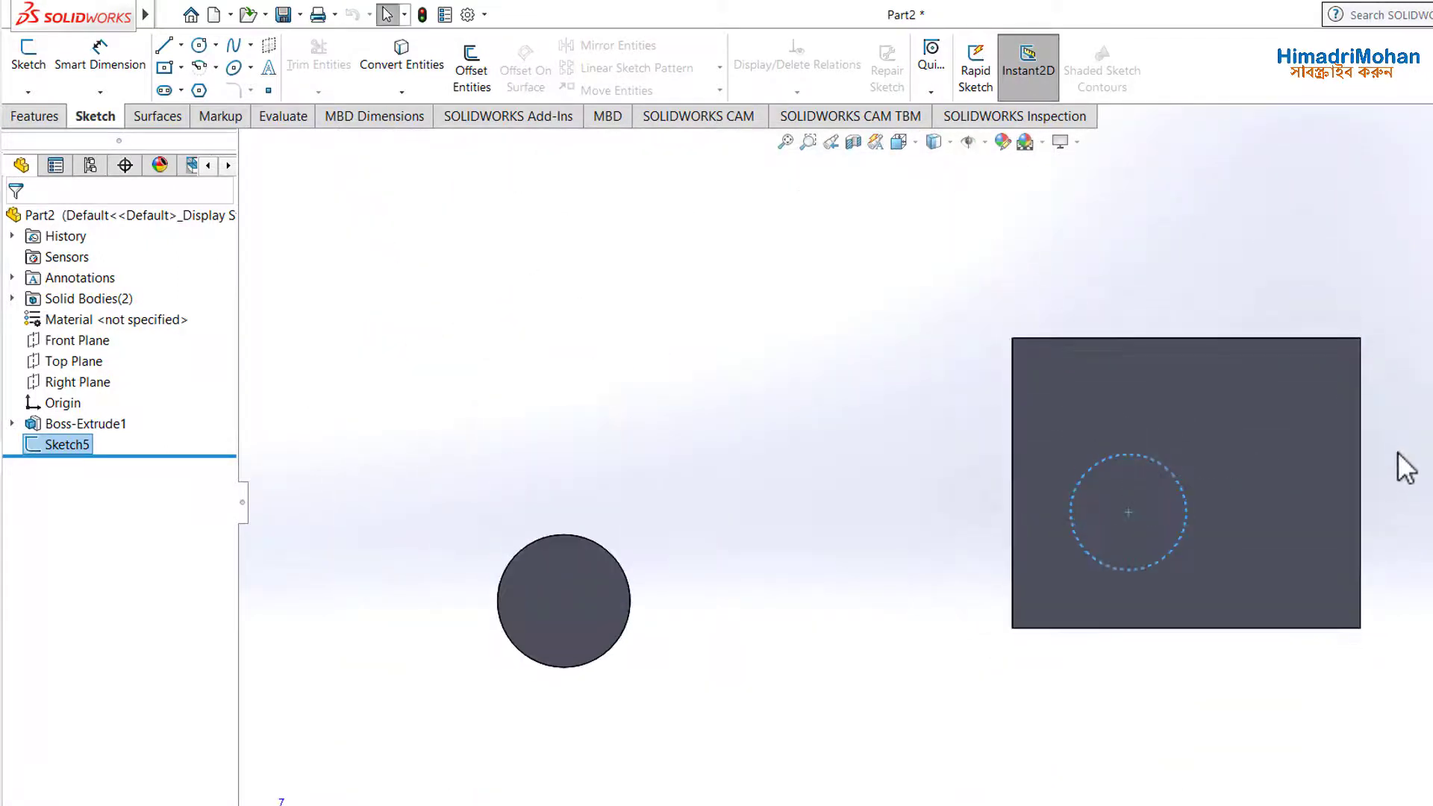
mouse_move(1399, 467)
middle_mouse_down()
mouse_move(1390, 789)
mouse_move(1424, 496)
middle_mouse_up()
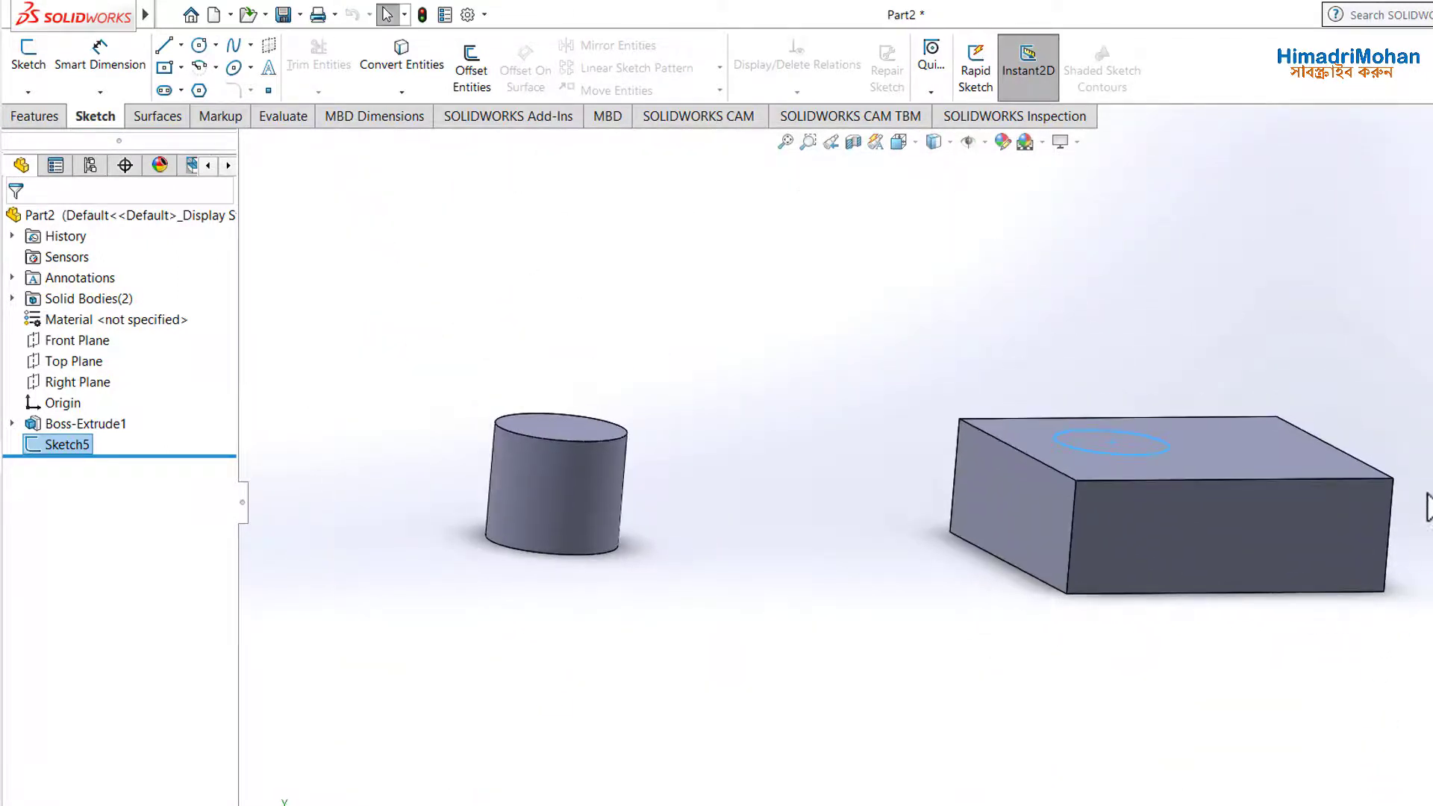
middle_click_drag(1422, 545, 1370, 588)
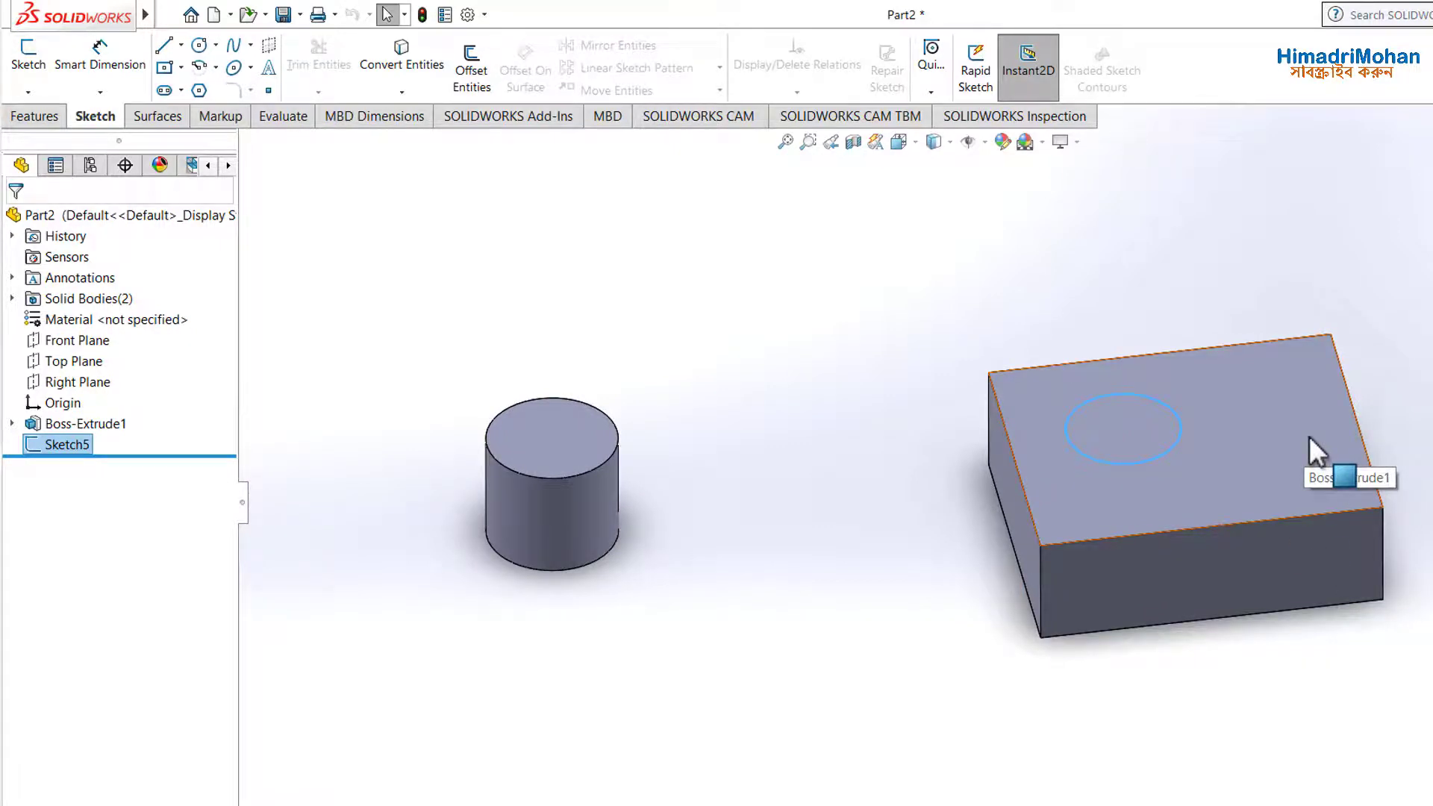
left_click(45, 111)
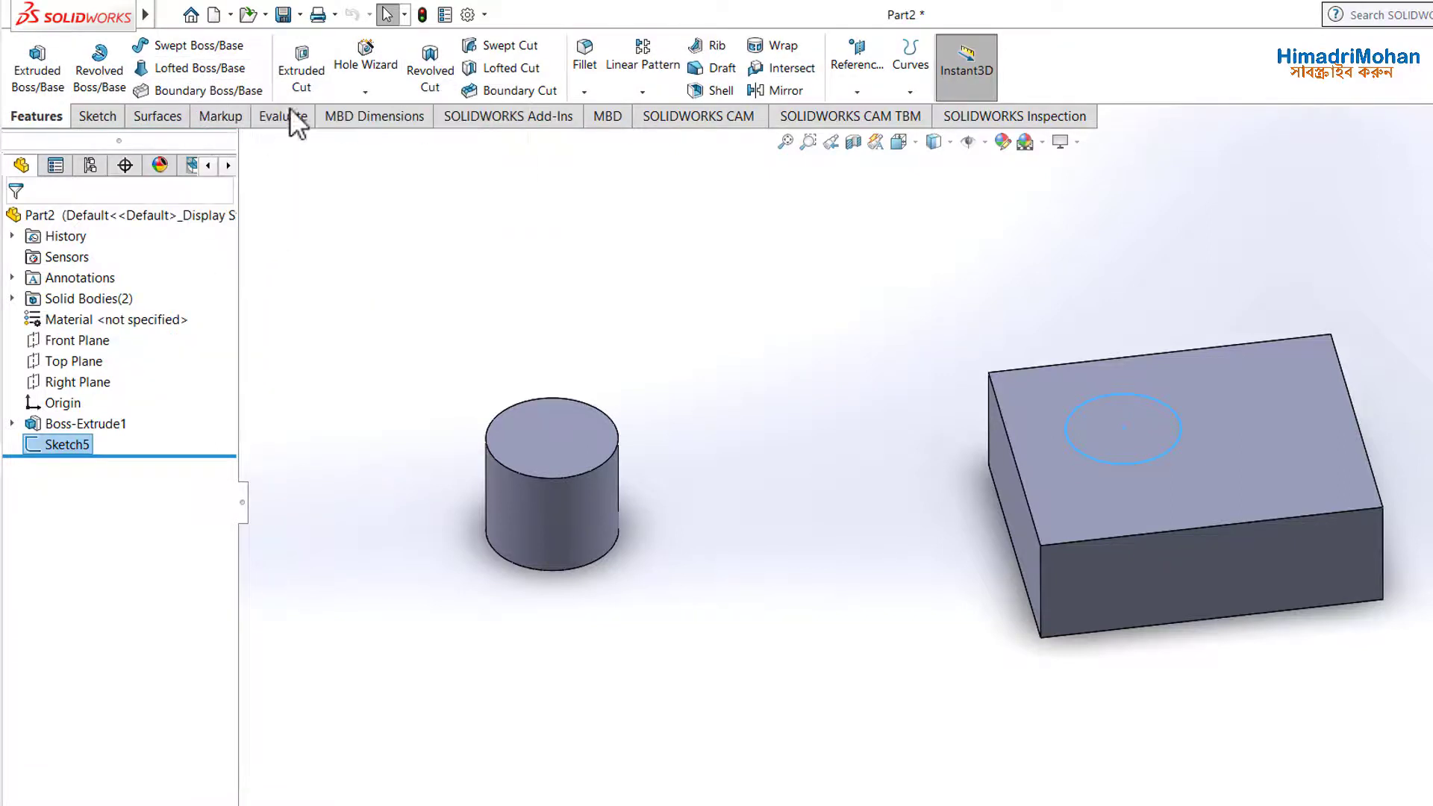
left_click(306, 73)
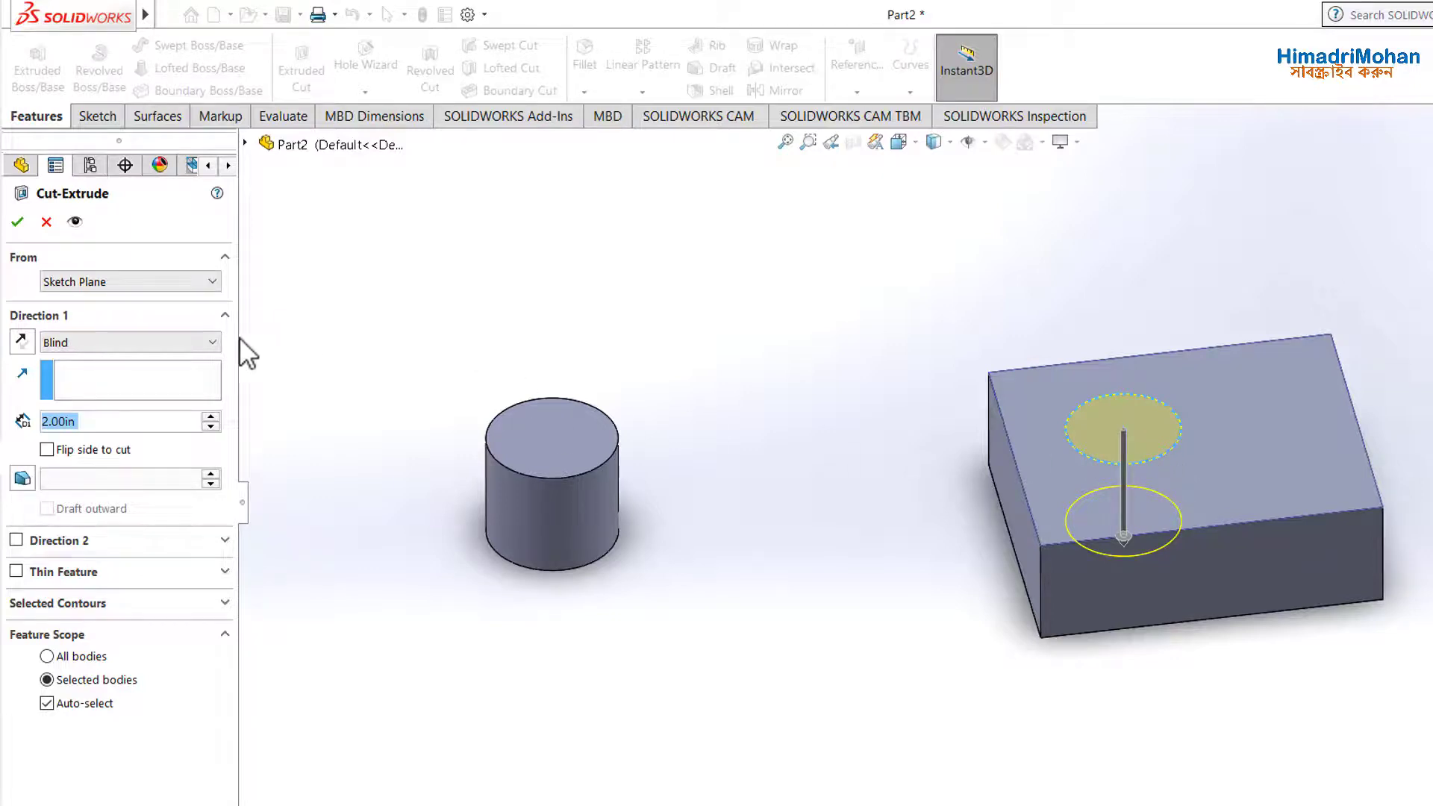
Cut Blind from the sketch plane to a 1.00 in depth, creating Cut-Extrude1
left_click(149, 284)
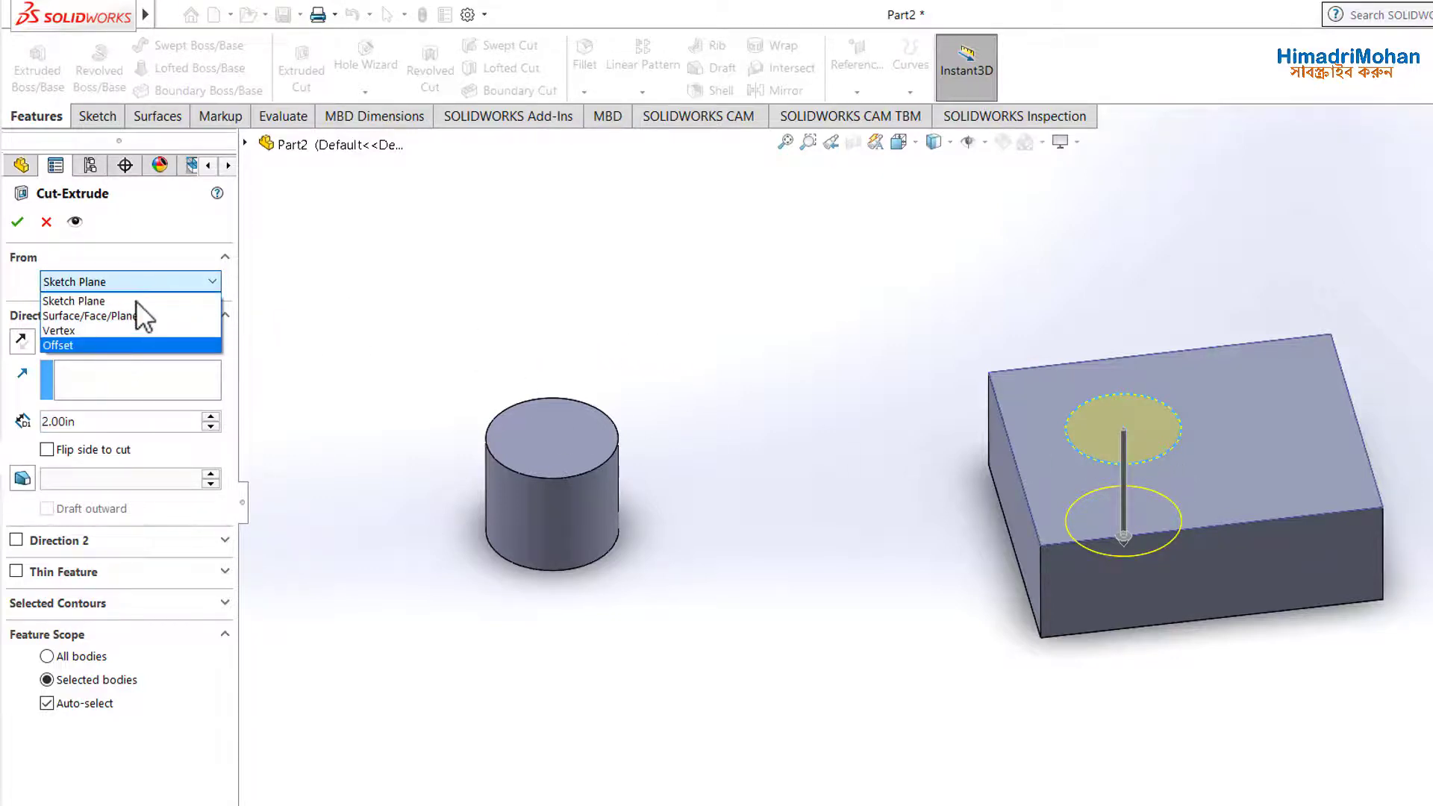
left_click(167, 296)
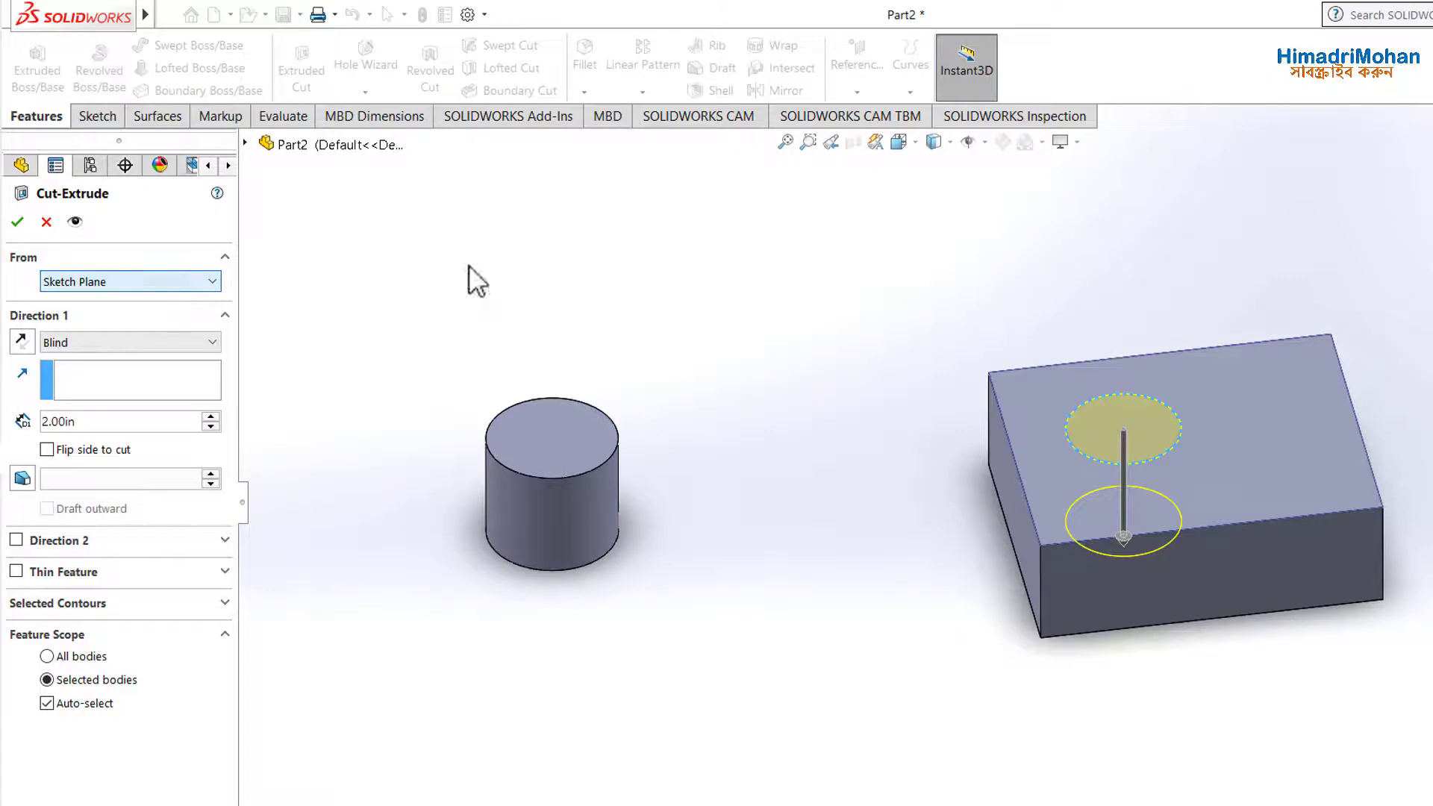
left_click(181, 340)
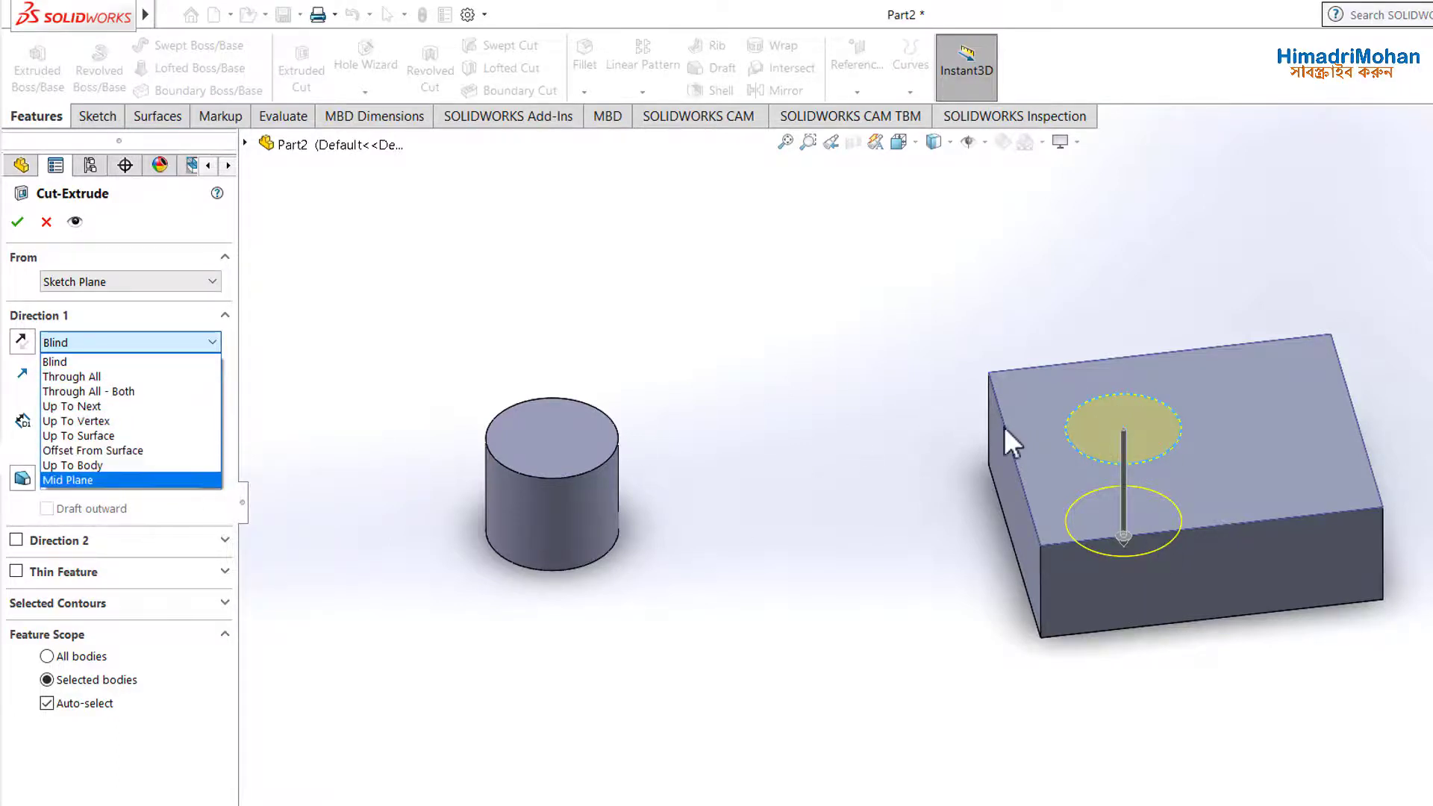
left_click(173, 336)
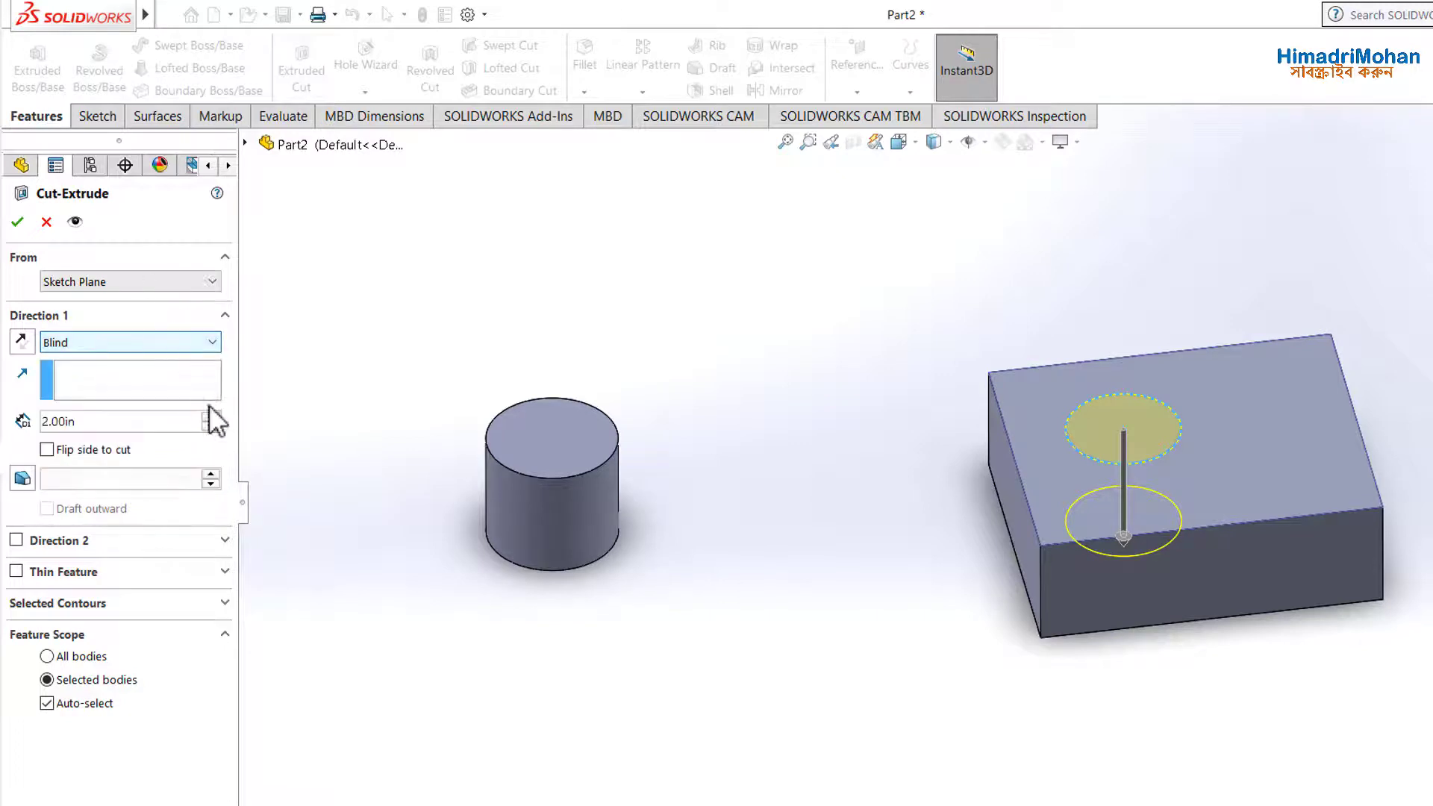
left_click(115, 423)
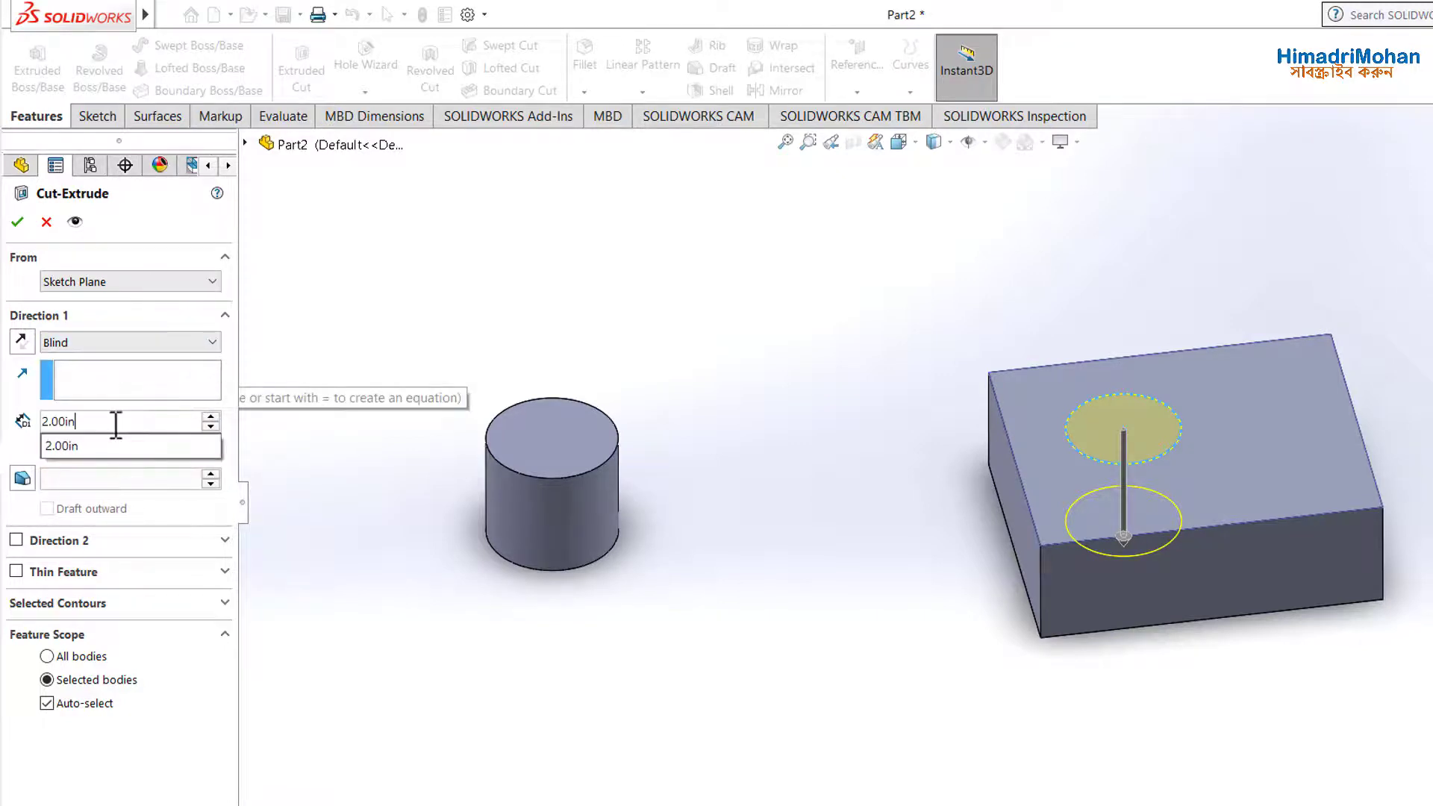
type("1")
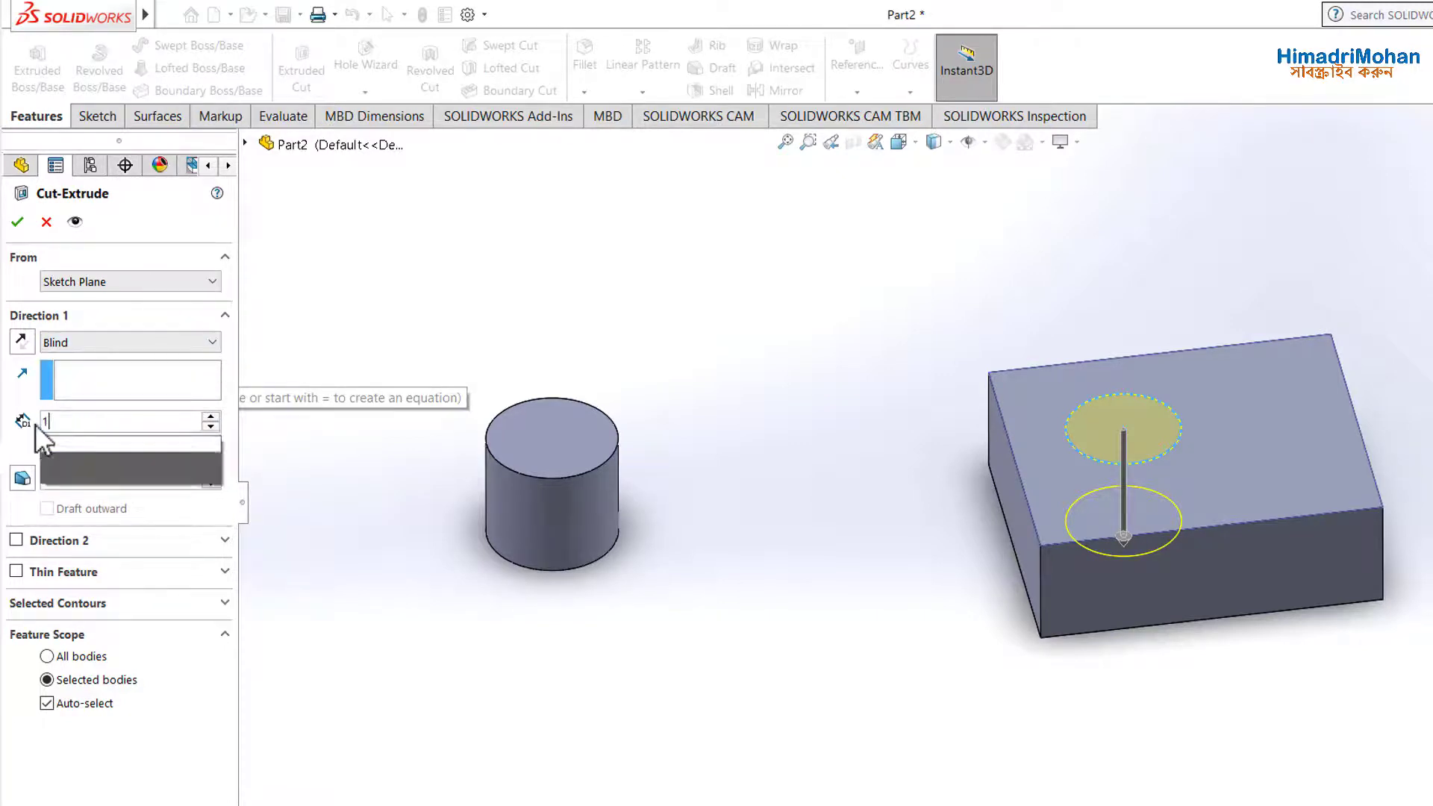
key("Return")
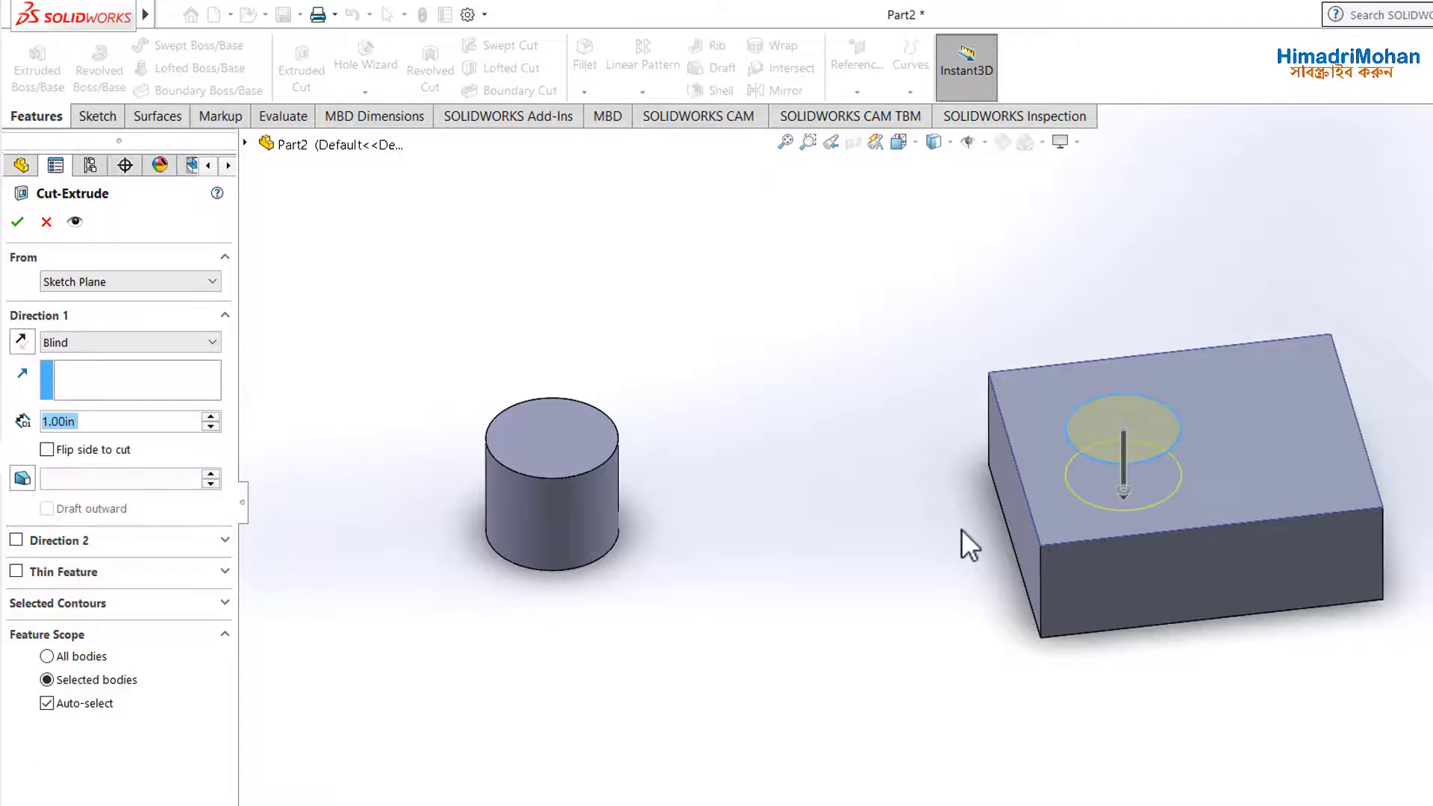
left_click(17, 221)
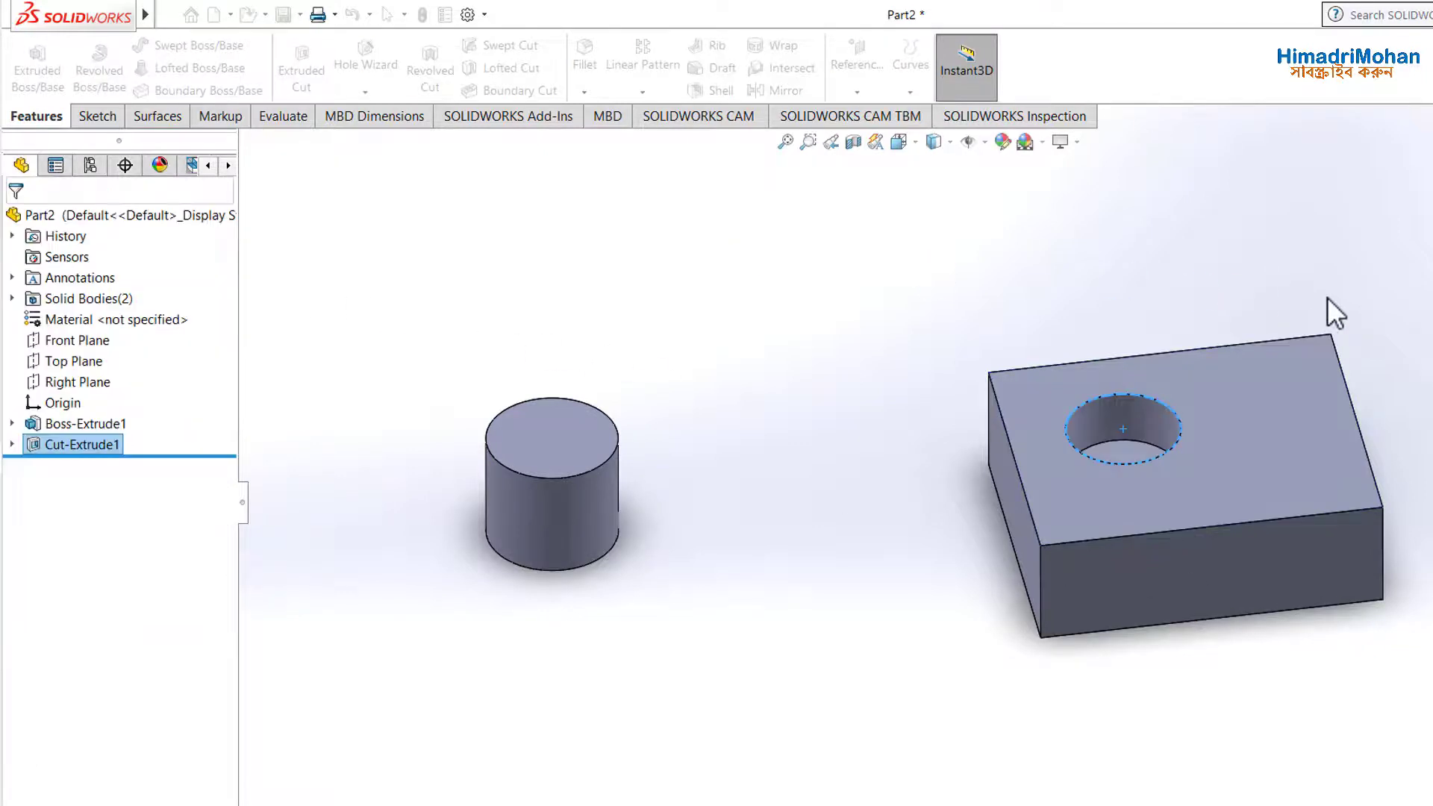
Change Cut-Extrude1's end condition to Through All so the 2 in hole passes through
key("ctrl+5")
mouse_move(1295, 512)
middle_mouse_down()
mouse_move(1408, 377)
mouse_move(1306, 310)
mouse_move(1268, 384)
middle_mouse_up()
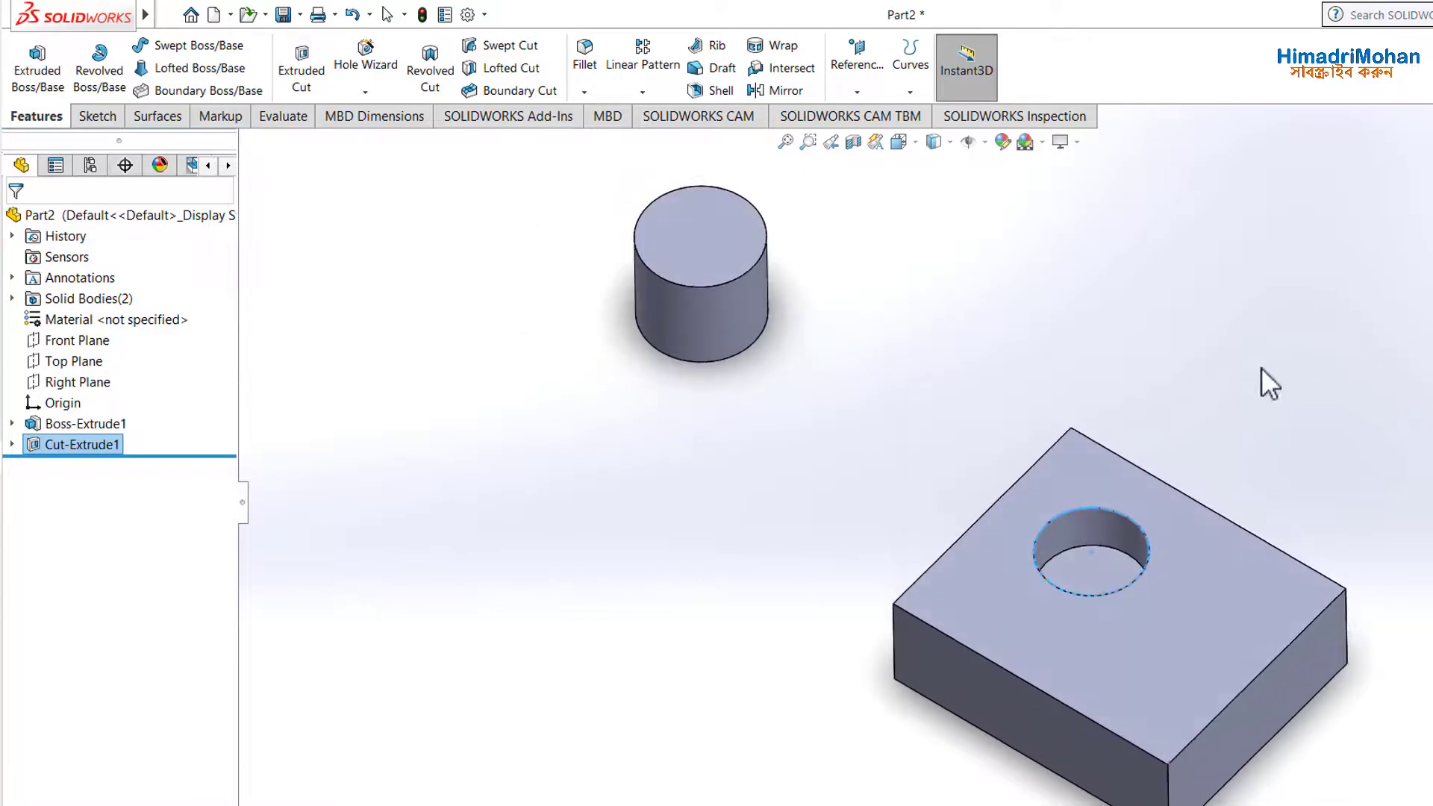
right_click(95, 447)
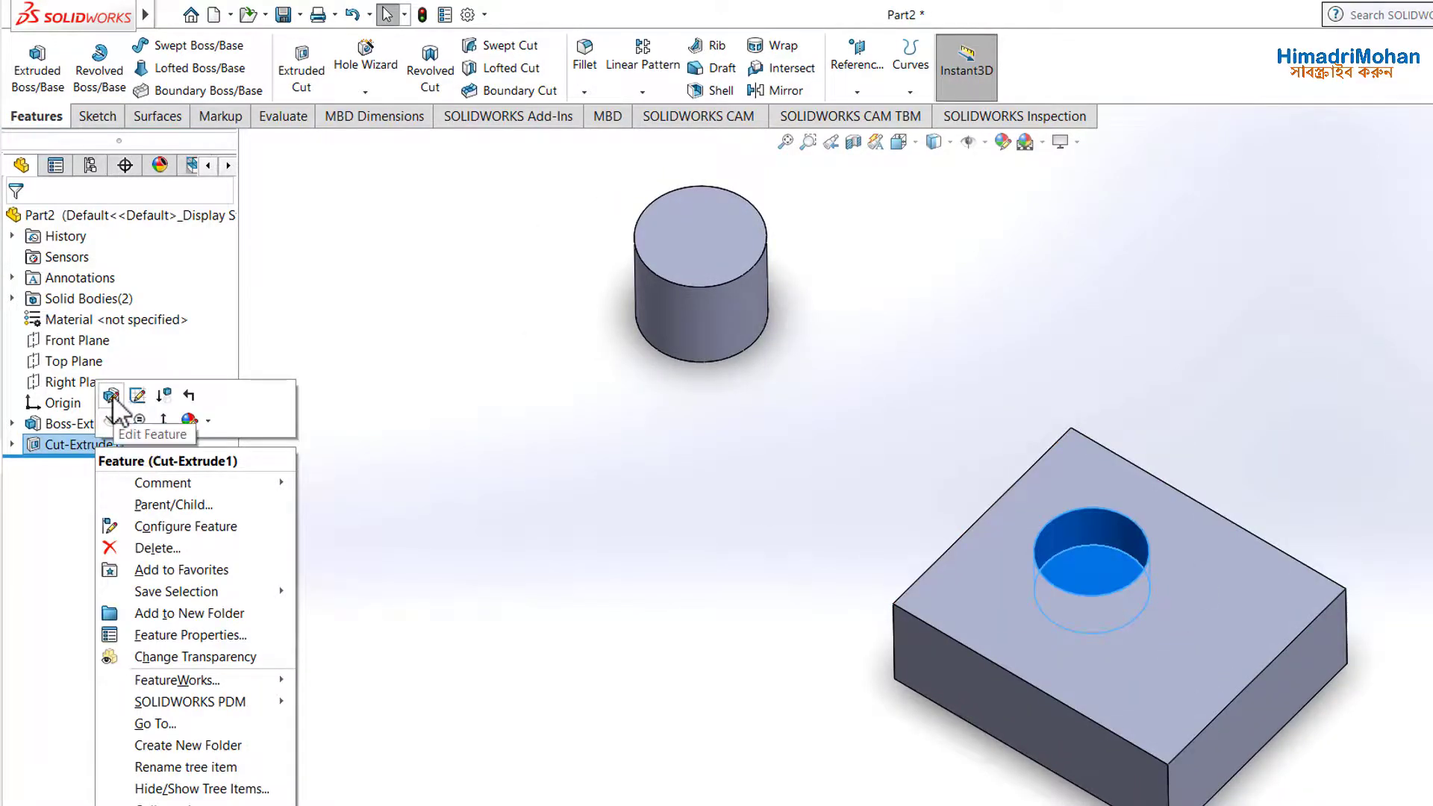
left_click(138, 394)
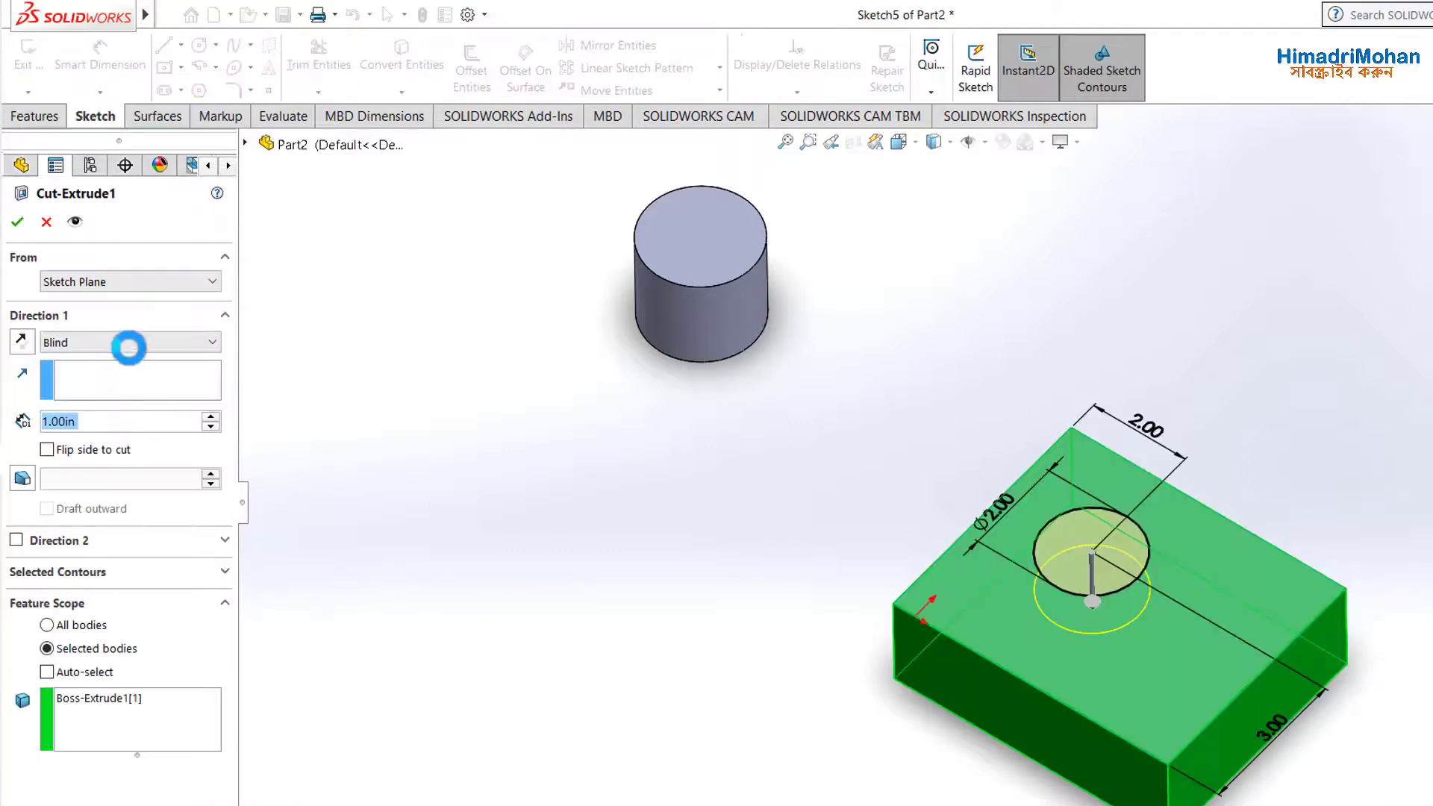
left_click(129, 344)
left_click(116, 375)
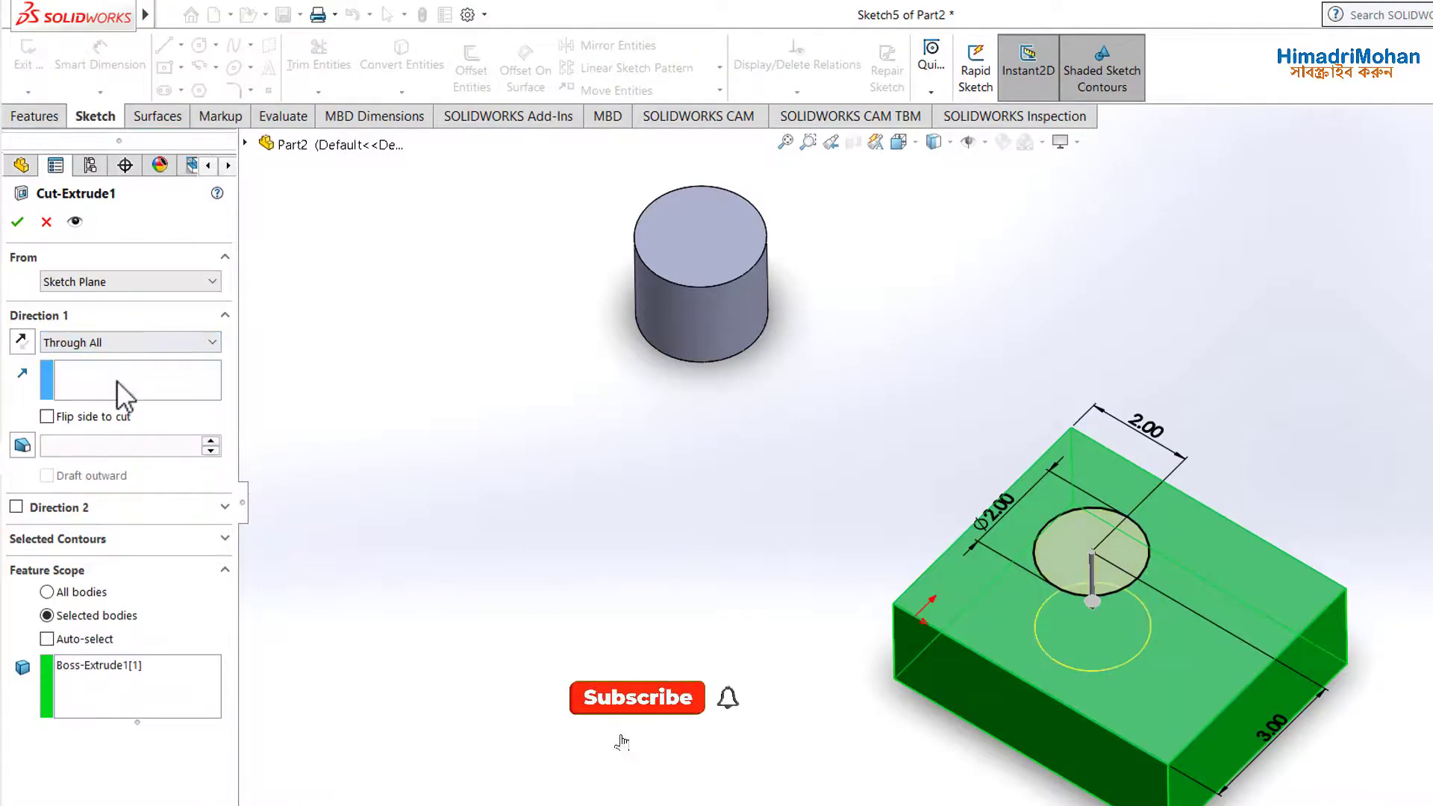
left_click(17, 222)
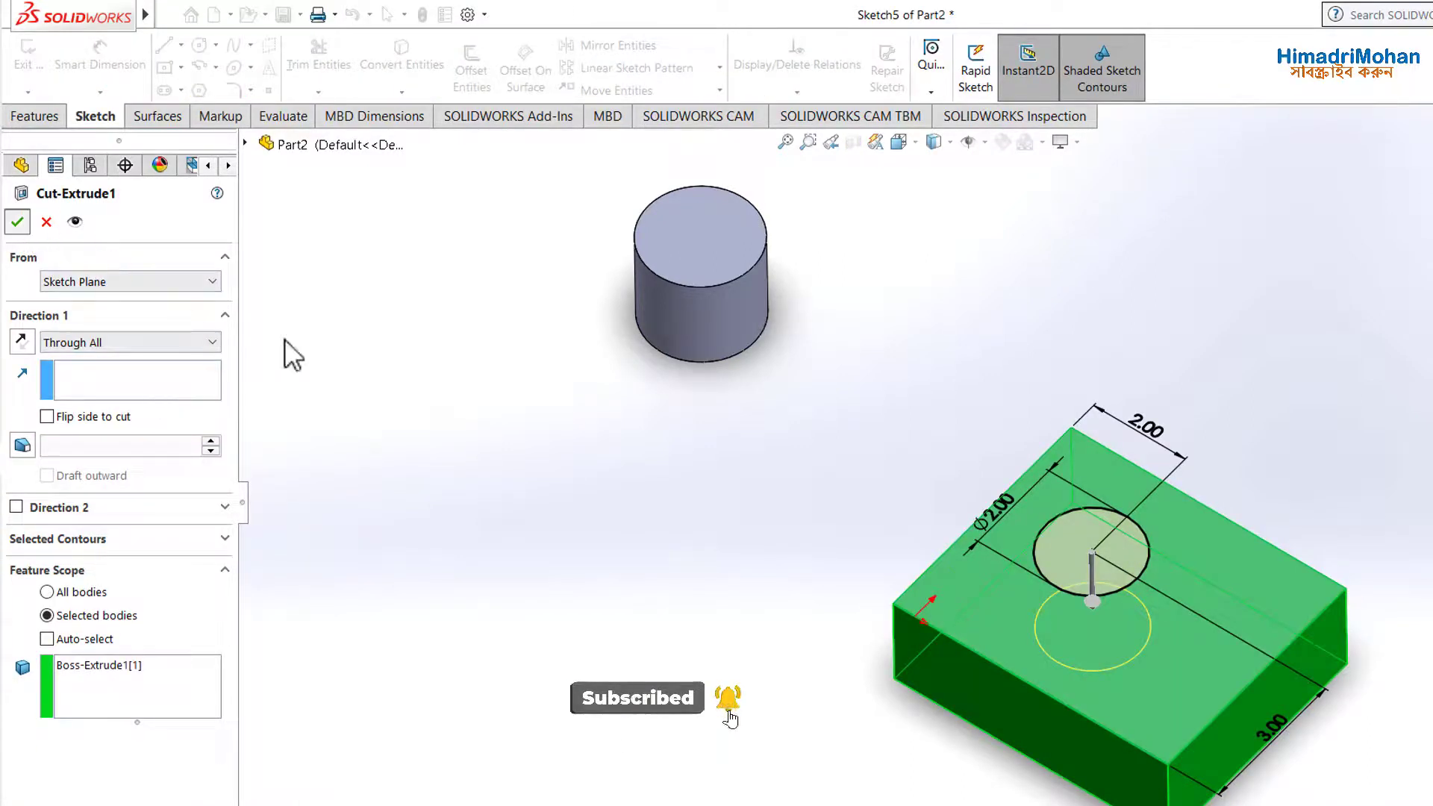
mouse_move(1395, 560)
middle_mouse_down()
mouse_move(1318, 167)
mouse_move(1430, 452)
mouse_move(1197, 482)
middle_mouse_up()
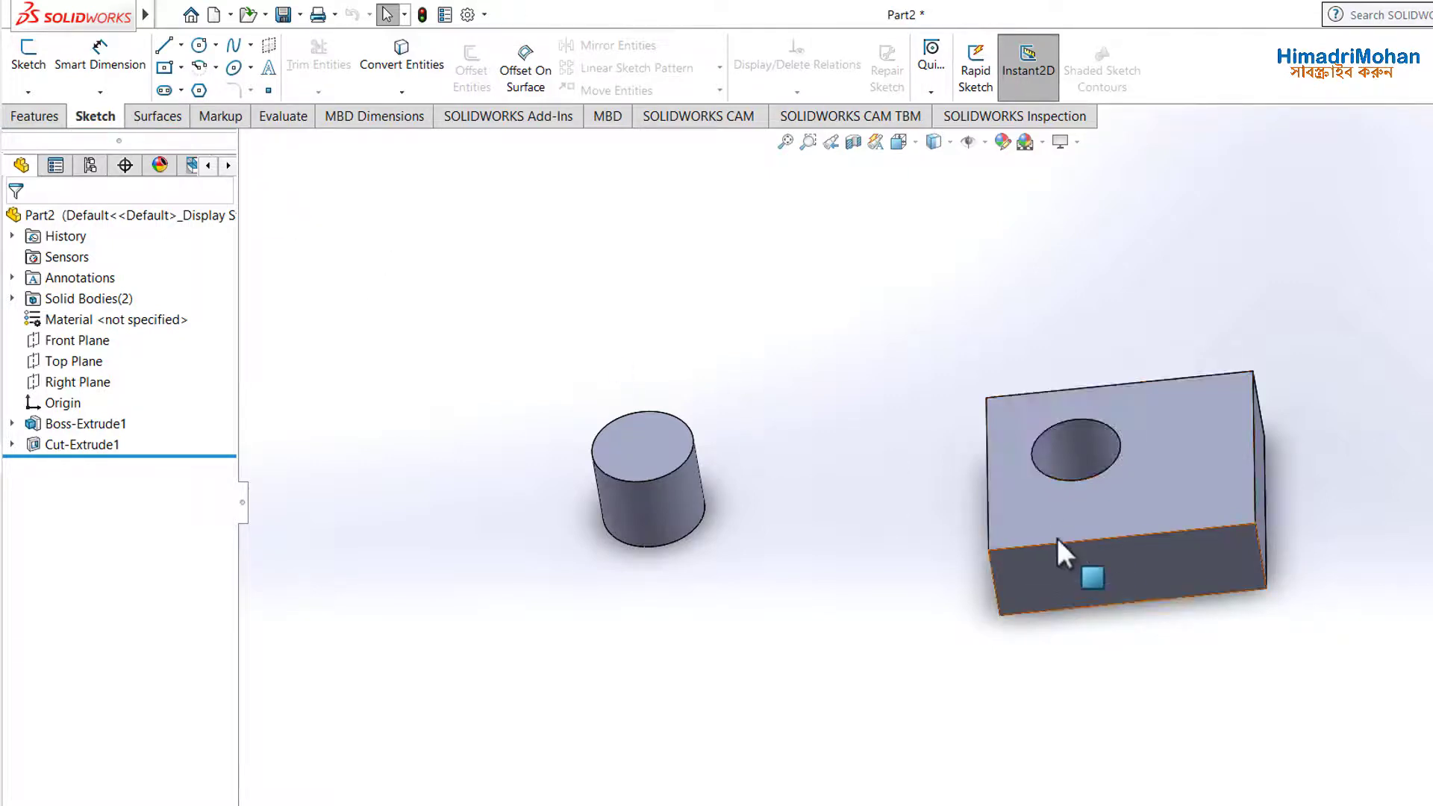
Sketch a small centre rectangle on the block's front face near its lower-left corner
left_click(29, 54)
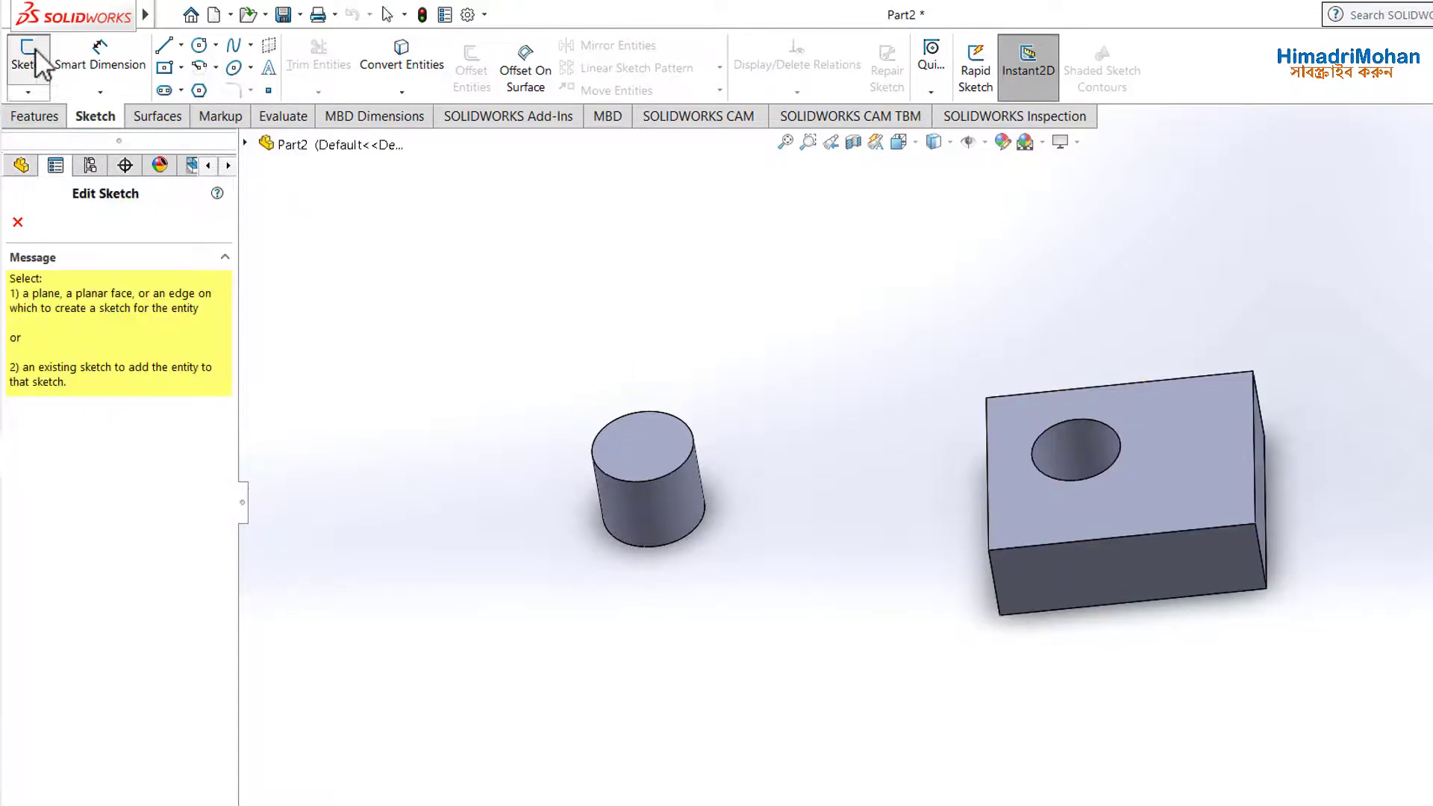
left_click(1101, 563)
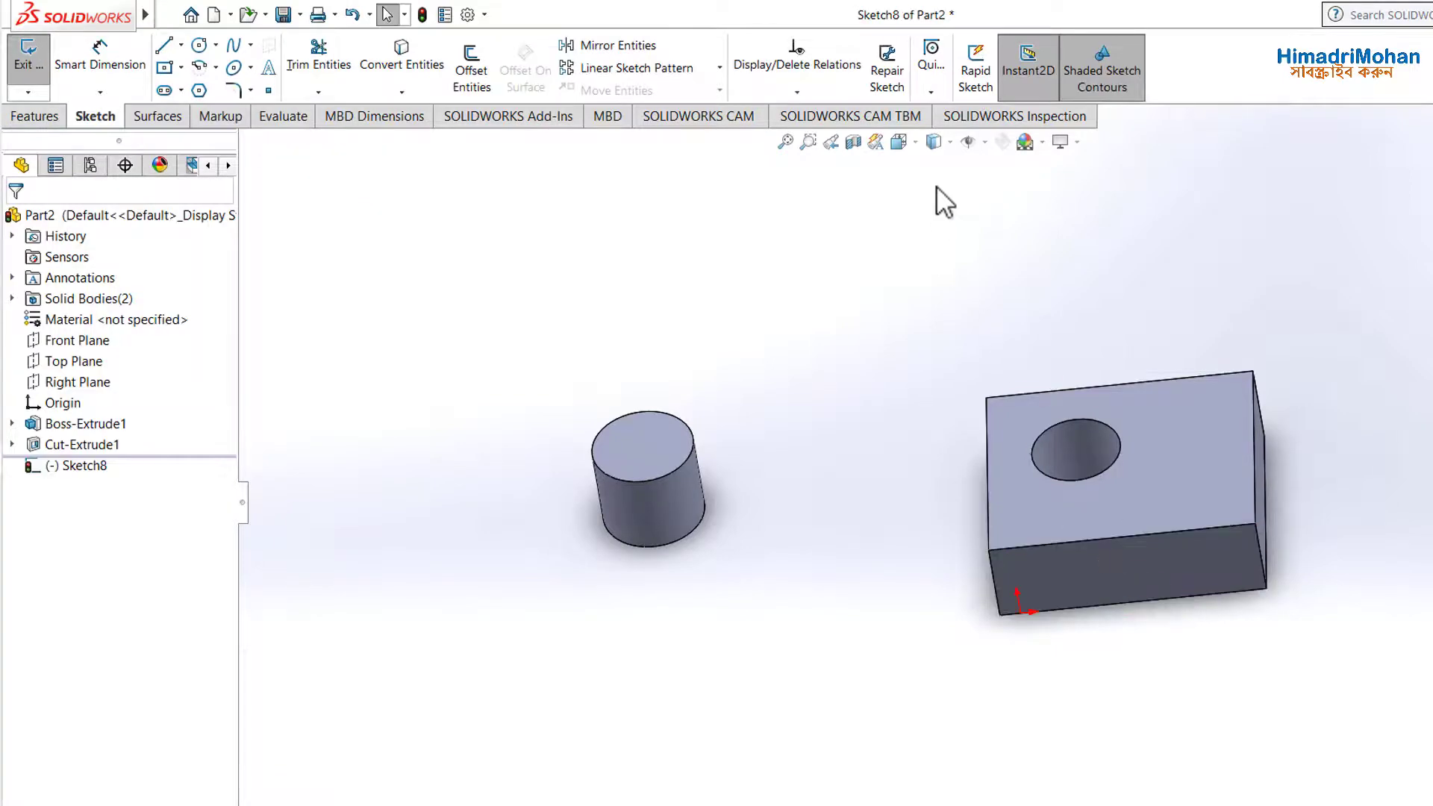
left_click(913, 142)
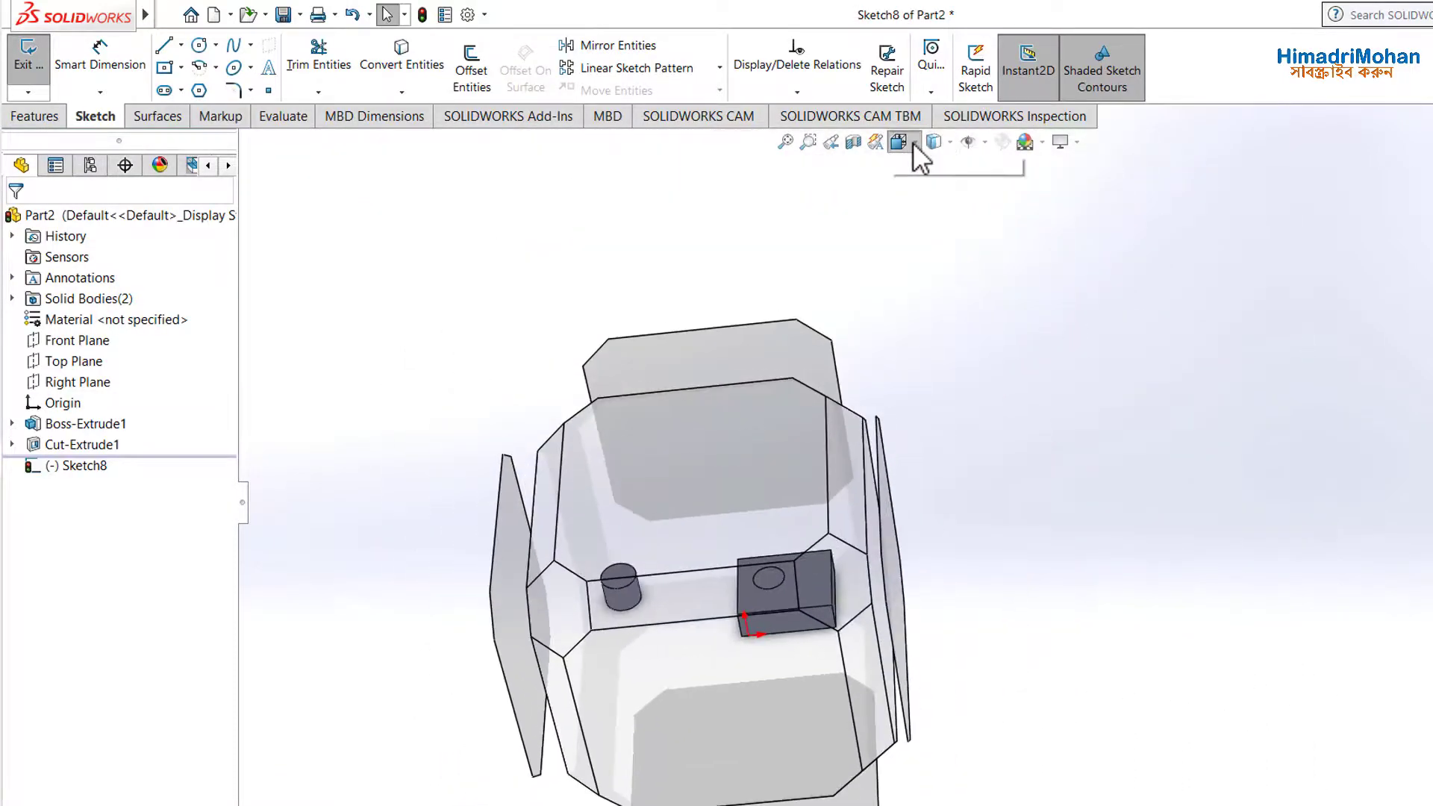
left_click(991, 240)
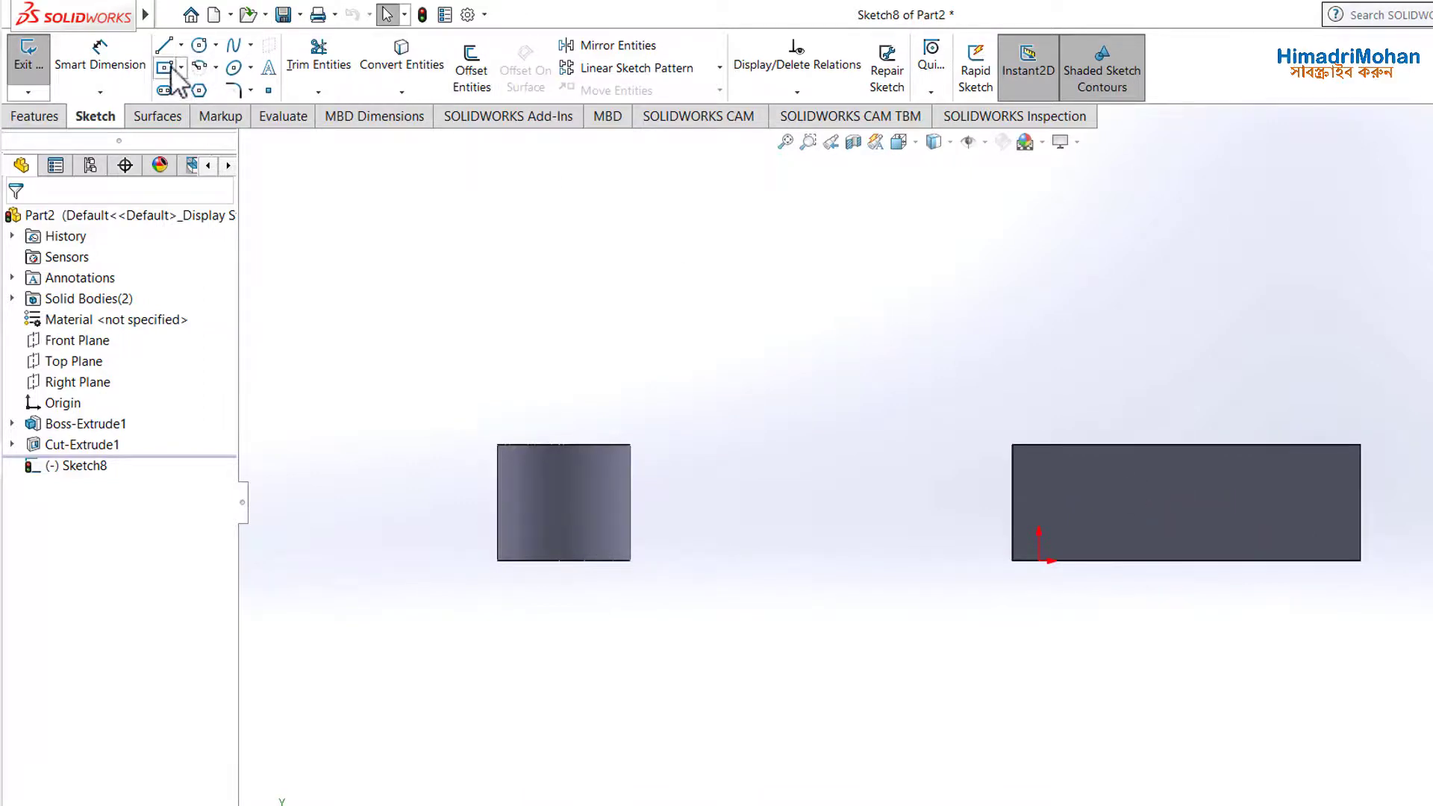
left_click(1082, 472)
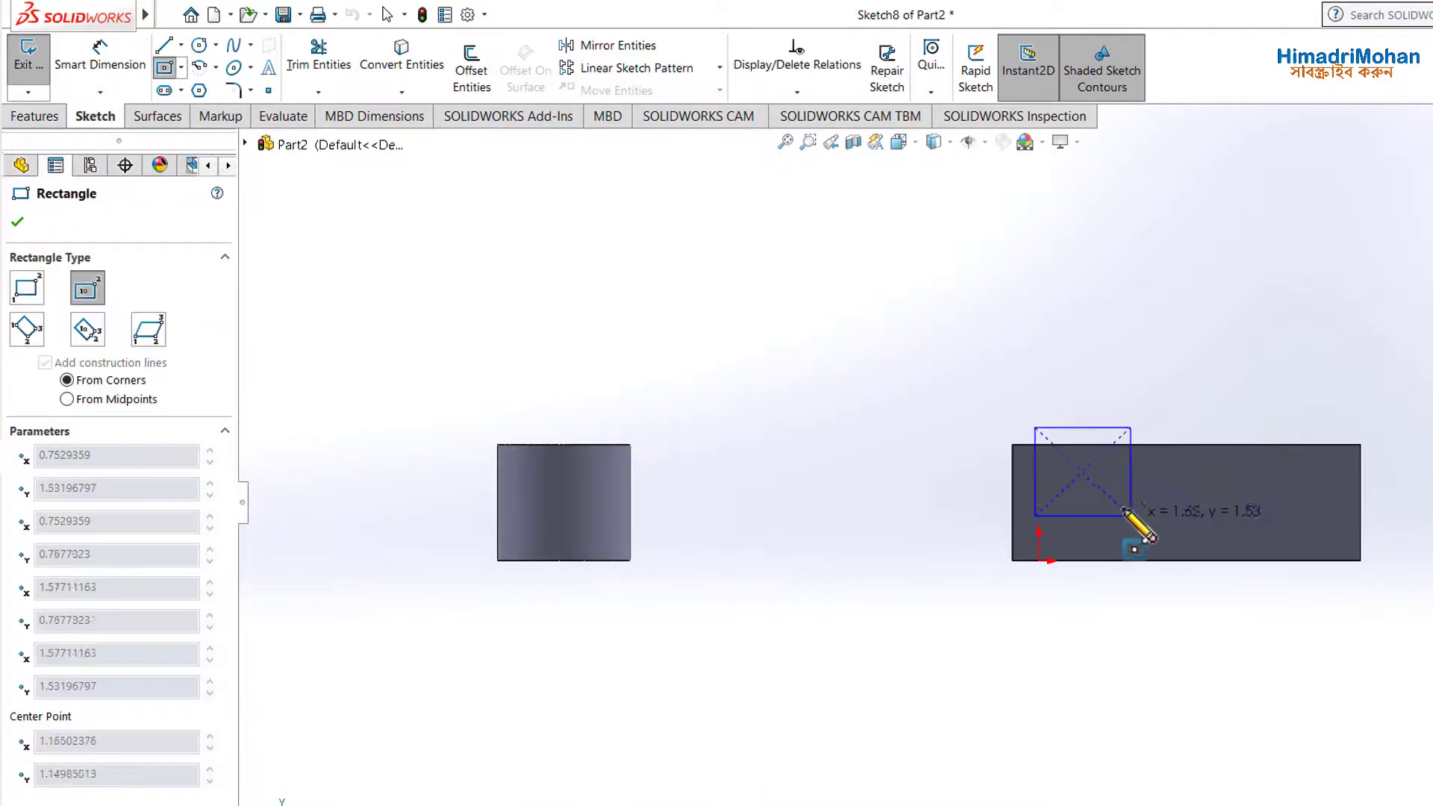
left_click(1114, 497)
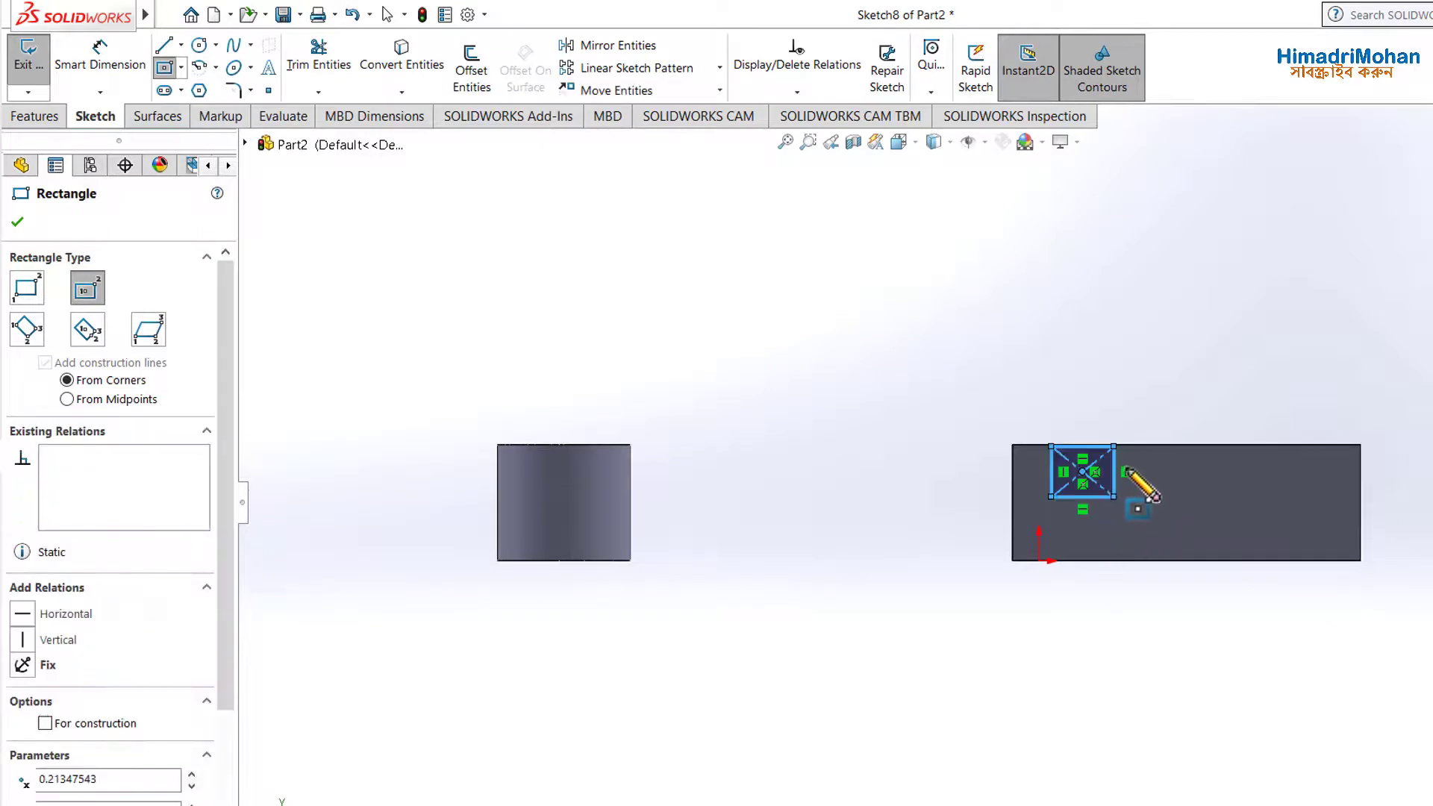
left_click(18, 222)
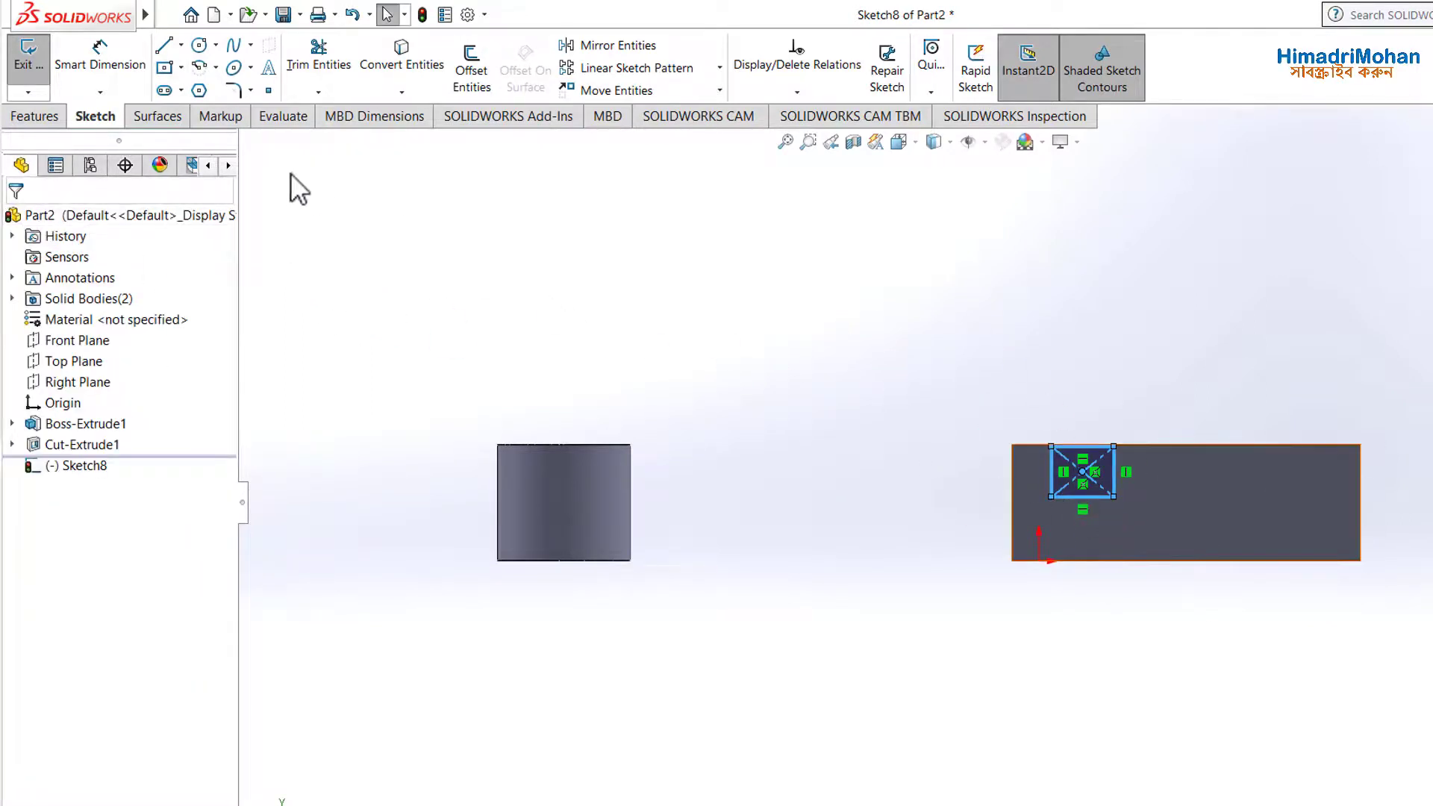
left_click(28, 54)
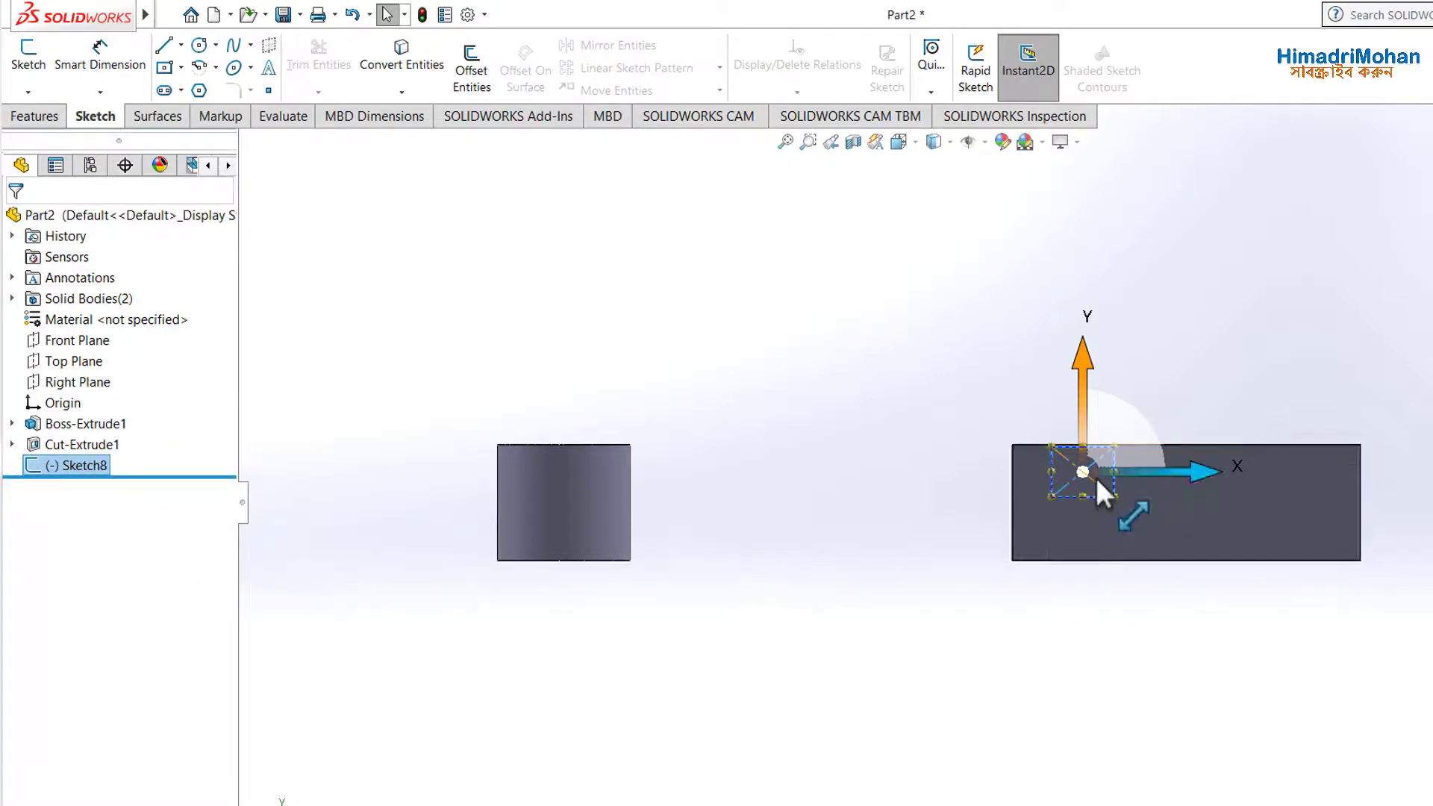
Extrude-cut the small rectangle Through All into the block as Cut-Extrude2
left_click(33, 116)
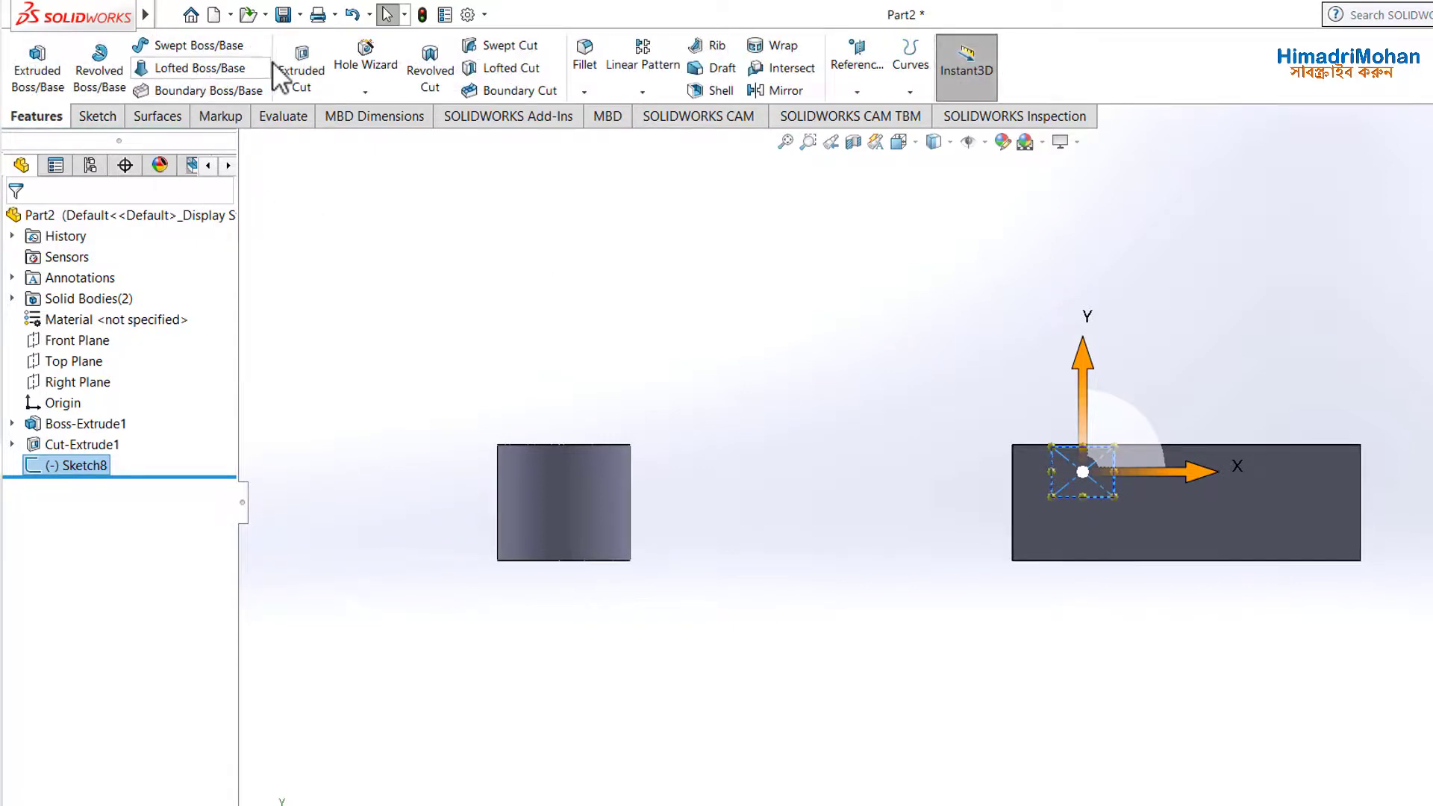
left_click(301, 75)
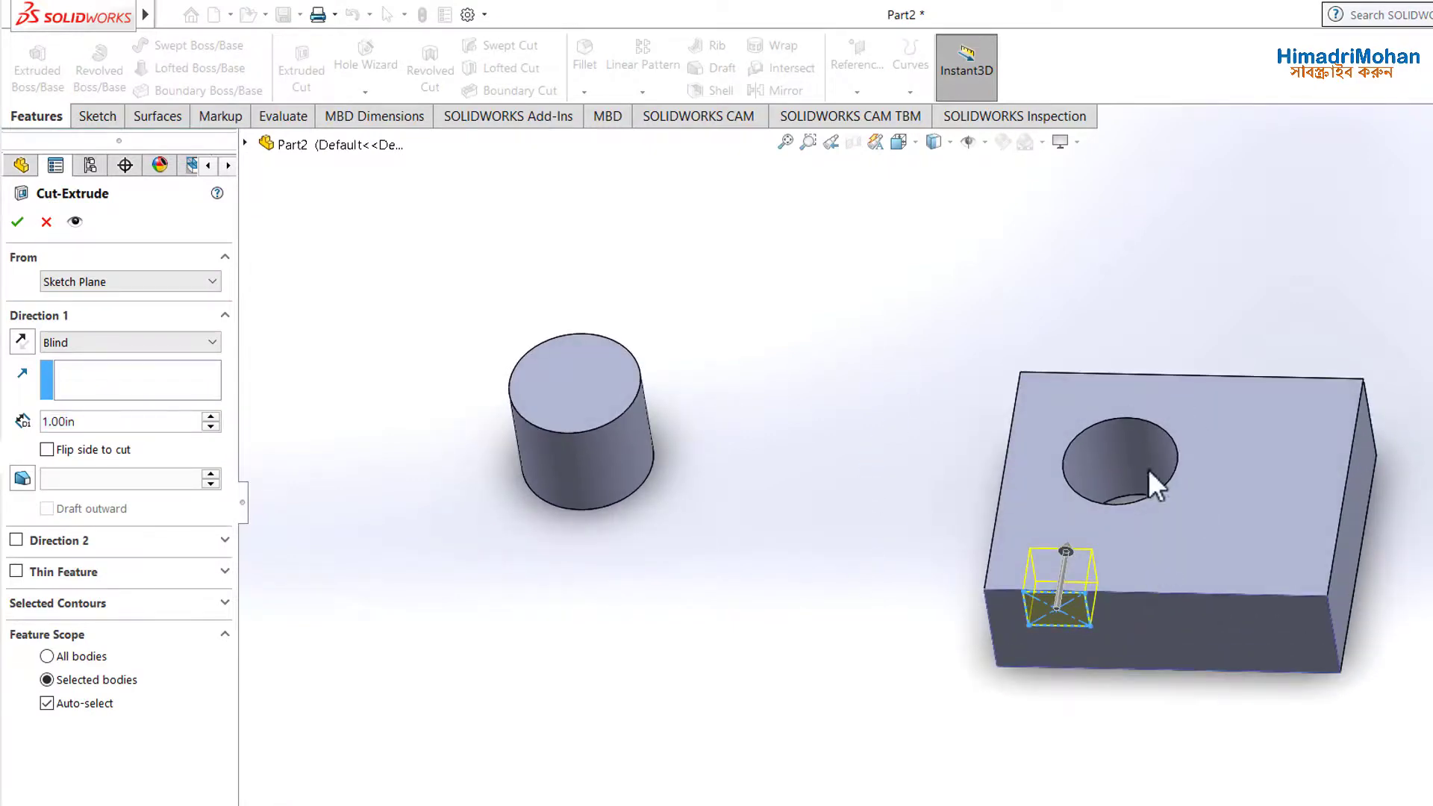
left_click(120, 340)
left_click(112, 371)
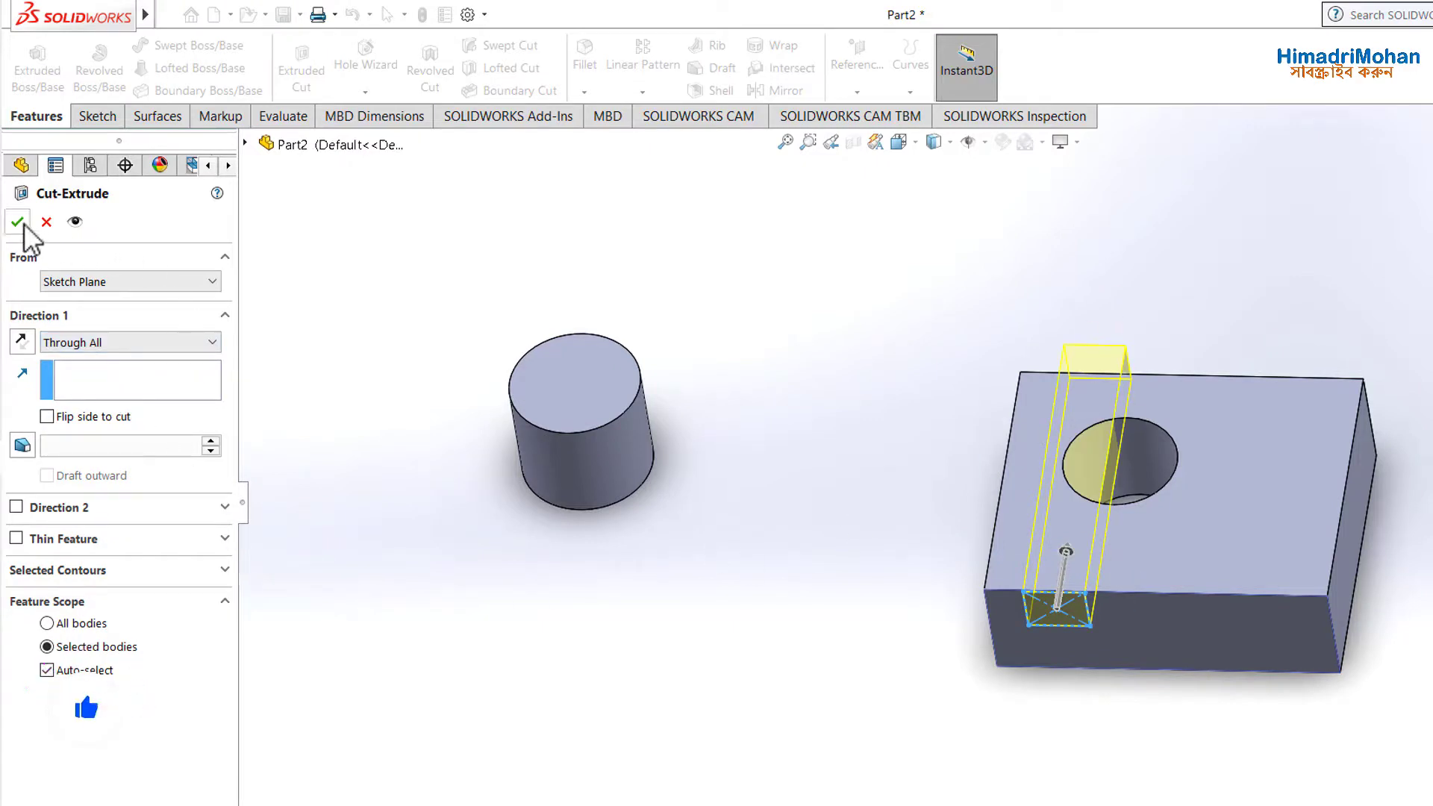
key("Return")
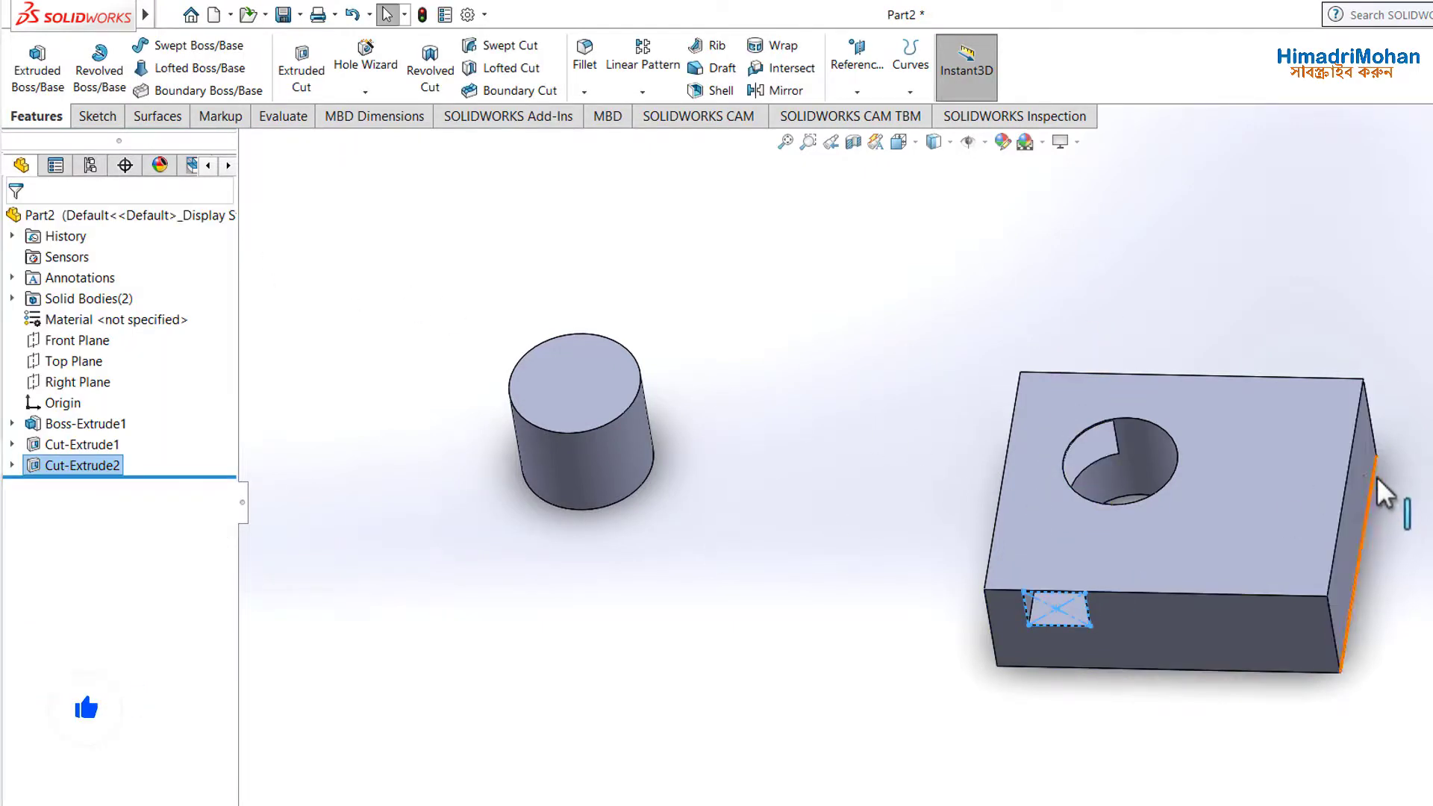
mouse_move(1386, 489)
middle_mouse_down()
mouse_move(1409, 248)
mouse_move(1315, 269)
mouse_move(969, 425)
mouse_move(994, 378)
mouse_move(1102, 458)
mouse_move(1229, 505)
mouse_move(1344, 518)
mouse_move(1367, 429)
mouse_move(1299, 586)
mouse_move(1269, 548)
middle_mouse_up()
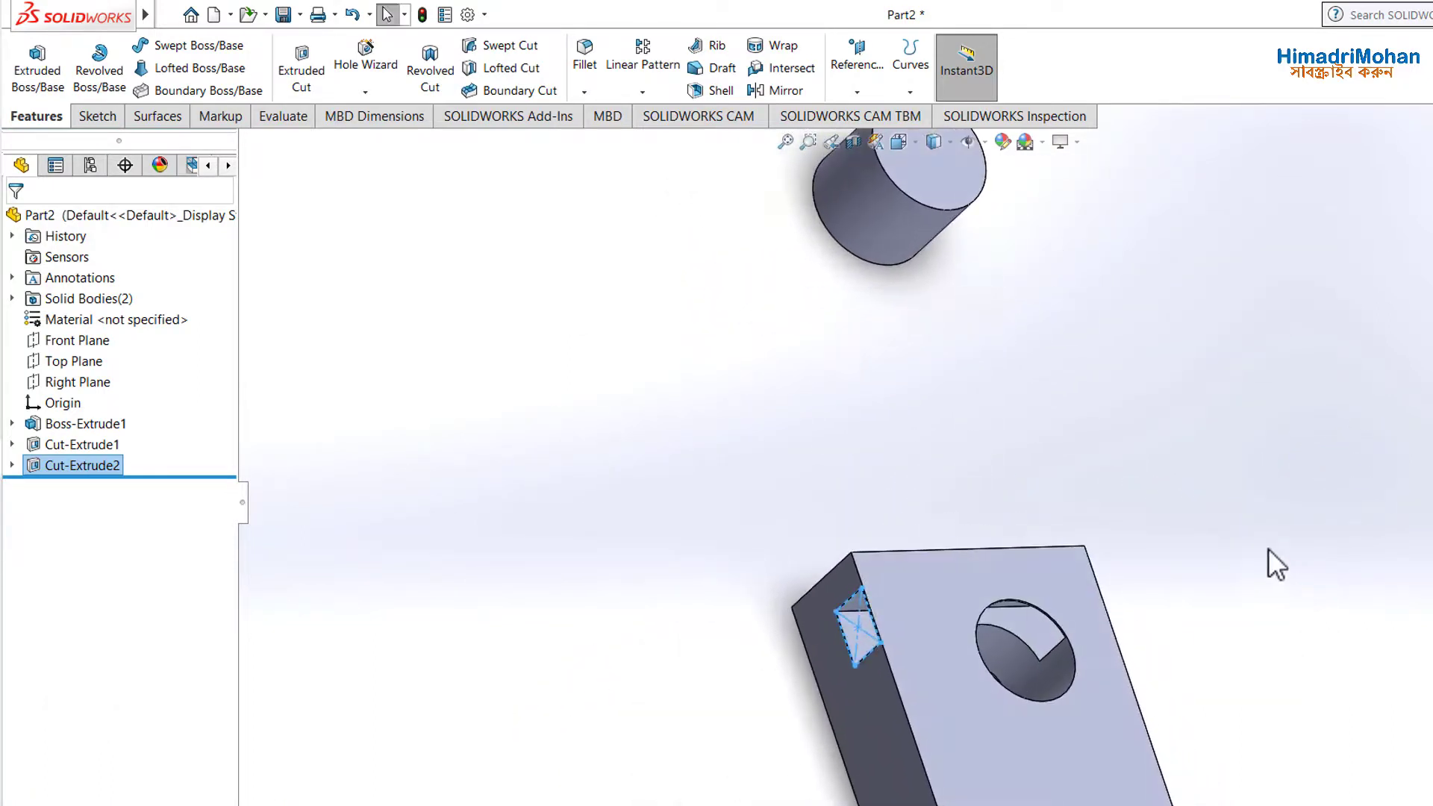
scroll(1122, 490, "down", 3)
scroll(1124, 485, "up", 3)
scroll(1049, 442, "up", 2)
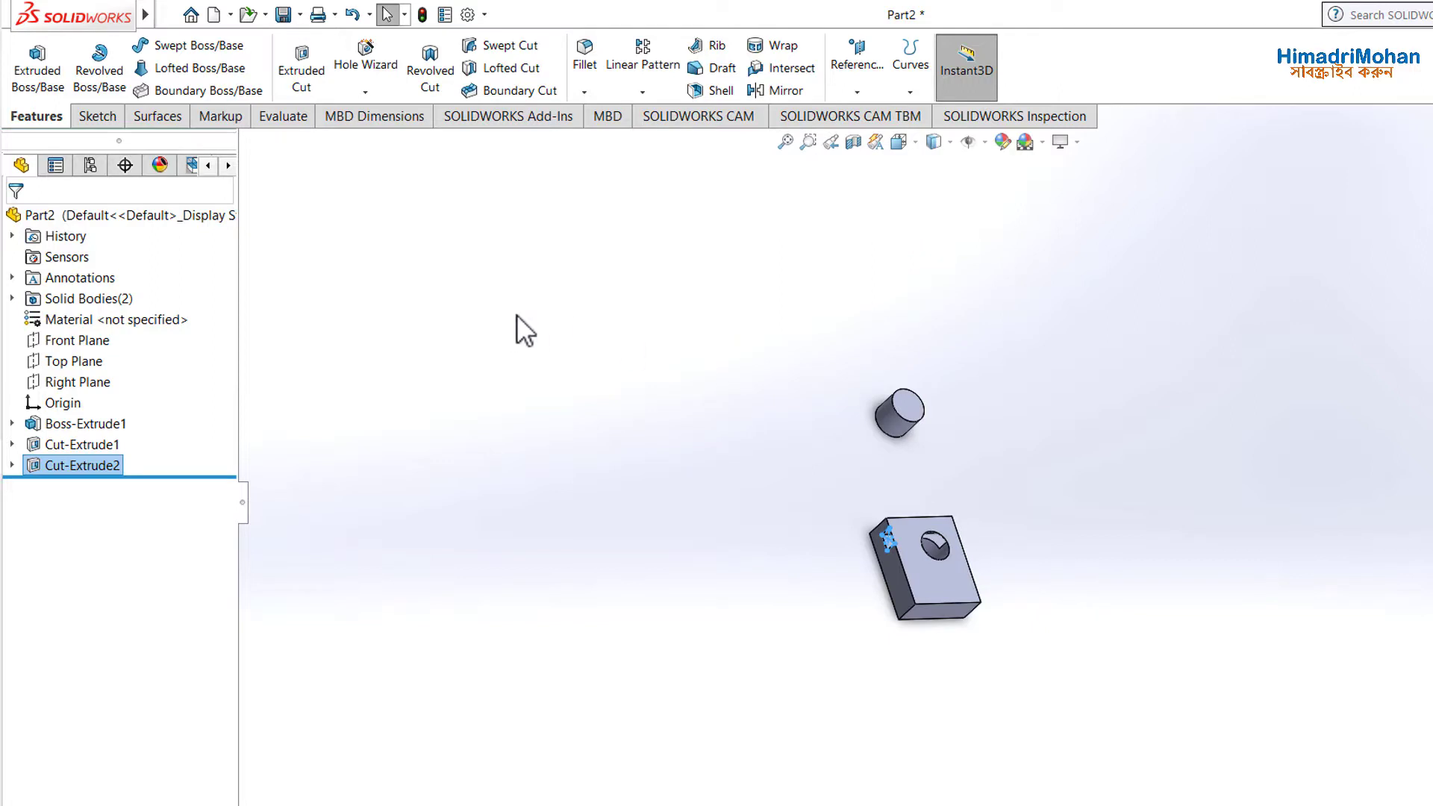
left_click(109, 118)
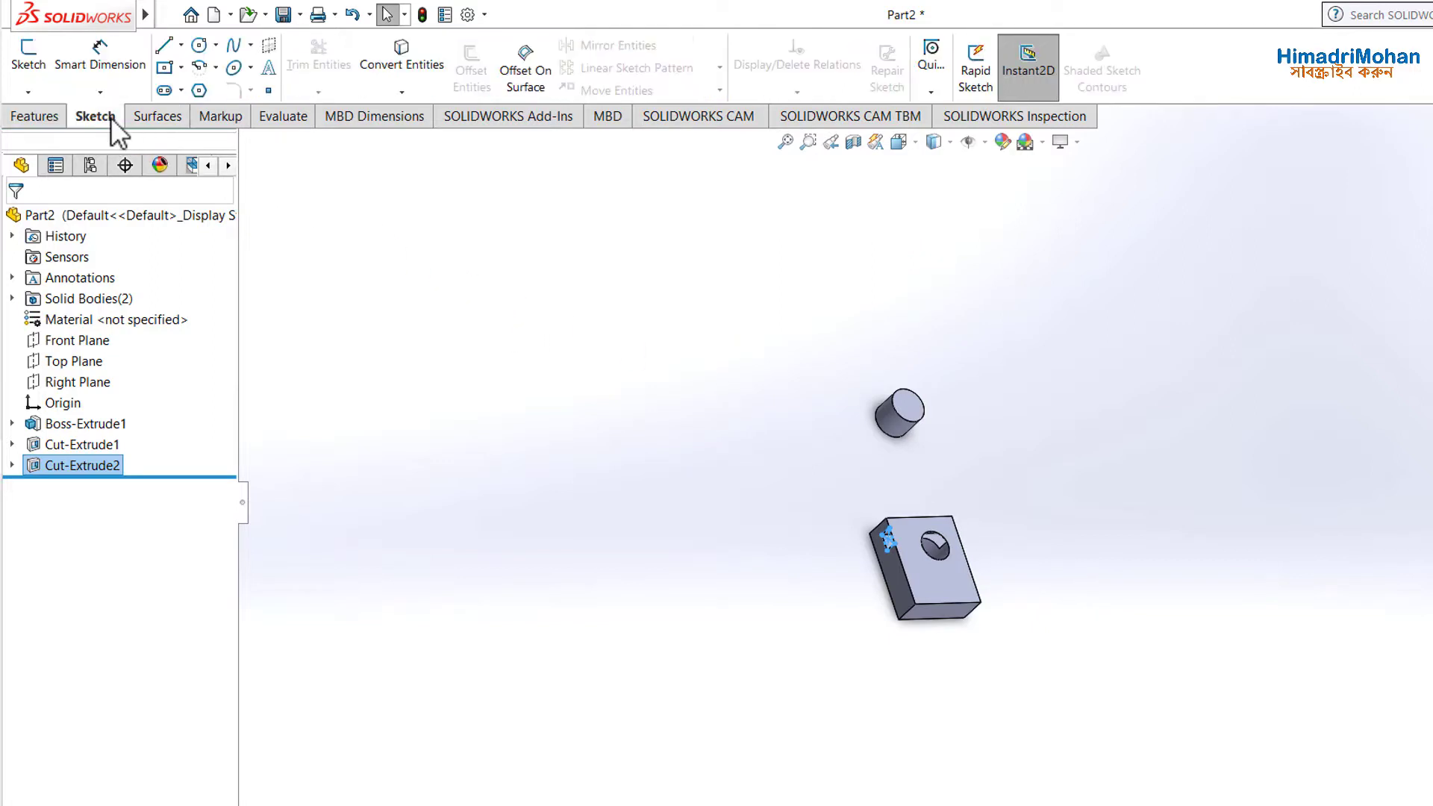